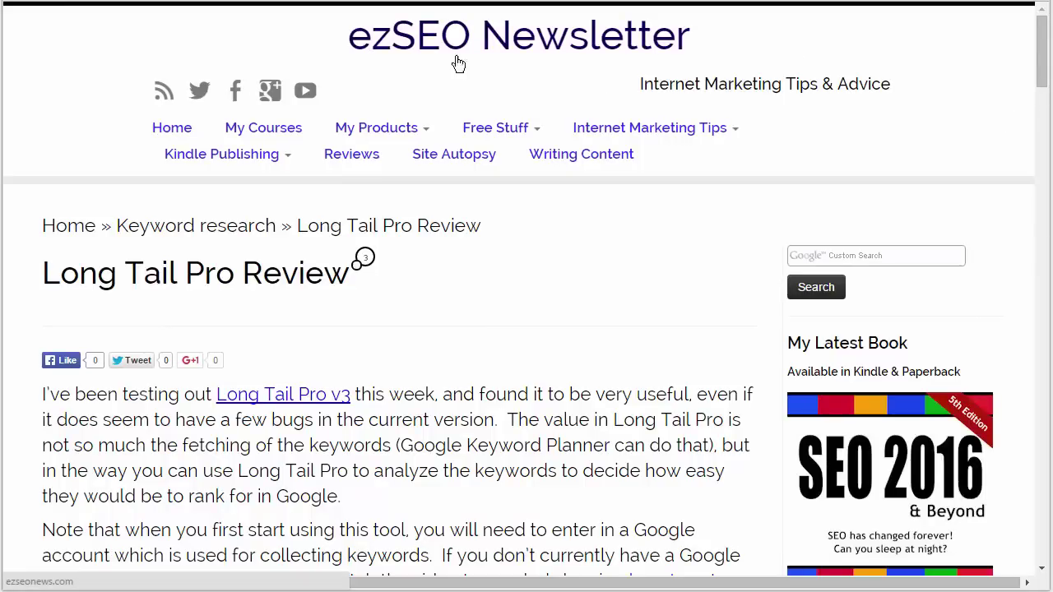
Check how the Long Tail Pro Review page adapts to a narrow and a wide window, and examine the article down to the footer
left_click_drag(1043, 39, 510, 134)
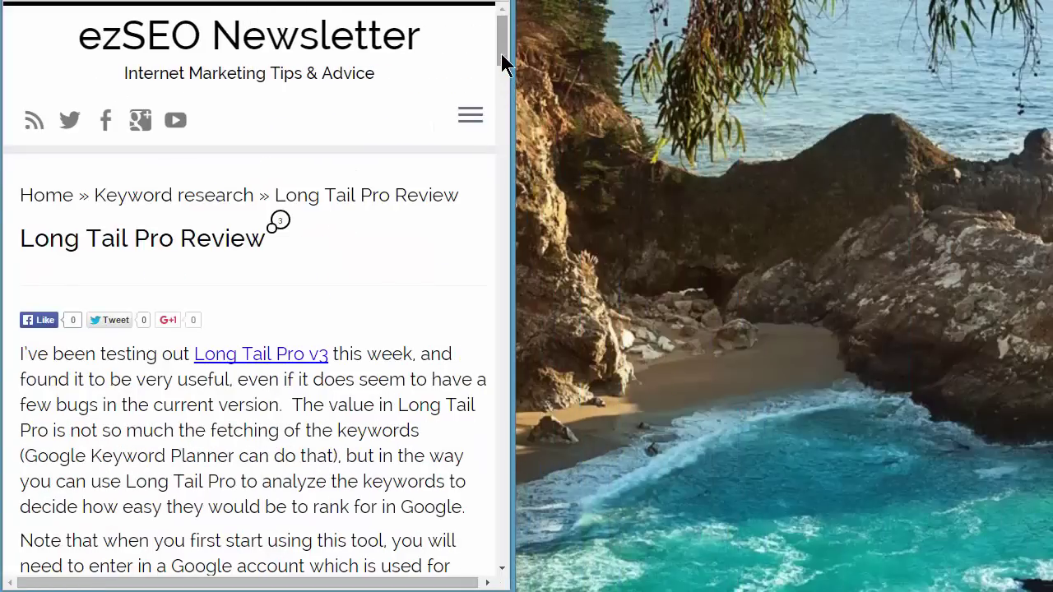
left_click_drag(502, 57, 1050, 147)
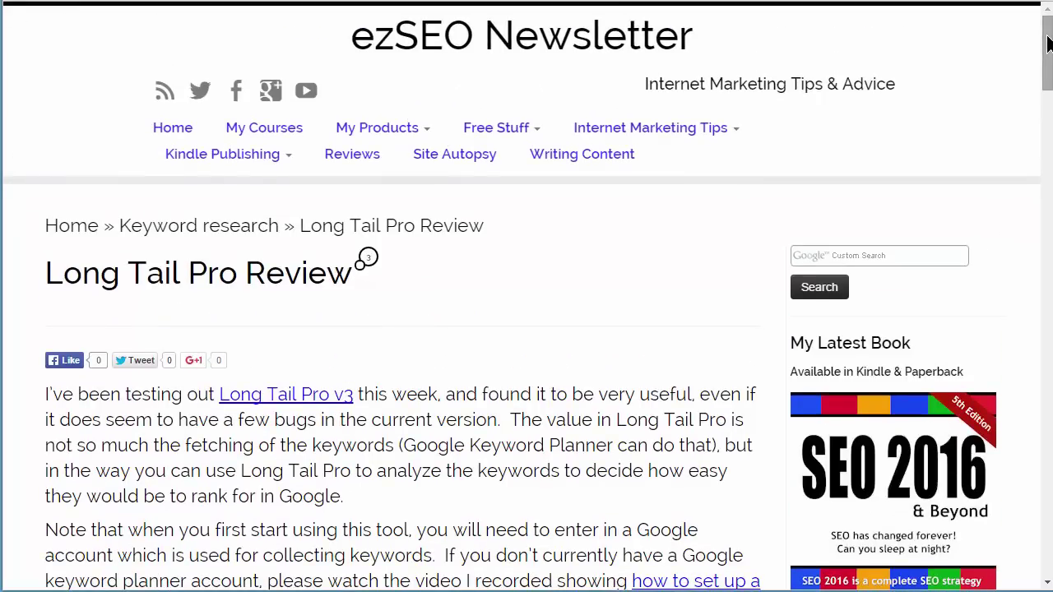
left_click_drag(1049, 42, 1049, 73)
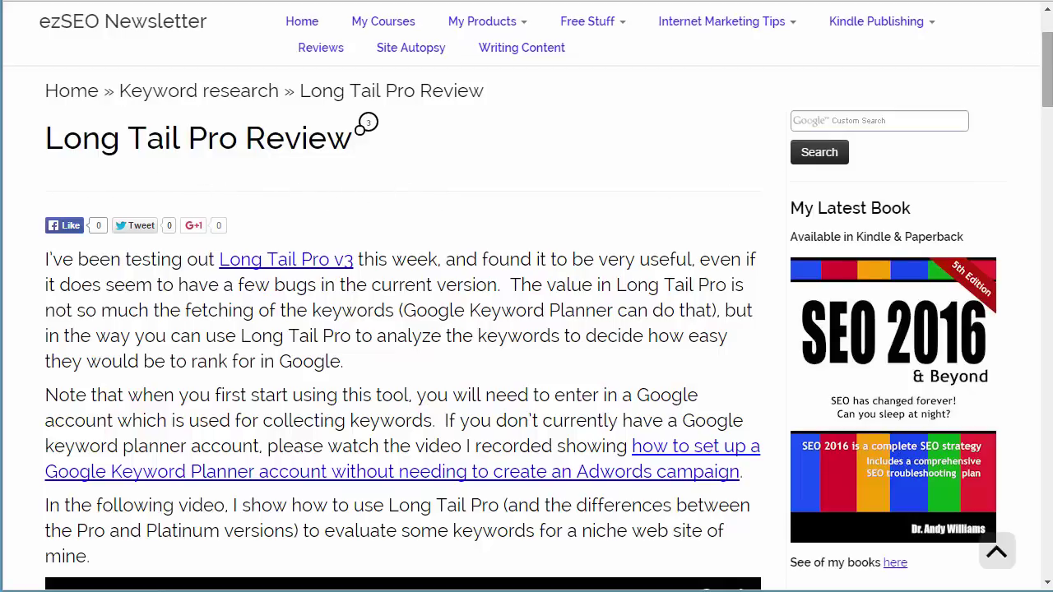
scroll(903, 179, "down", 1)
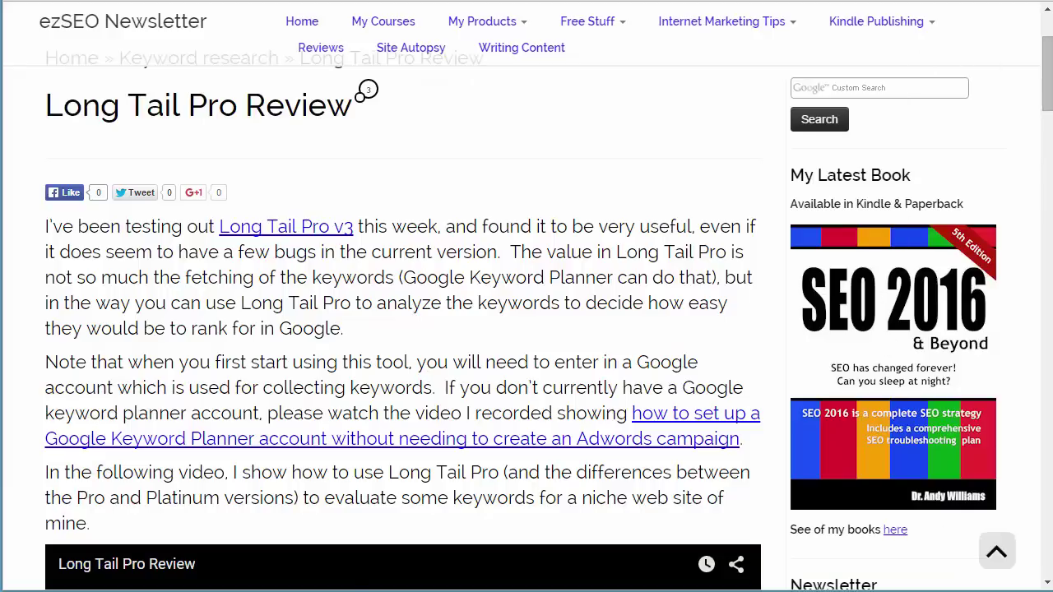
left_click_drag(1043, 74, 1050, 527)
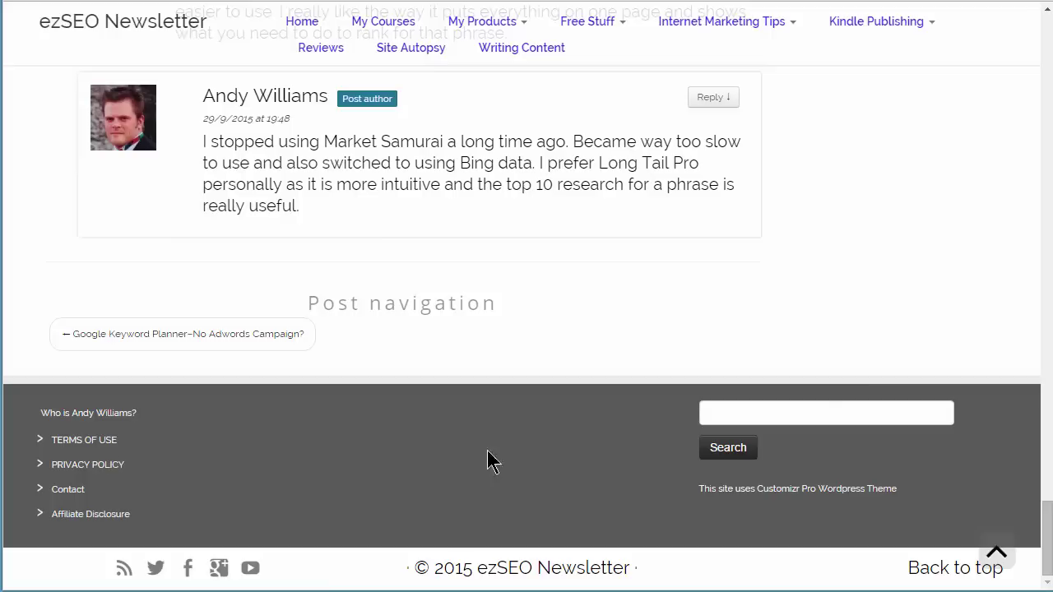
left_click_drag(1050, 521, 1027, 20)
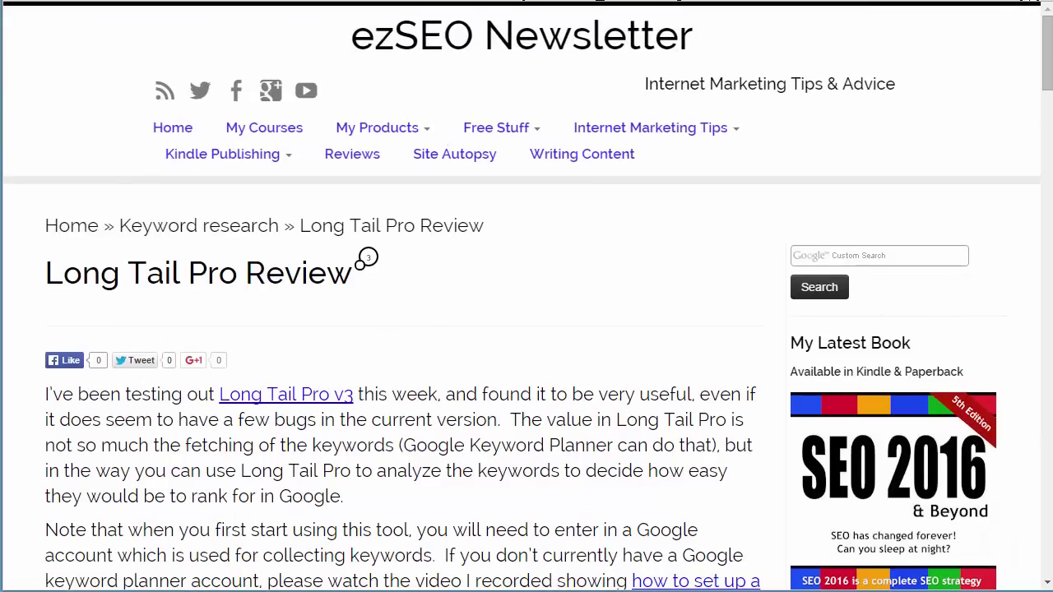
Open the ezSEO Newsletter home page and browse the slides of its front-page slider
left_click(182, 134)
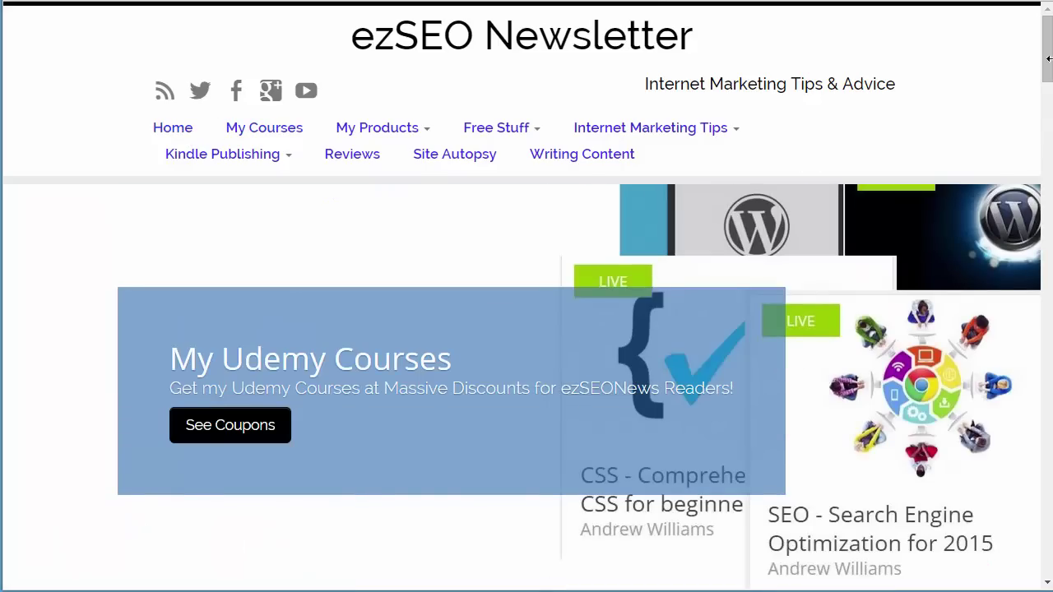
mouse_move(1049, 50)
left_mouse_down()
mouse_move(1049, 303)
mouse_move(1047, 33)
left_mouse_up()
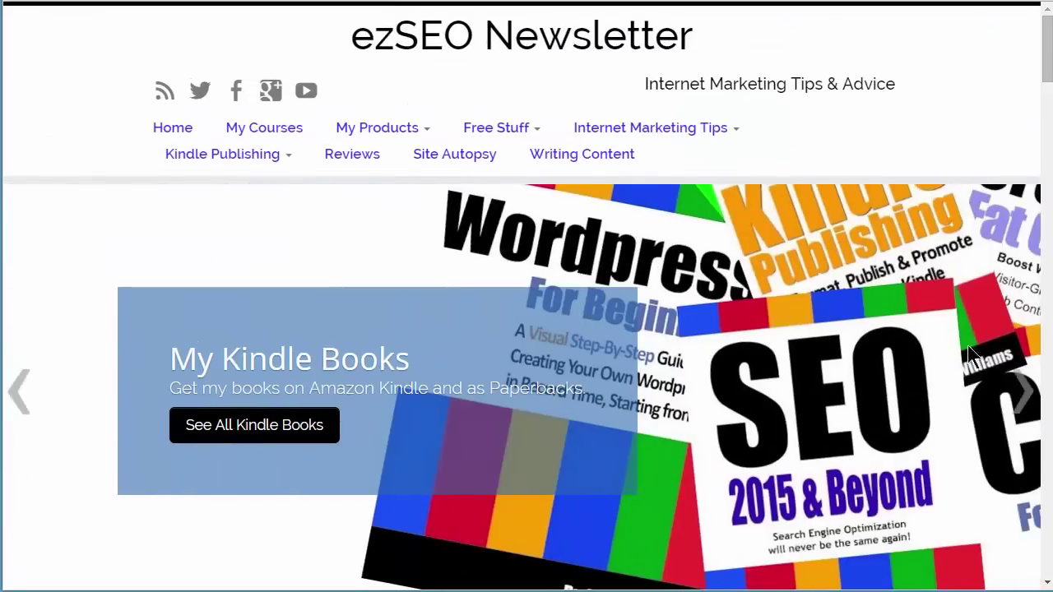
left_click(1023, 393)
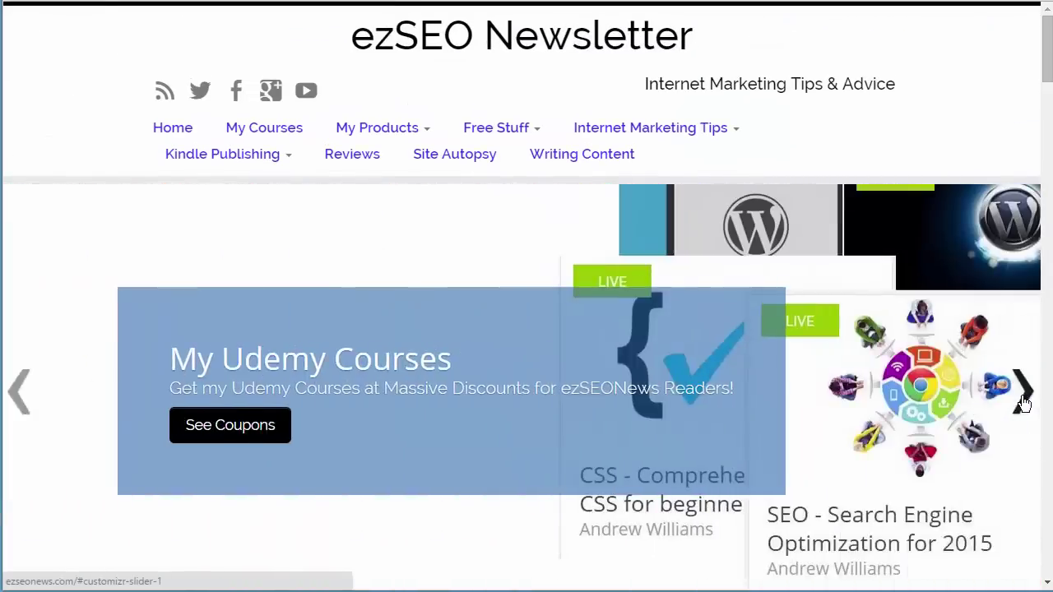
left_click(1024, 402)
left_click(1024, 399)
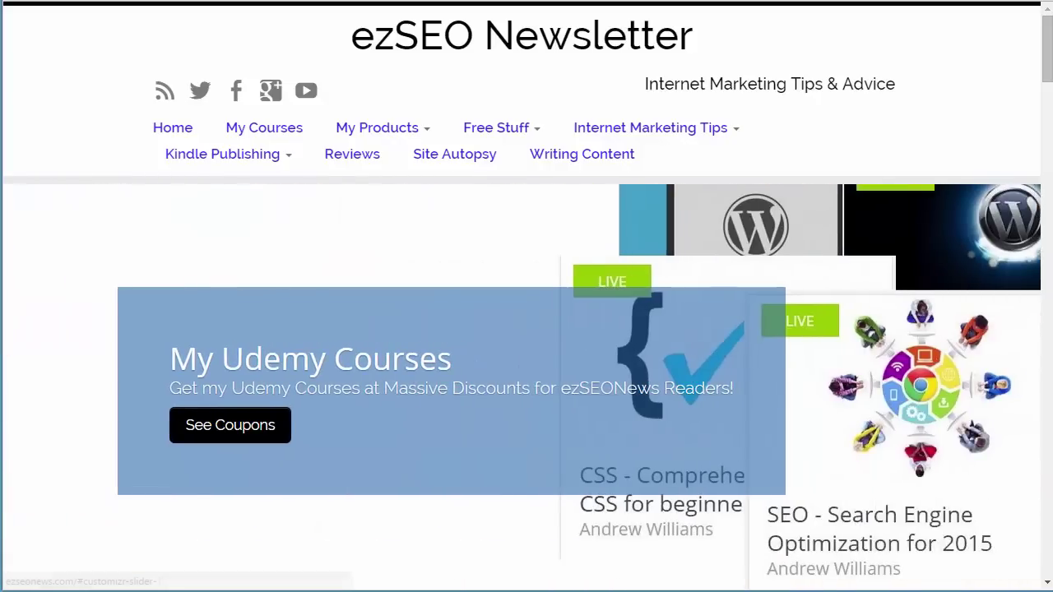
Examine the home page's featured pages, introductory text, web hosting offer and Recent Posts grid
left_click_drag(1049, 37, 1050, 95)
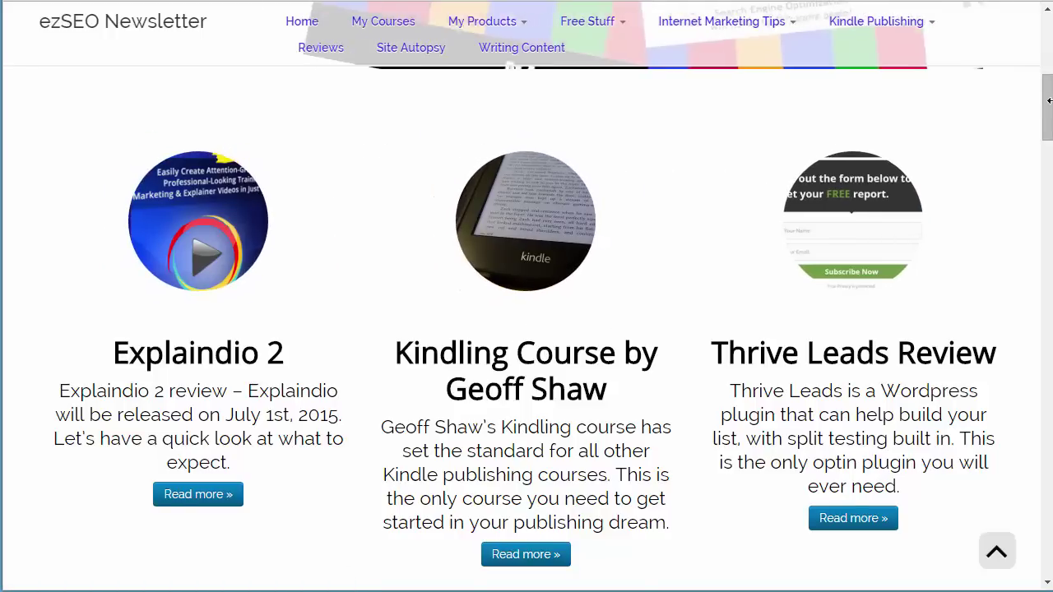
left_click_drag(1050, 101, 1051, 237)
left_click_drag(1006, 219, 986, 243)
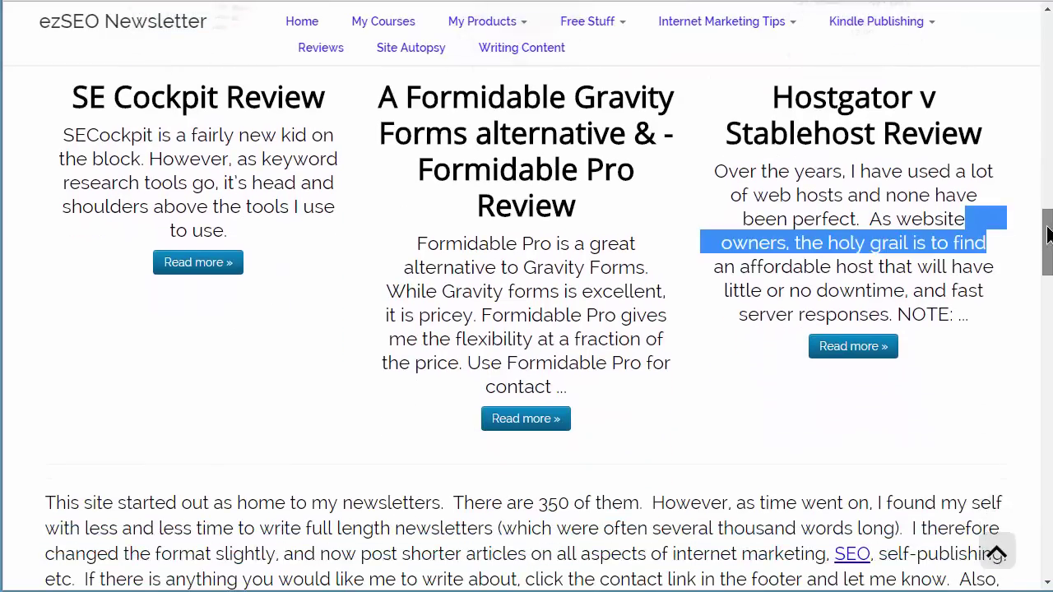
scroll(68, 209, "down", 5)
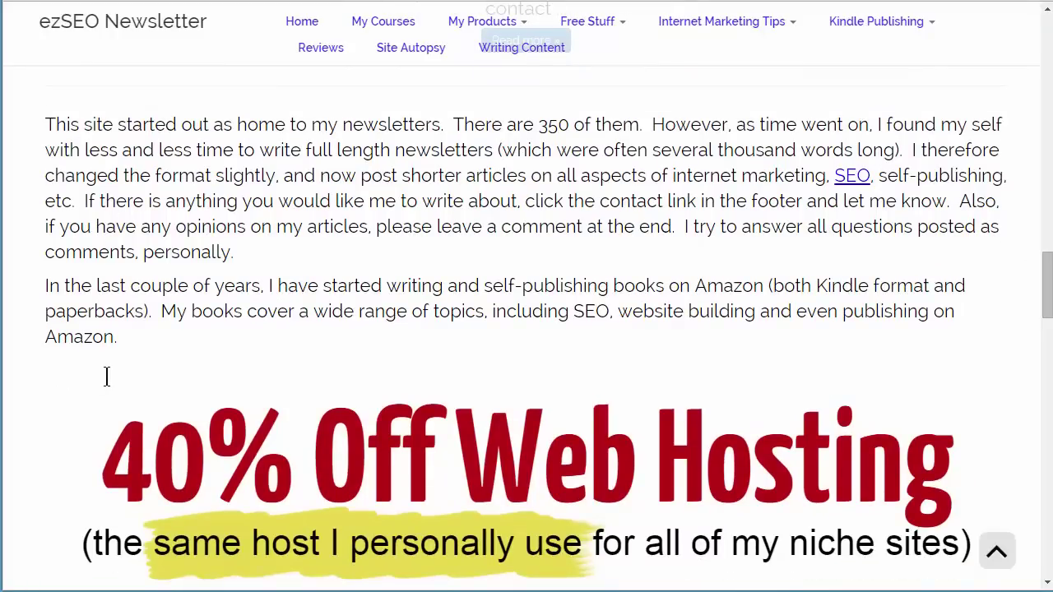
mouse_move(1048, 298)
left_mouse_down()
mouse_move(1048, 99)
mouse_move(1048, 289)
left_mouse_up()
scroll(1026, 318, "down", 3)
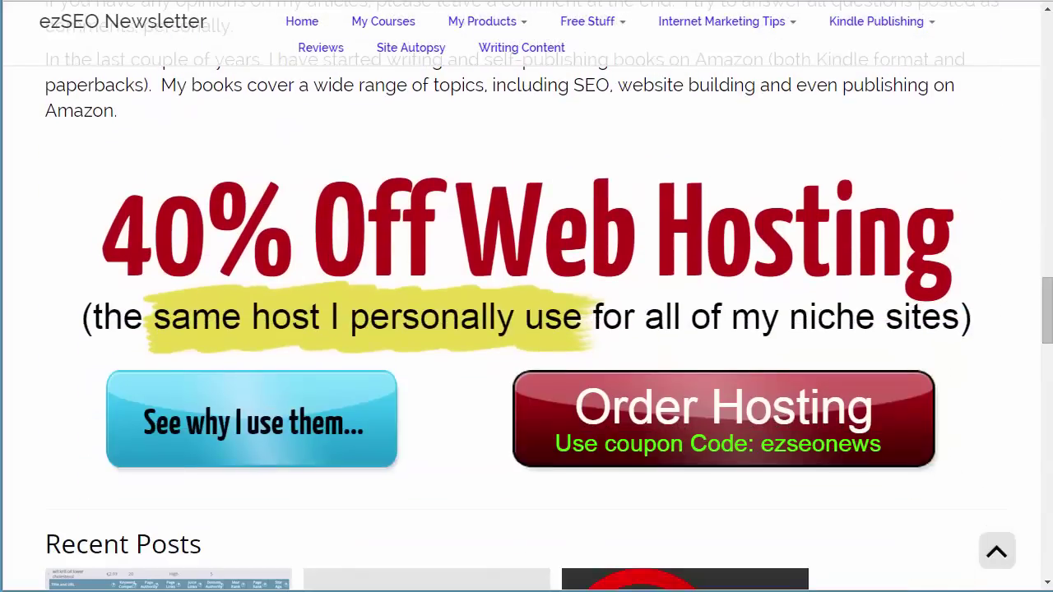
left_click_drag(1049, 299, 1051, 334)
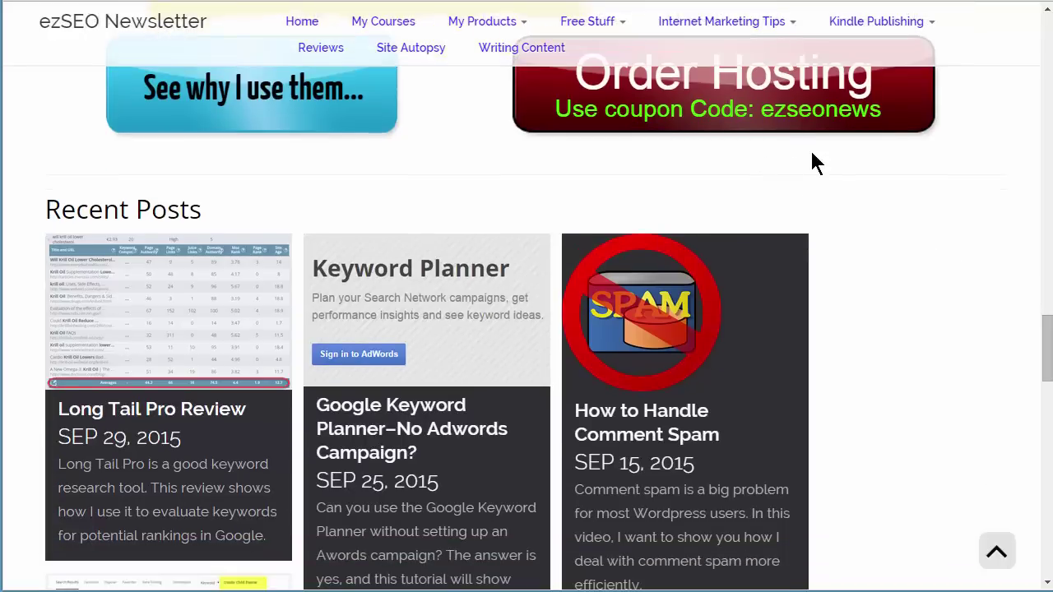
left_click_drag(1049, 334, 1043, 290)
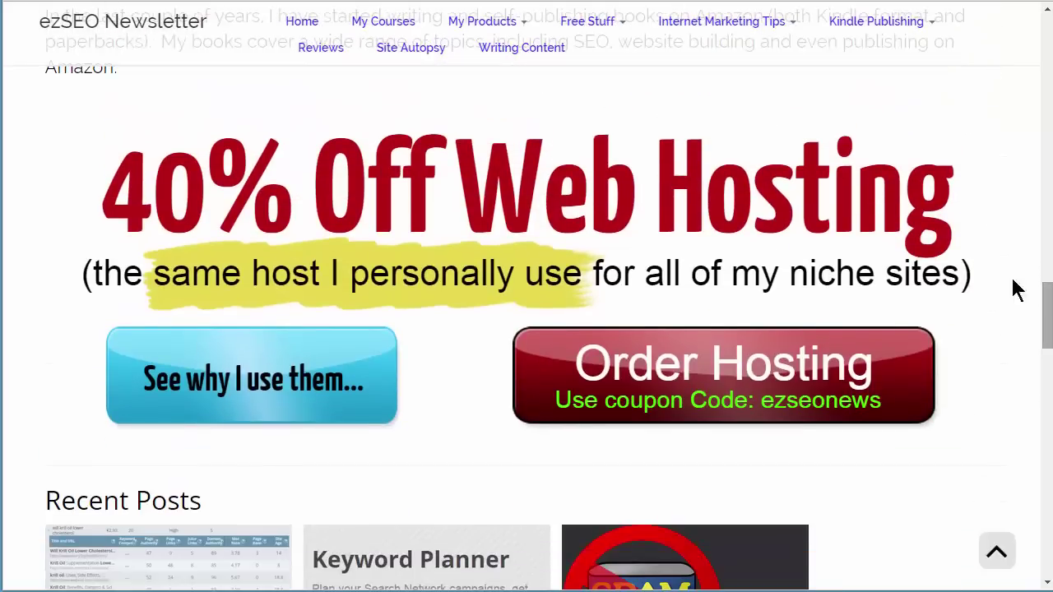
View the ezSEO home page while logged in, and look over the Fitness & Health Site's front page
left_click(58, 12)
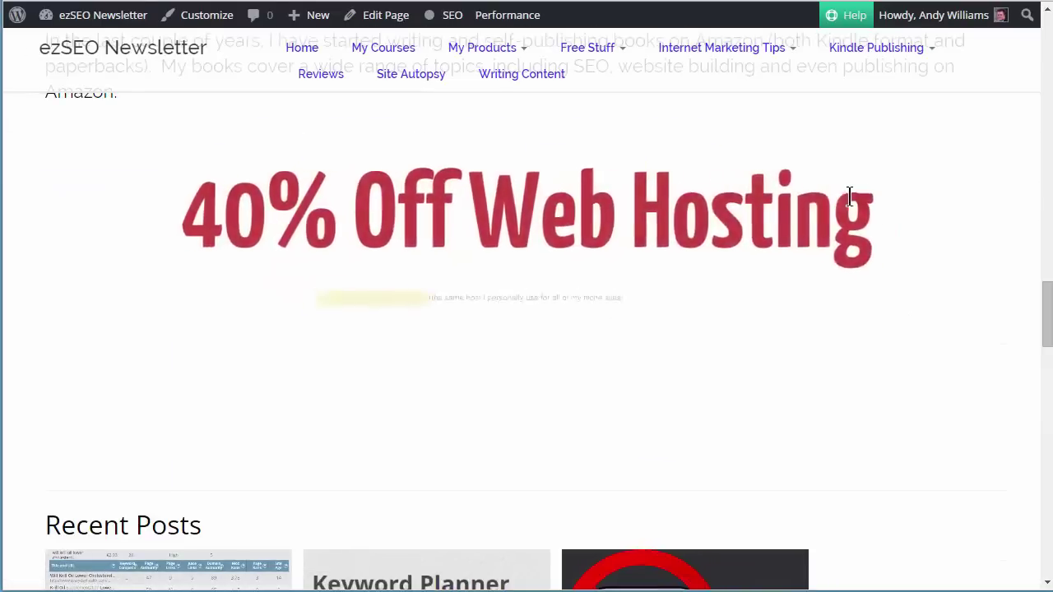
left_click_drag(1050, 303, 934, 2)
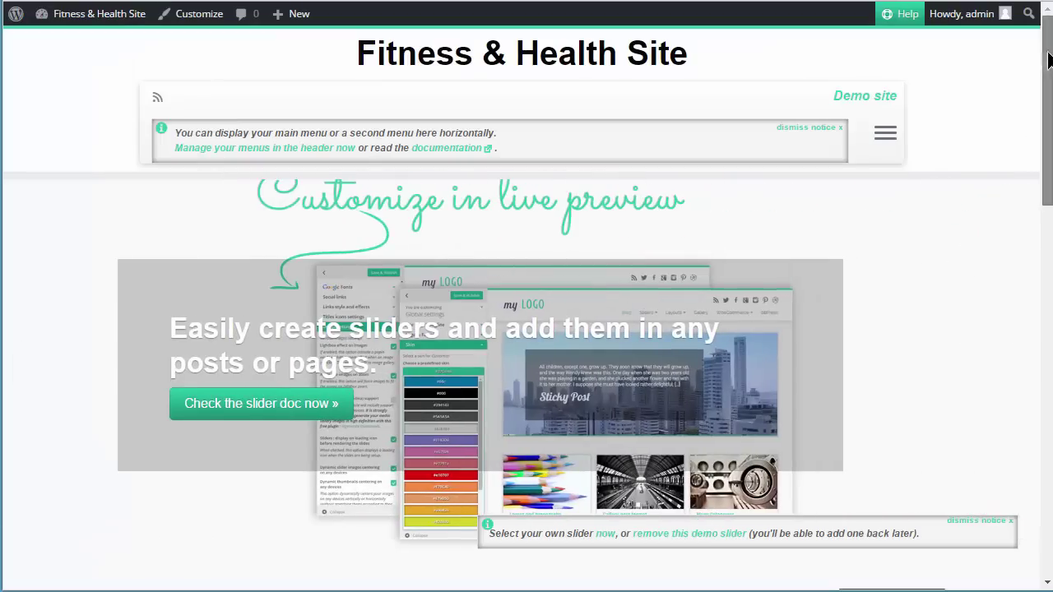
left_click_drag(1049, 59, 1049, 436)
scroll(872, 201, "up", 15)
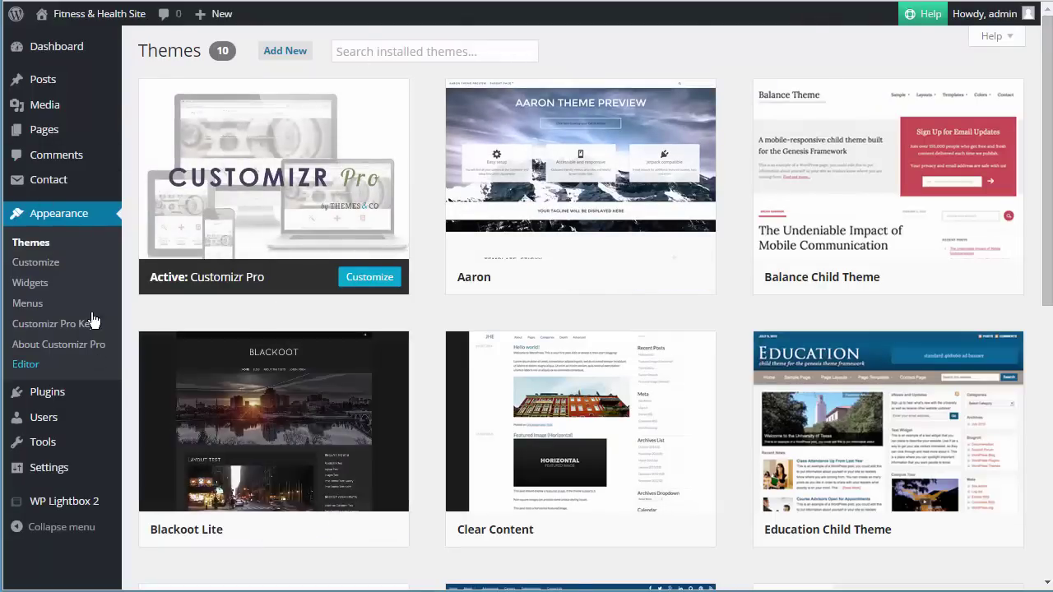
View the Customizr Pro theme's customizer, return to the site and examine the front page's demo slider and help notices
left_click(36, 263)
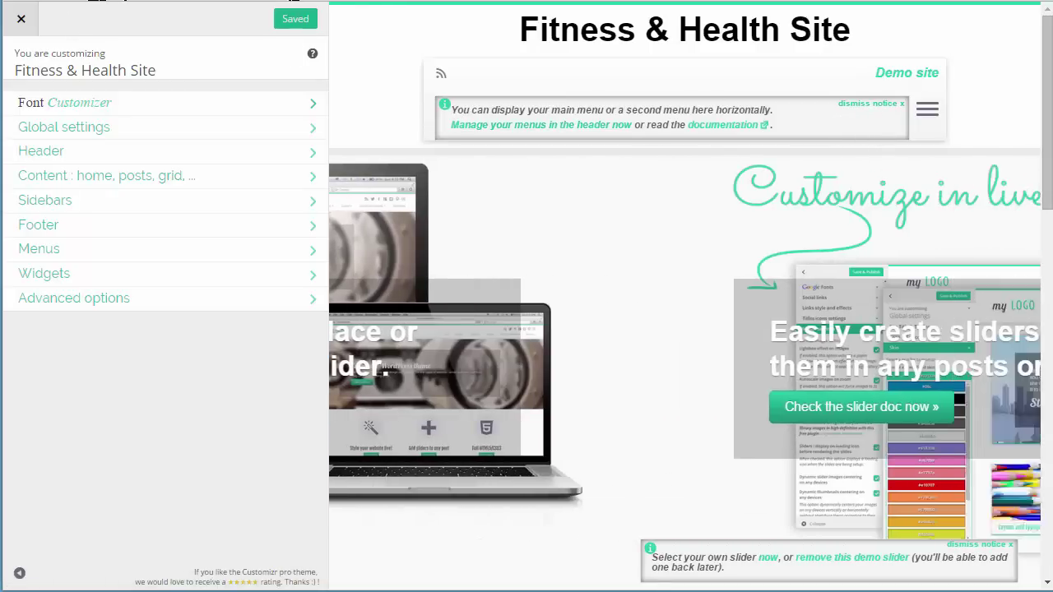
left_click(21, 18)
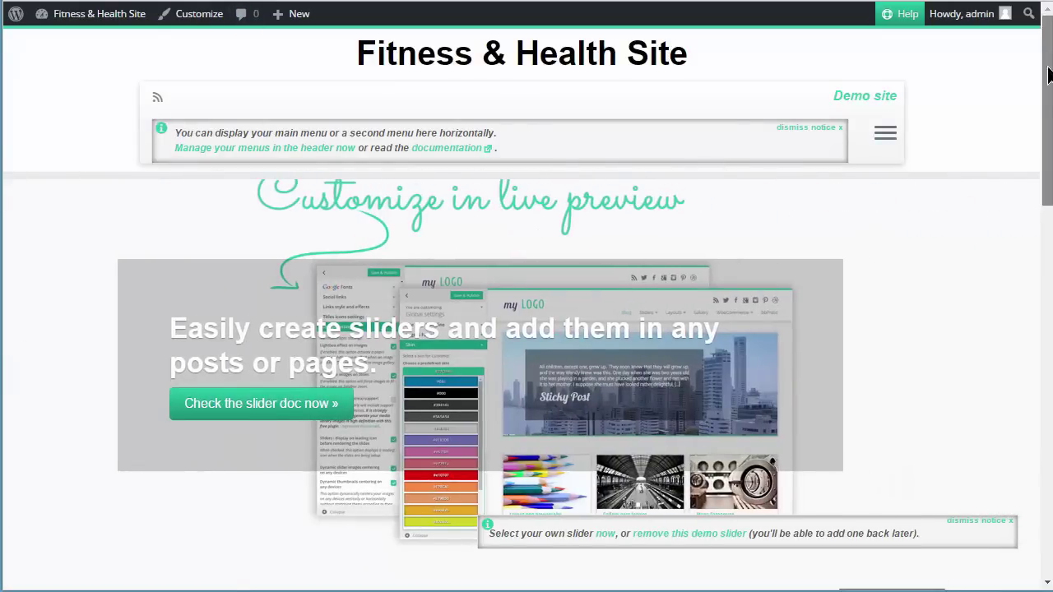
scroll(950, 175, "down", 3)
left_click_drag(1048, 165, 1047, 82)
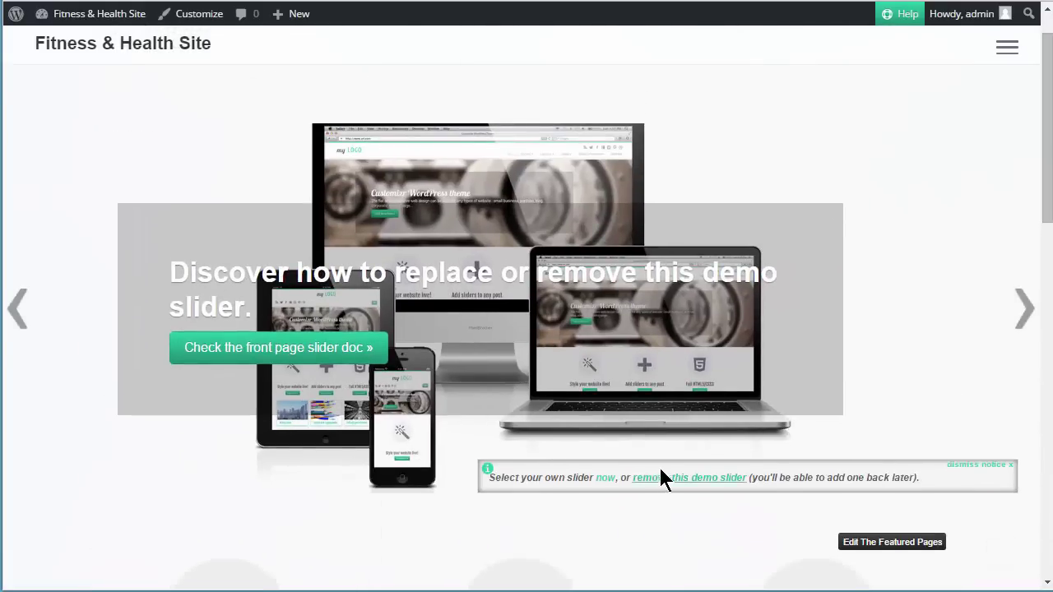
Disable the display of front-end help notices for logged-in users in the theme customizer and publish the change
left_click(199, 13)
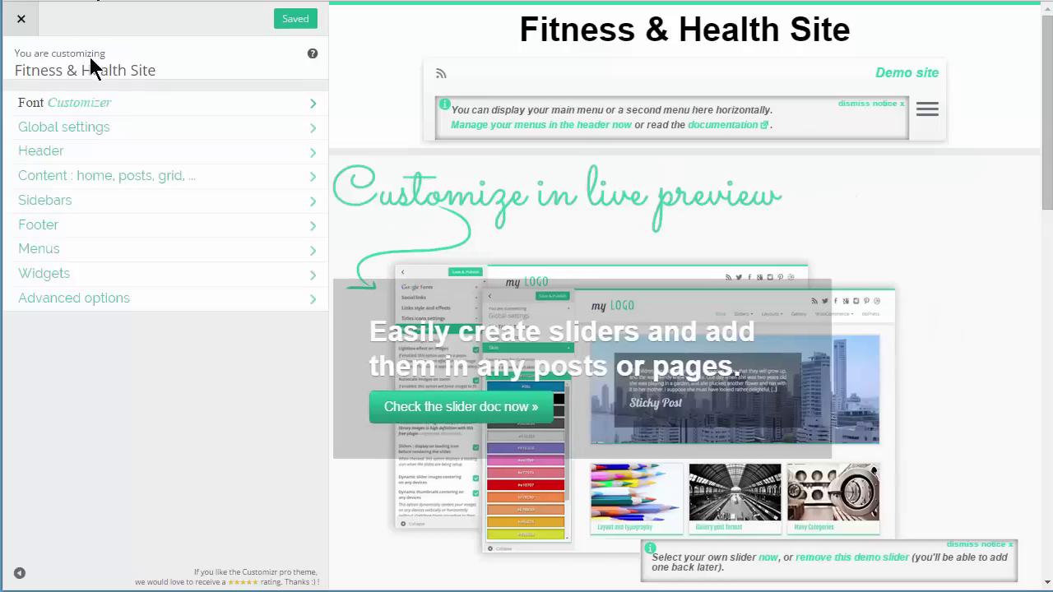
left_click(65, 306)
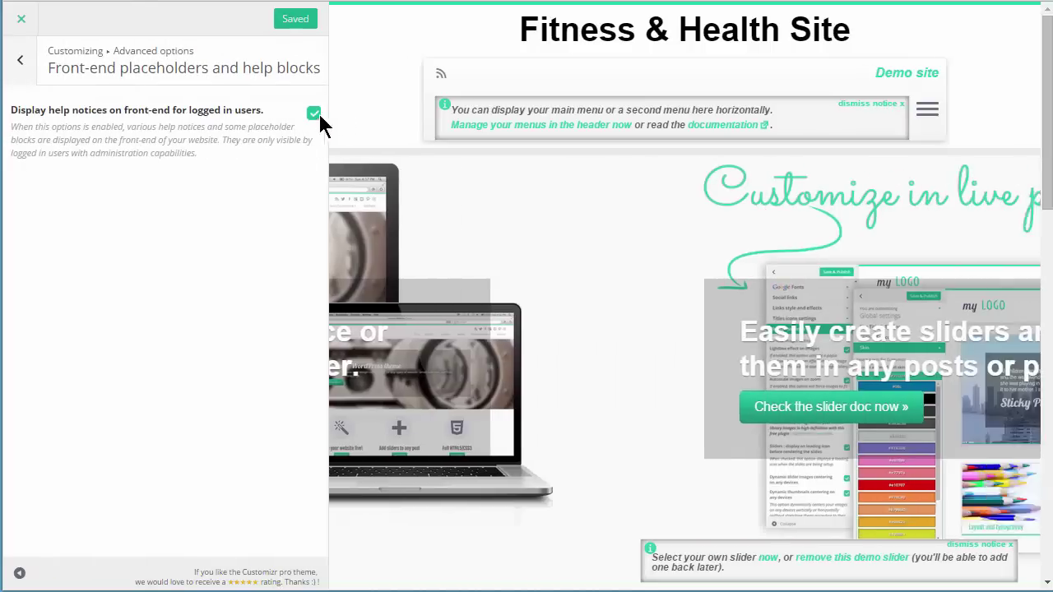
left_click(314, 112)
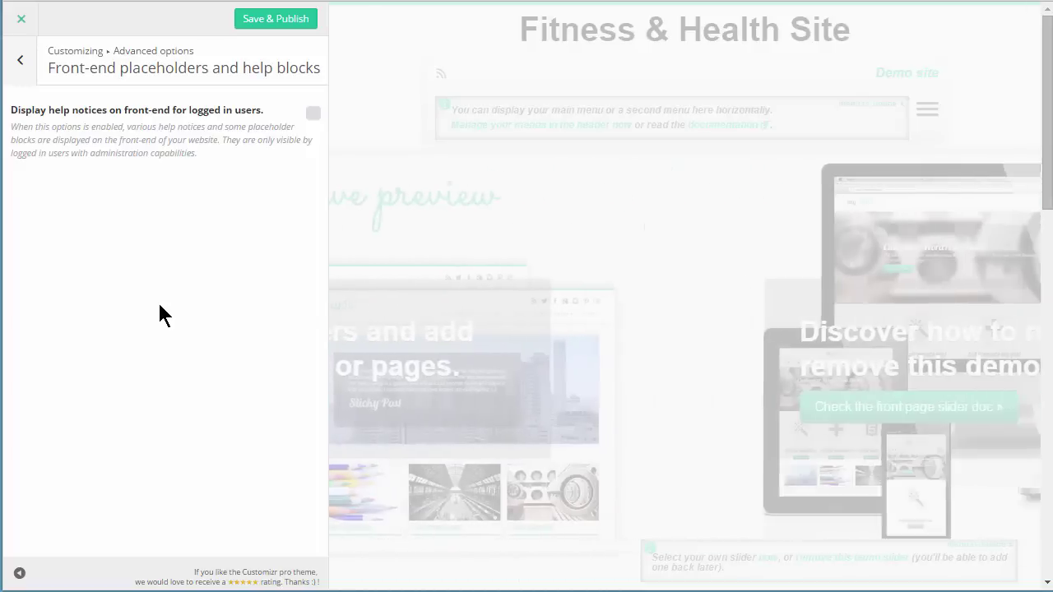
left_click(271, 15)
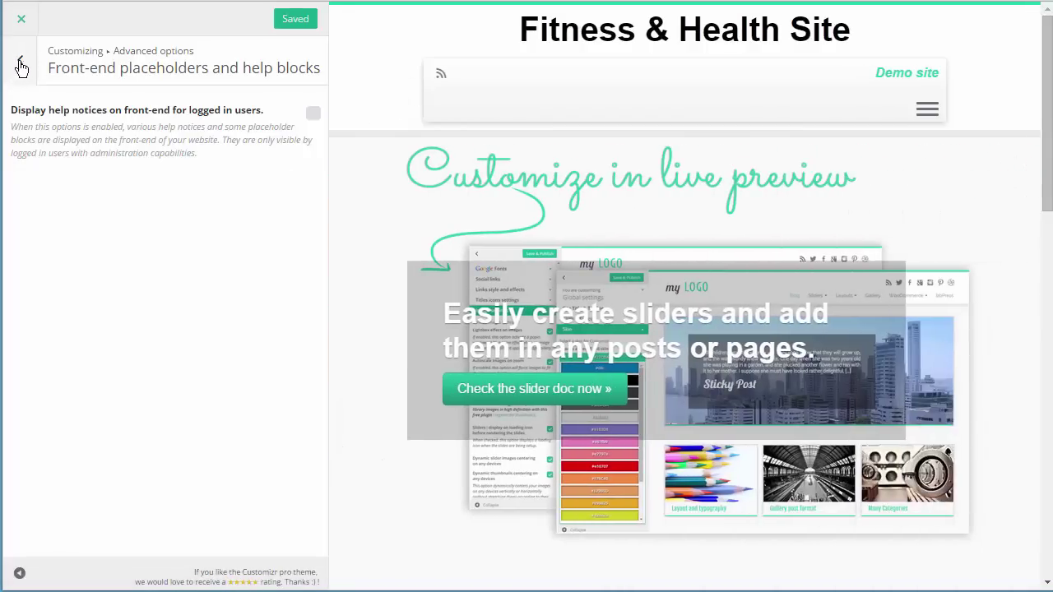
Return to the main customizer sections, examine the previewed front page and look into the Font Customizer
left_click(22, 68)
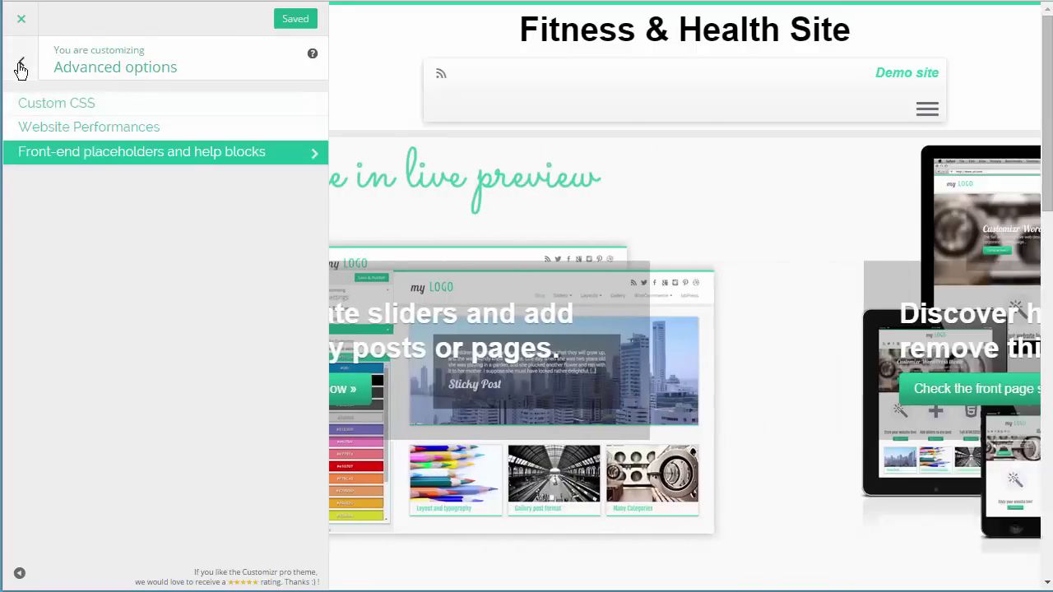
left_click(21, 70)
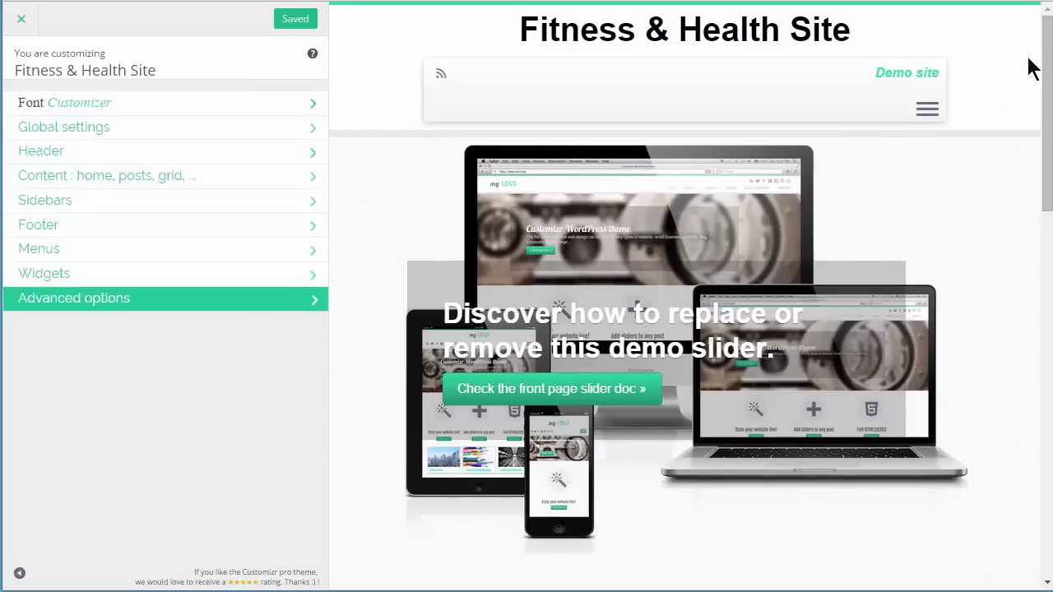
scroll(1050, 51, "down", 15)
scroll(974, 40, "up", 15)
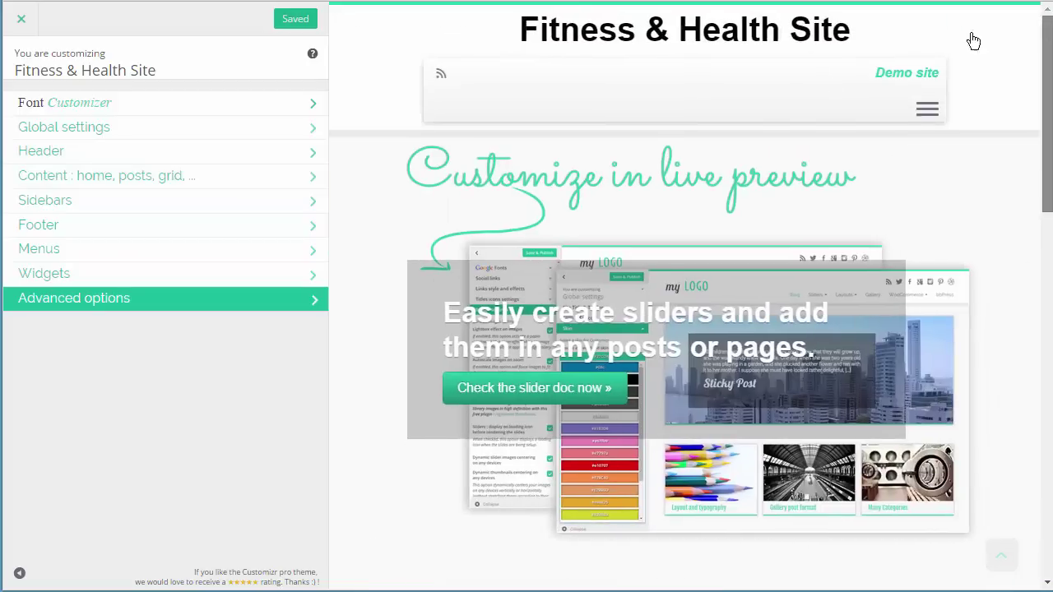
left_click(153, 114)
left_click(17, 64)
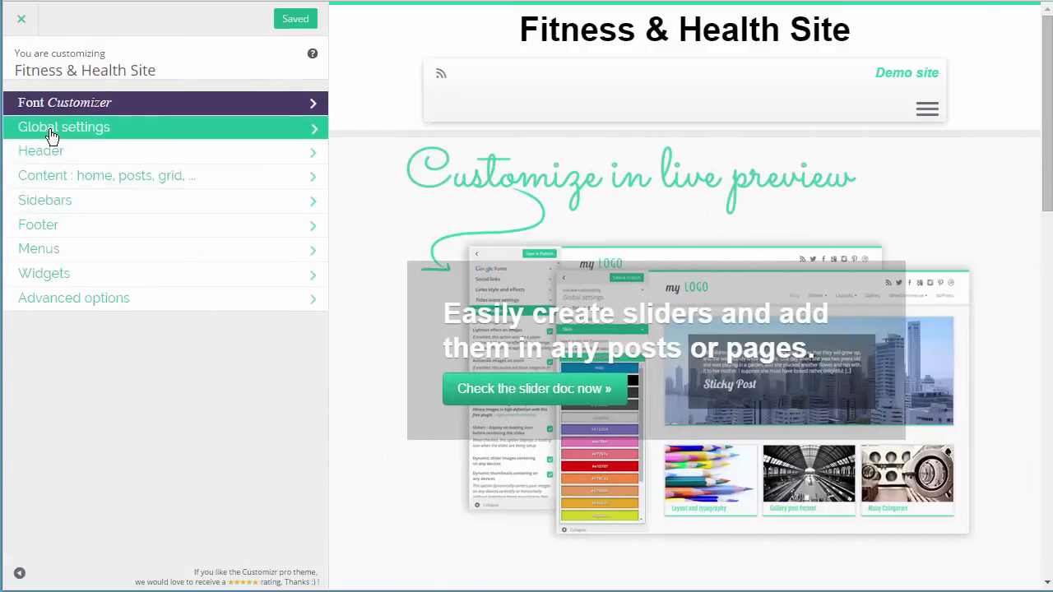
Choose the predefined skin #000 in the global settings and check it in the site preview
left_click(52, 134)
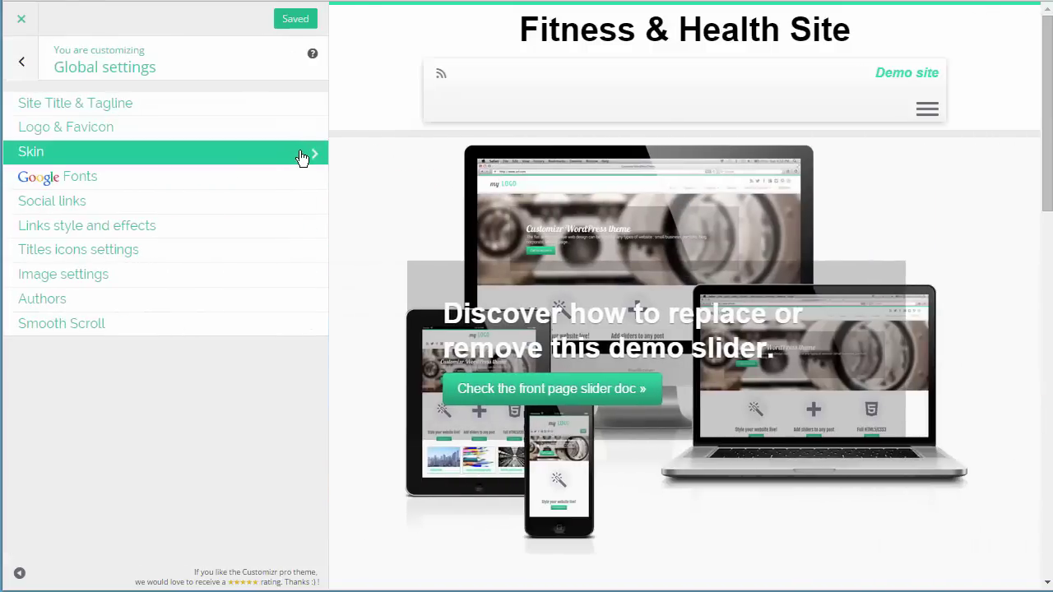
left_click(303, 156)
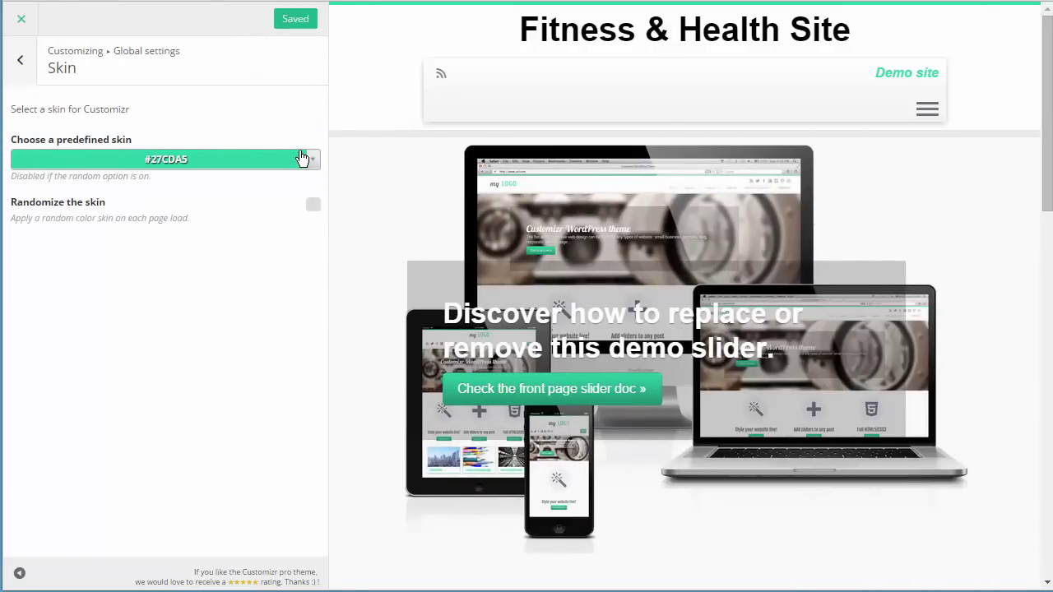
left_click(305, 164)
left_click_drag(313, 301, 311, 184)
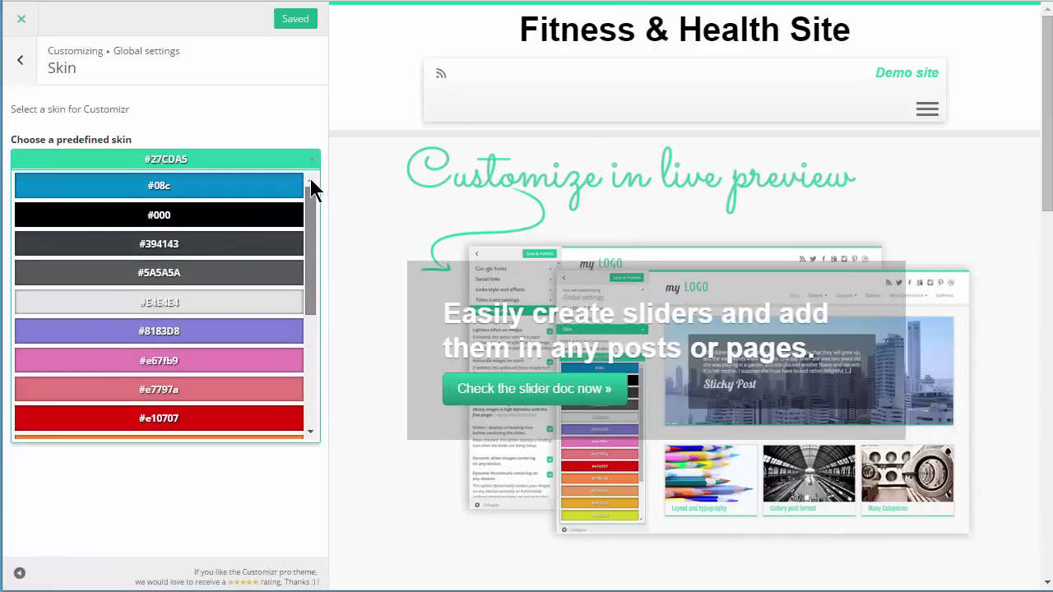
left_click(276, 219)
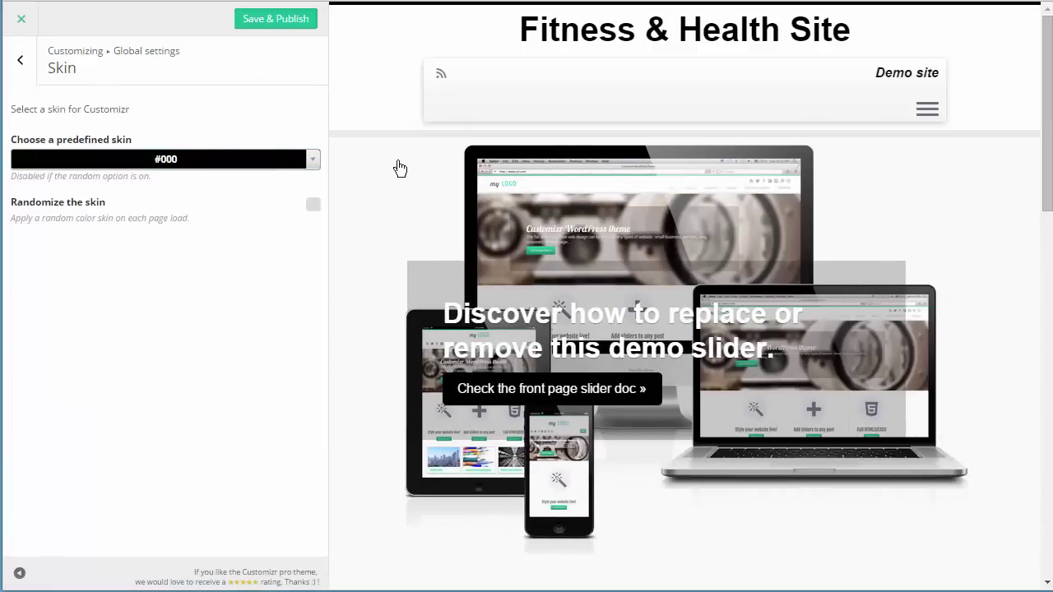
left_click_drag(1048, 63, 1023, 30)
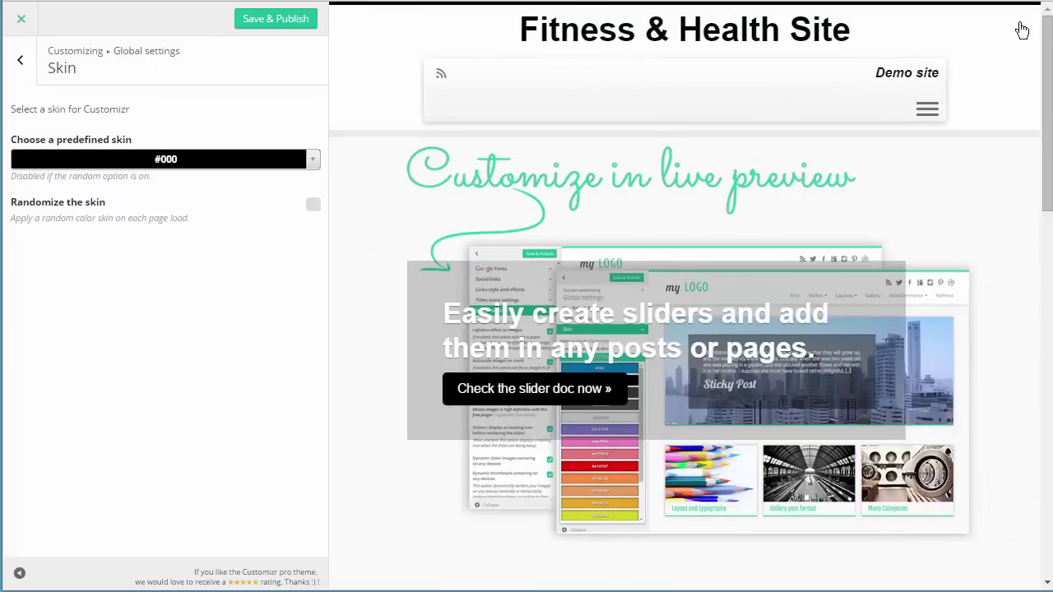
Look over the Site Title & Tagline options and the Logo & Favicon options in the global settings
left_click(20, 65)
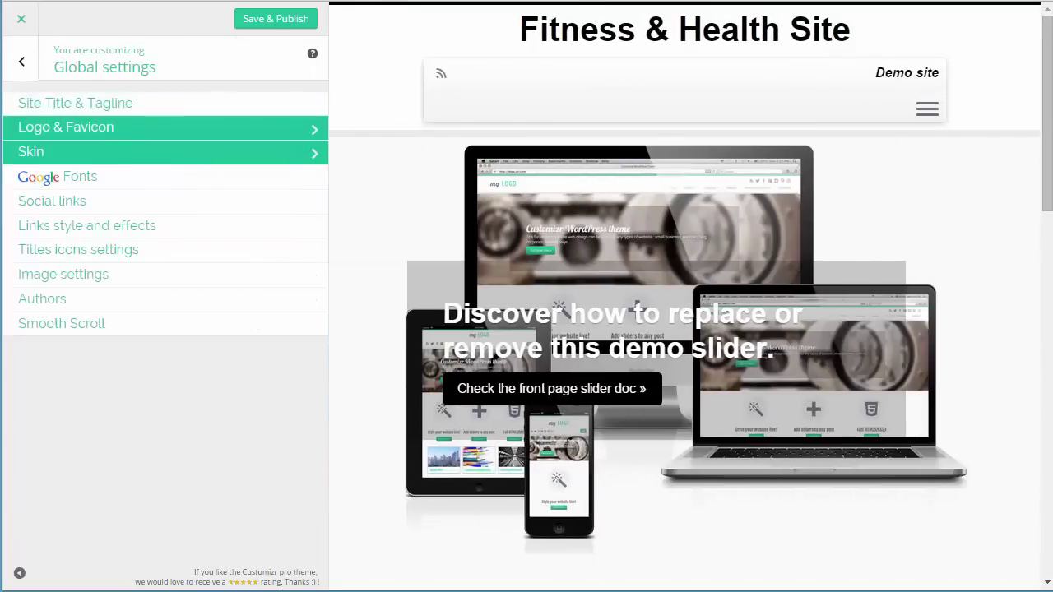
left_click(105, 103)
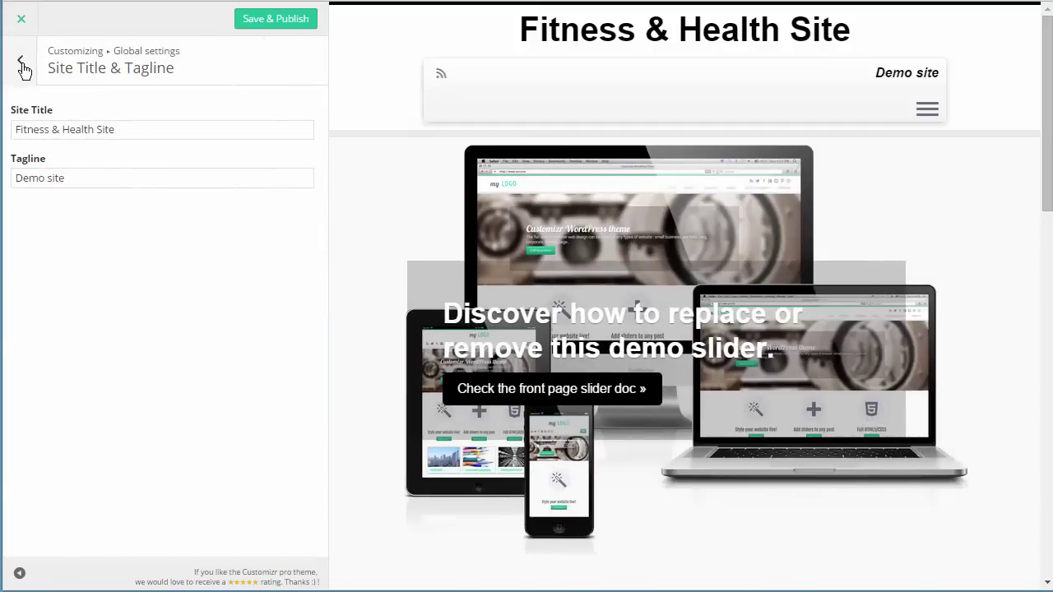
left_click(23, 65)
left_click(80, 129)
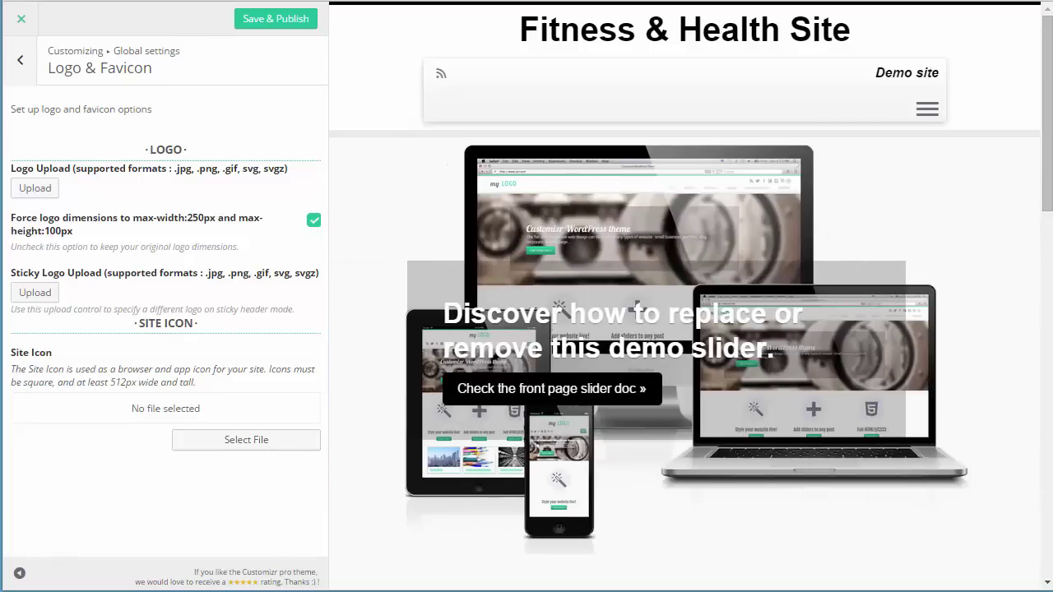
Switch to the live site's browser tab and examine the front page's header and demo slider in full screen
key("F11")
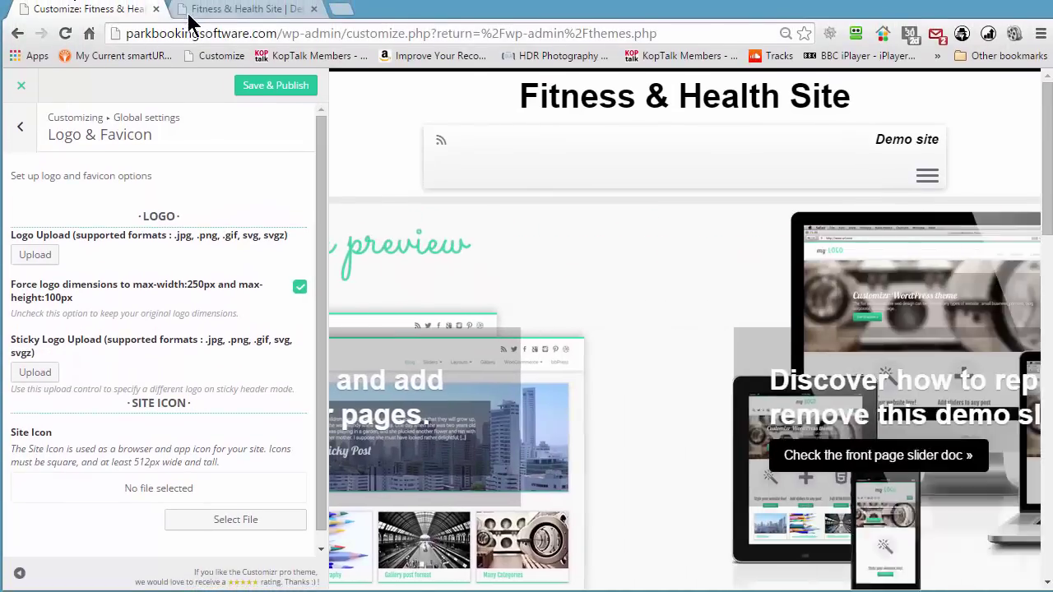
left_click(188, 11)
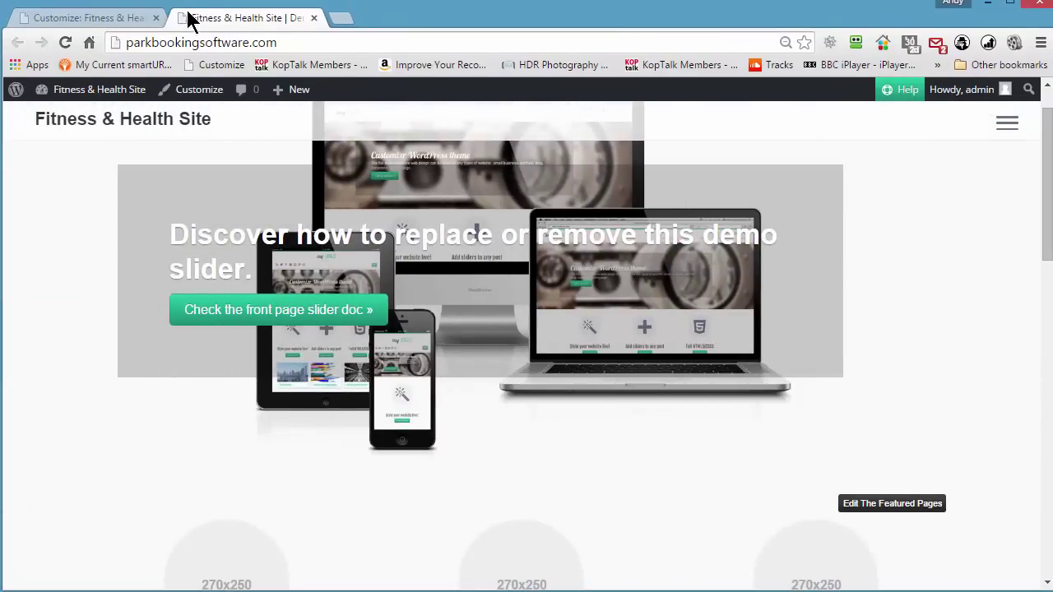
key("F11")
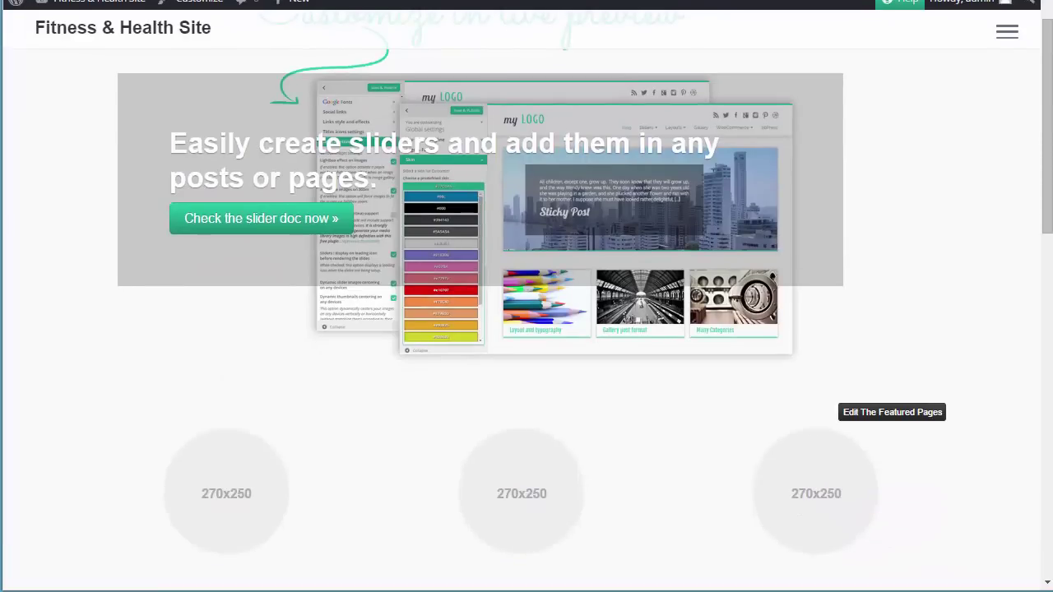
scroll(151, 153, "up", 2)
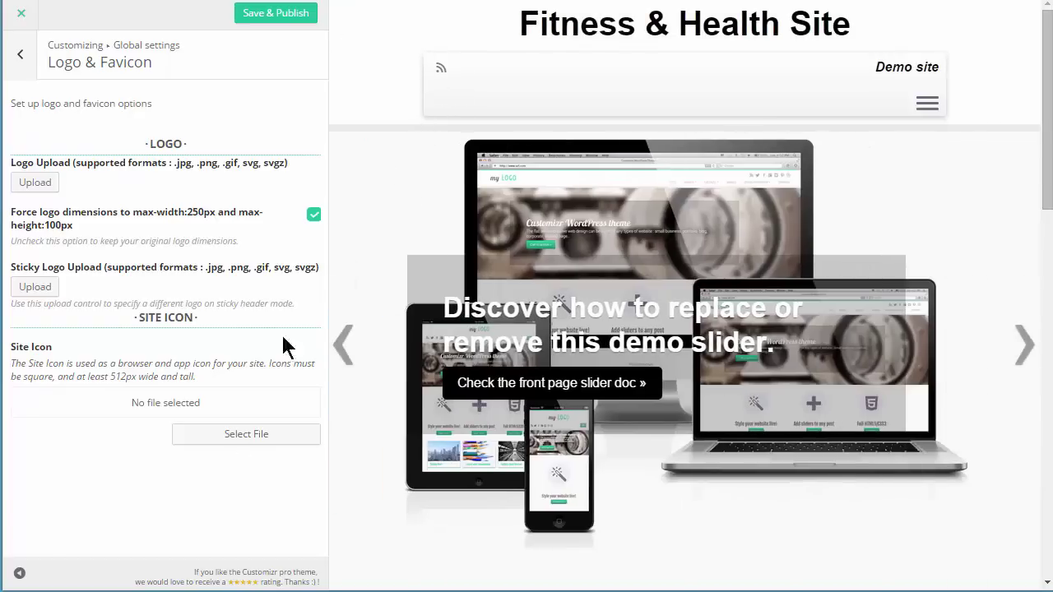
Return to the global settings in the customizer and open the Google Fonts section
right_click(24, 50)
left_click(14, 54)
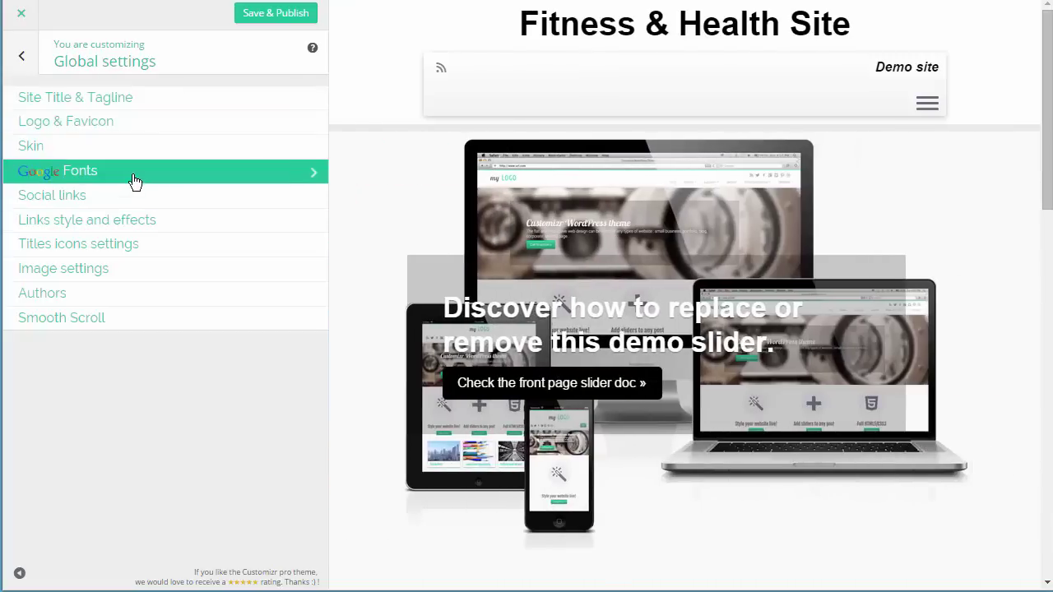
left_click(135, 181)
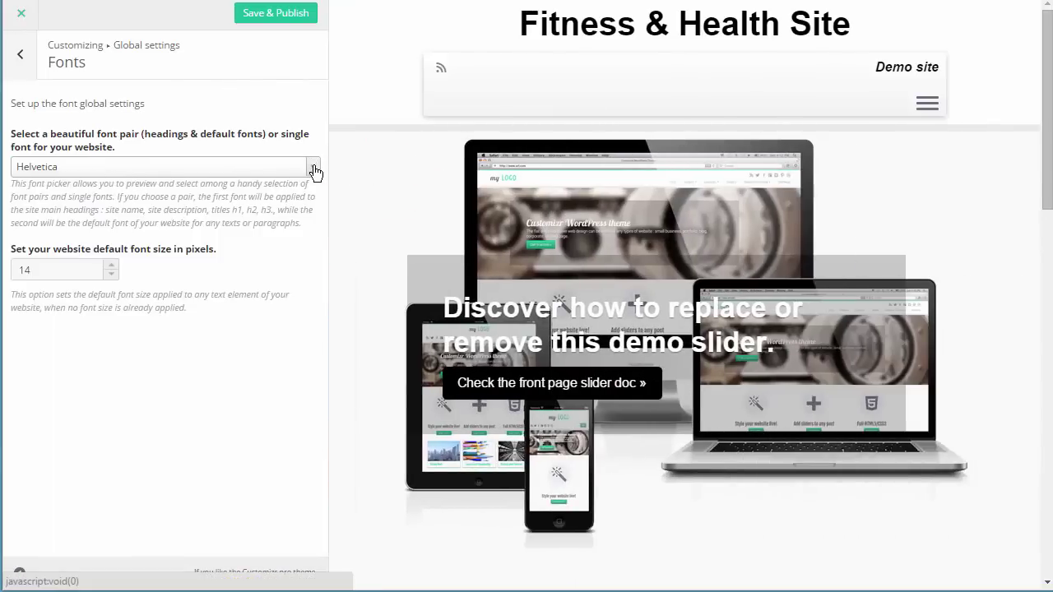
Try the single font Raleway for the website and check it in the front page preview
left_click(315, 168)
left_click_drag(318, 371, 311, 348)
left_click_drag(316, 398, 315, 348)
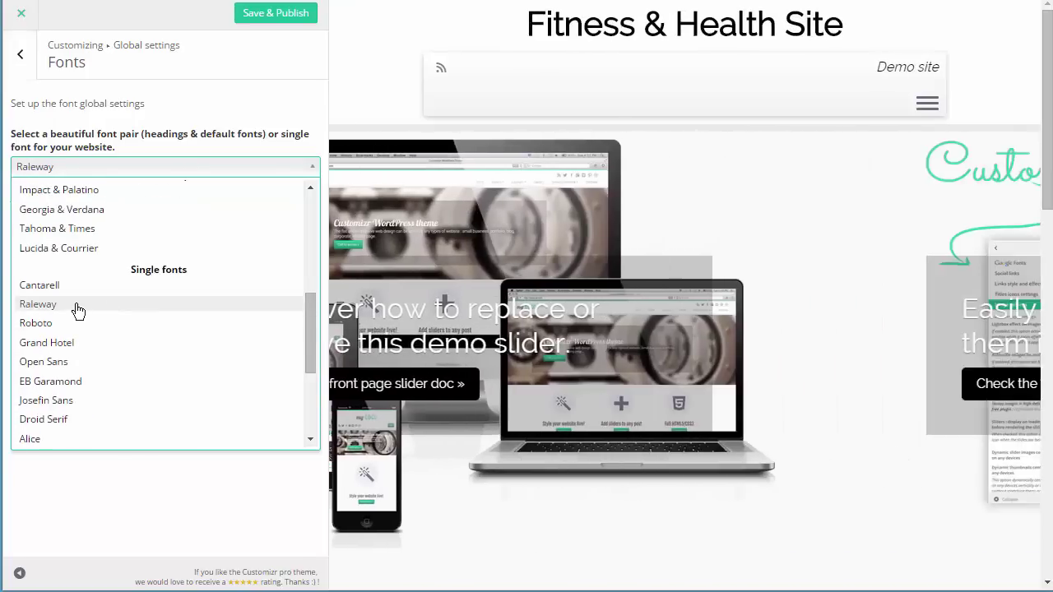
left_click(78, 304)
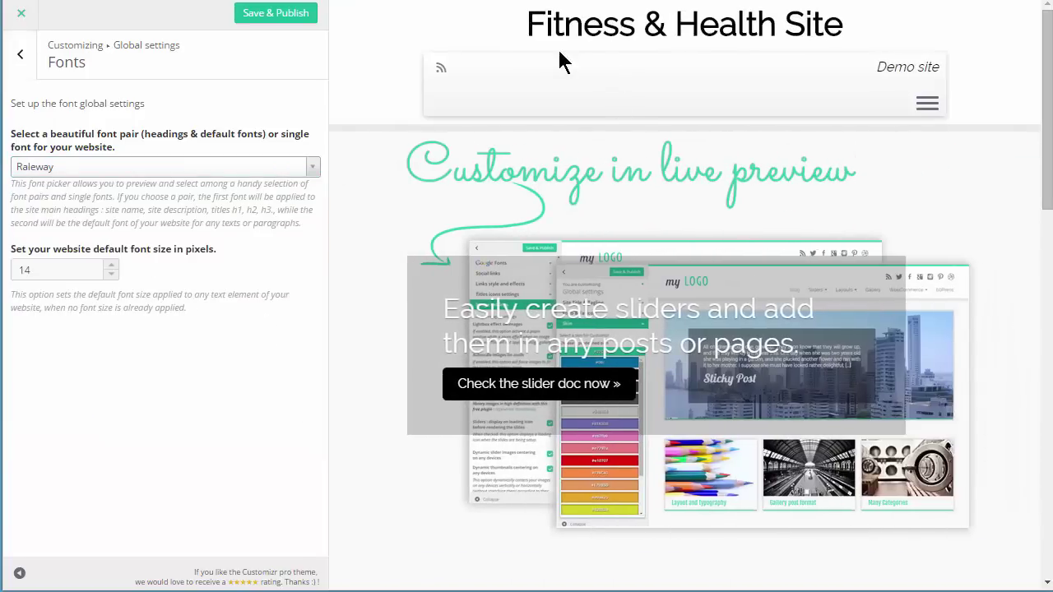
scroll(683, 506, "down", 4)
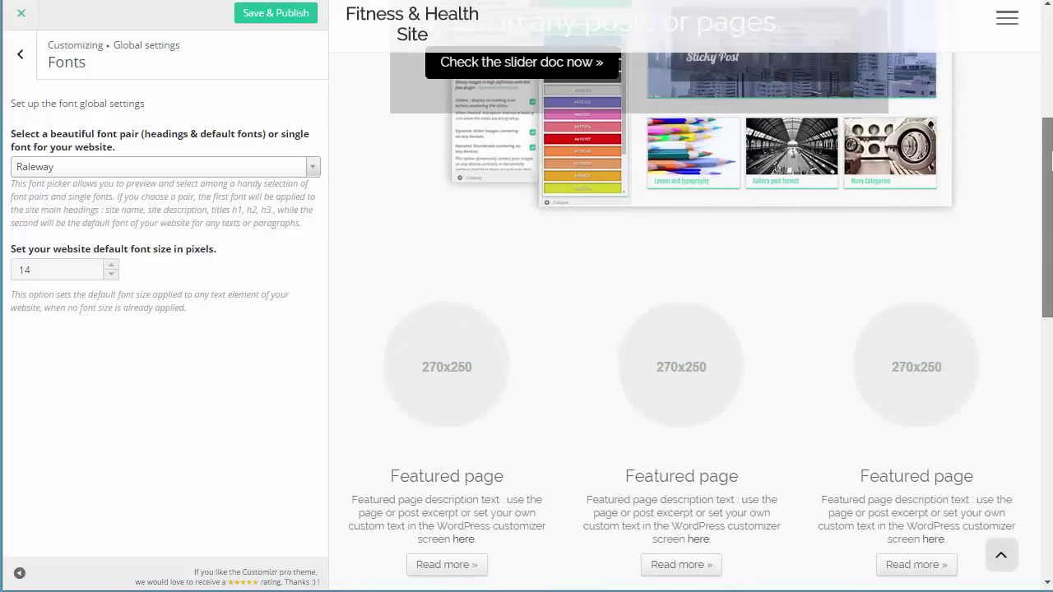
Choose the single font Source Sans Pro for the website
left_click(315, 175)
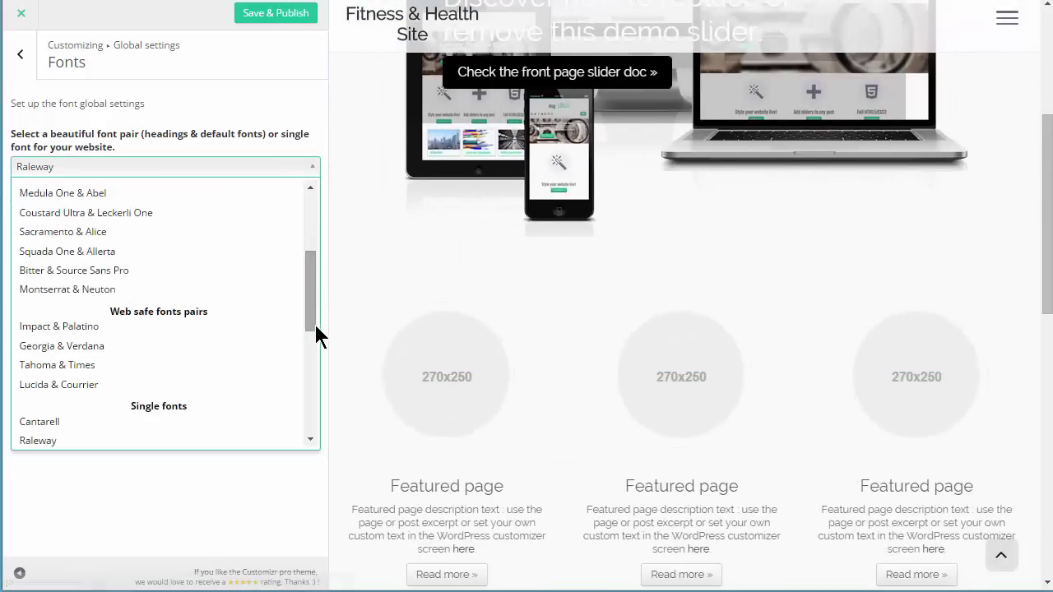
left_click_drag(315, 337, 307, 419)
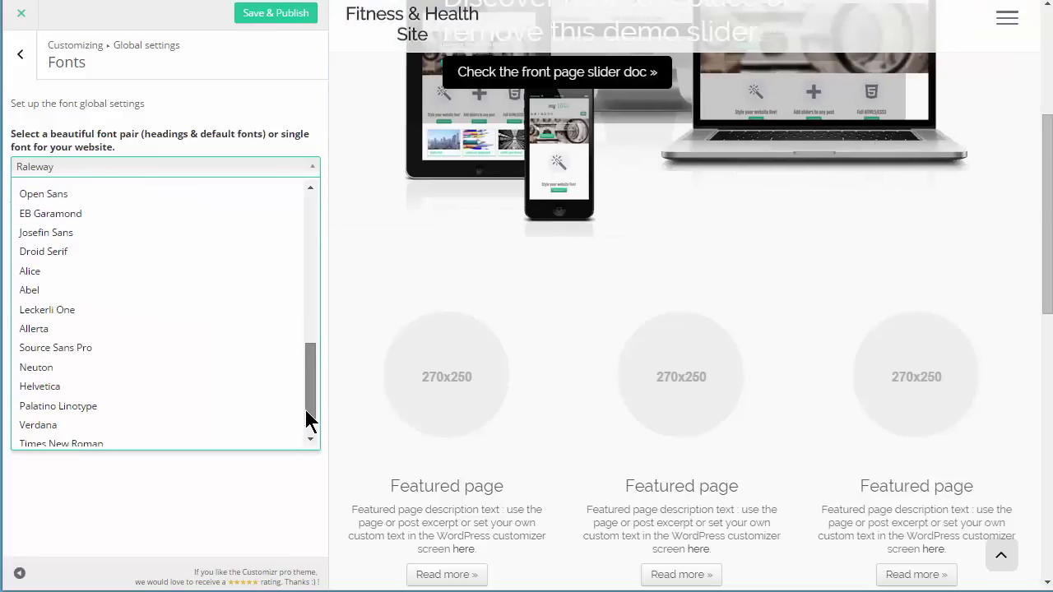
left_click(33, 348)
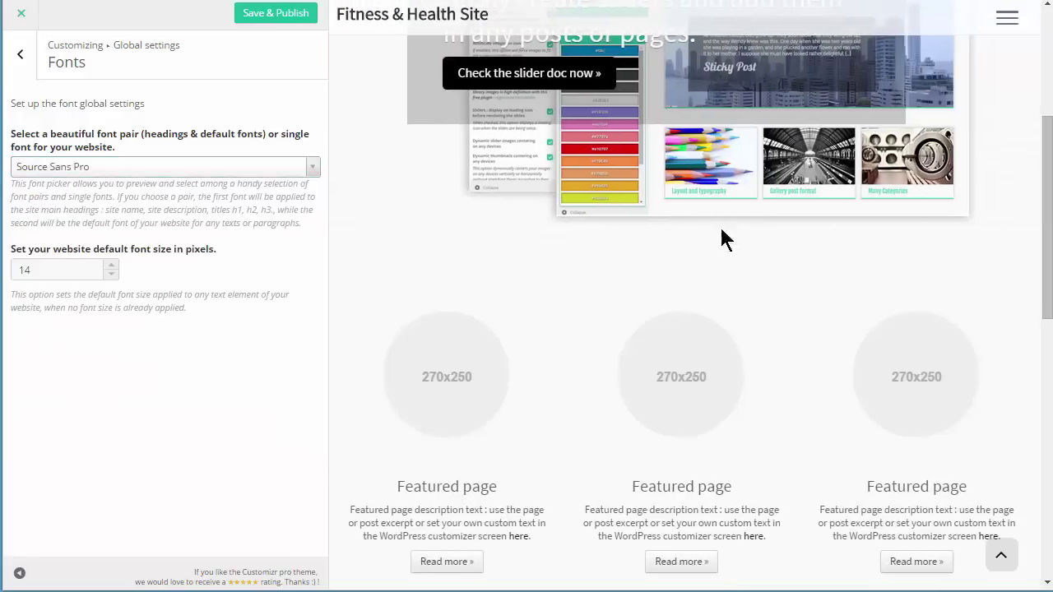
Set the website's default font size to 22 pixels
left_click(113, 267)
left_click(113, 266)
left_click(113, 267)
left_click(113, 266)
left_click(114, 267)
left_click(113, 266)
left_click(114, 267)
left_click(113, 266)
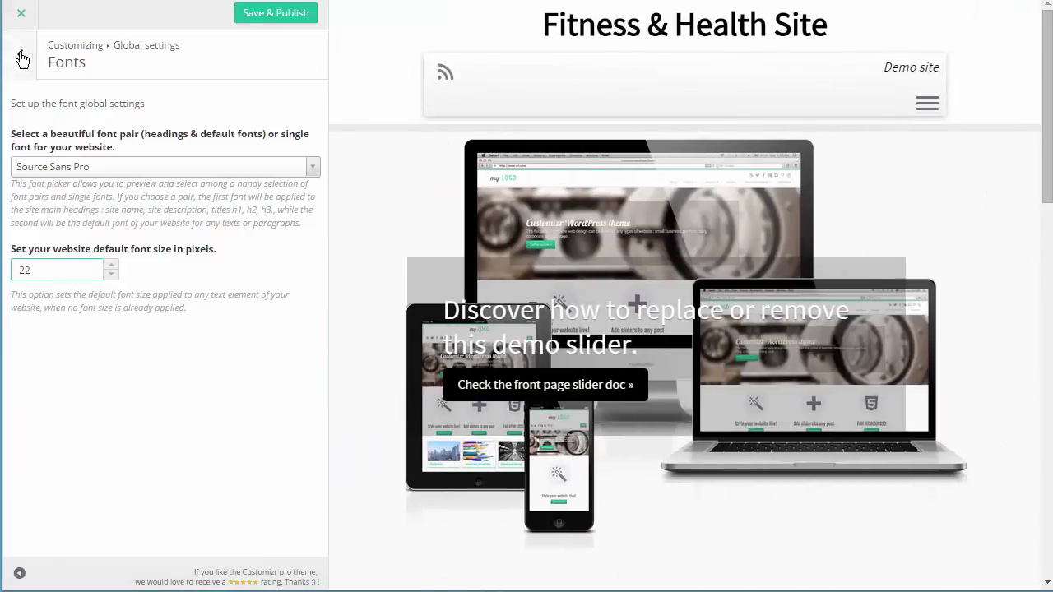
Open the Social links section of the global settings and enter the site's contact e-mail address
left_click(23, 59)
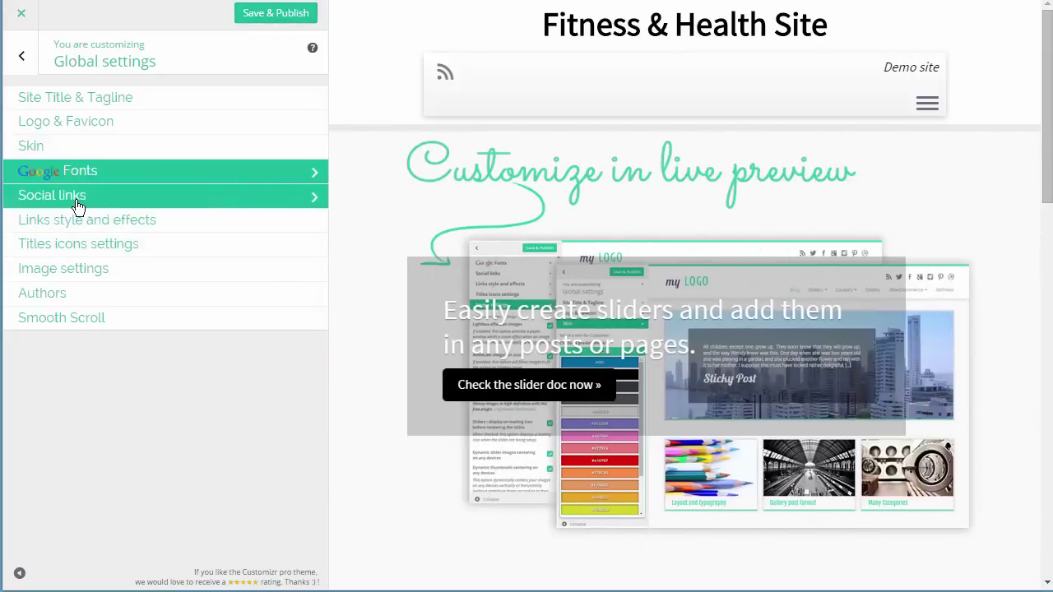
left_click(77, 202)
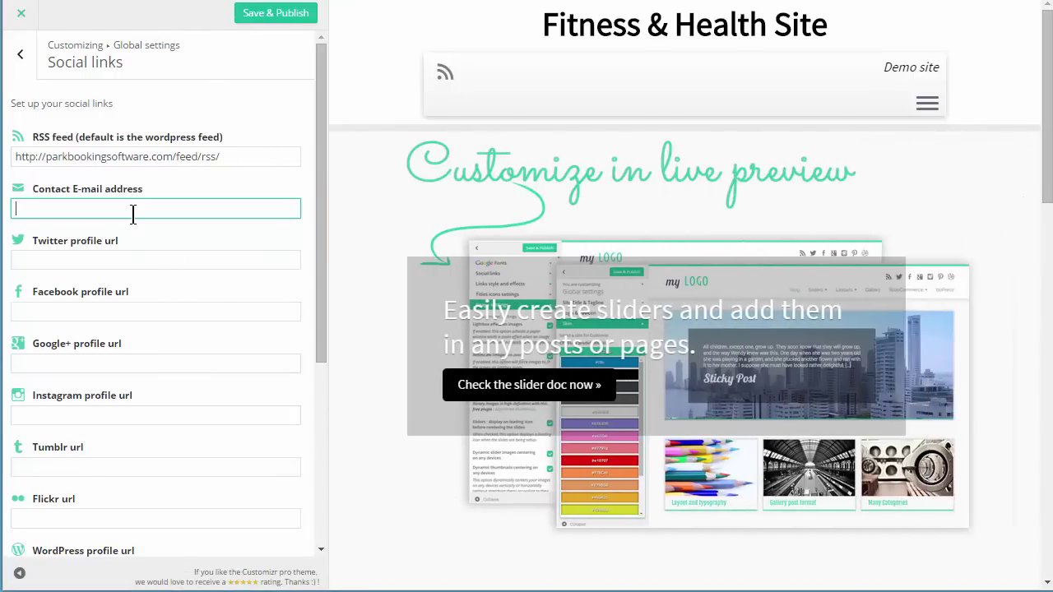
type("webmaster")
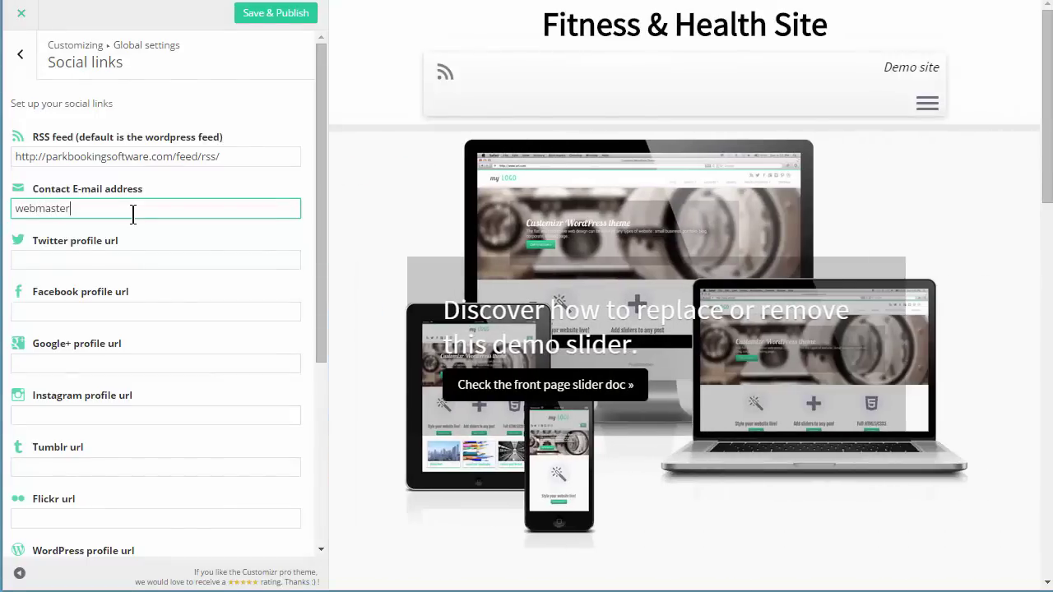
type("@mydomain.com")
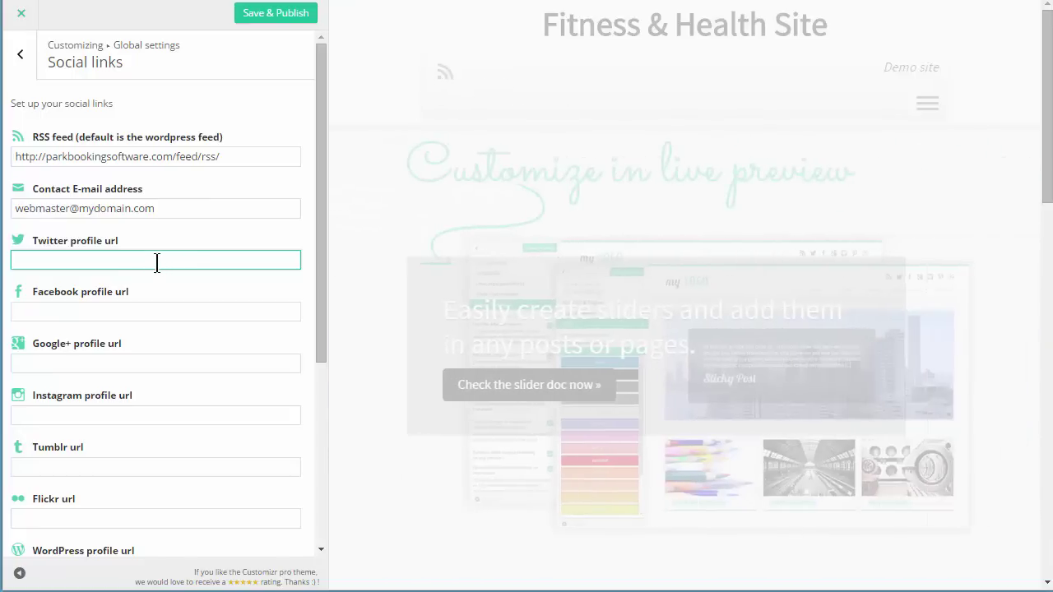
type("ttp://twitter")
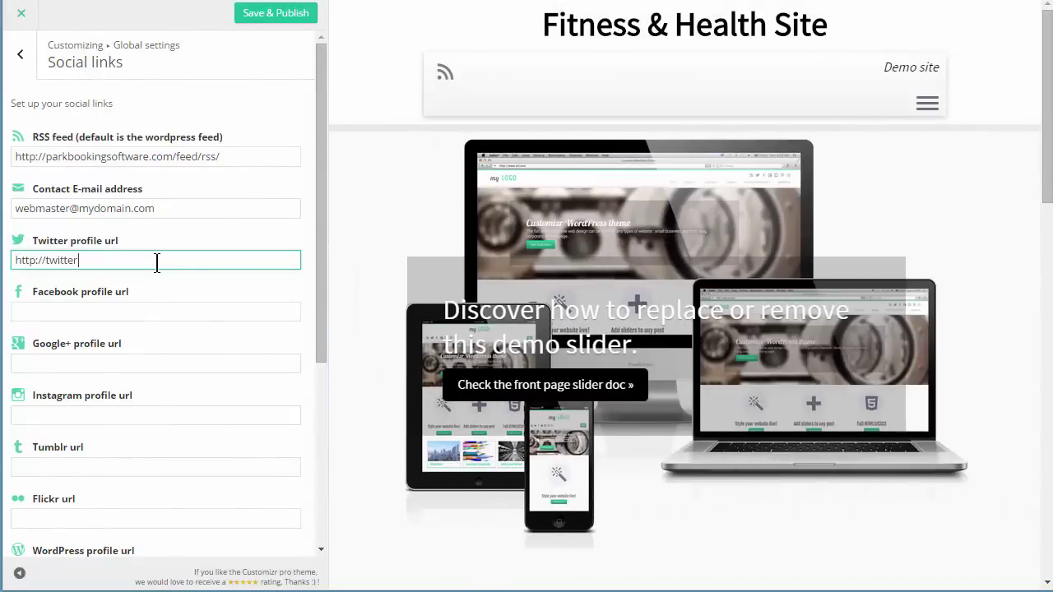
type(".com/")
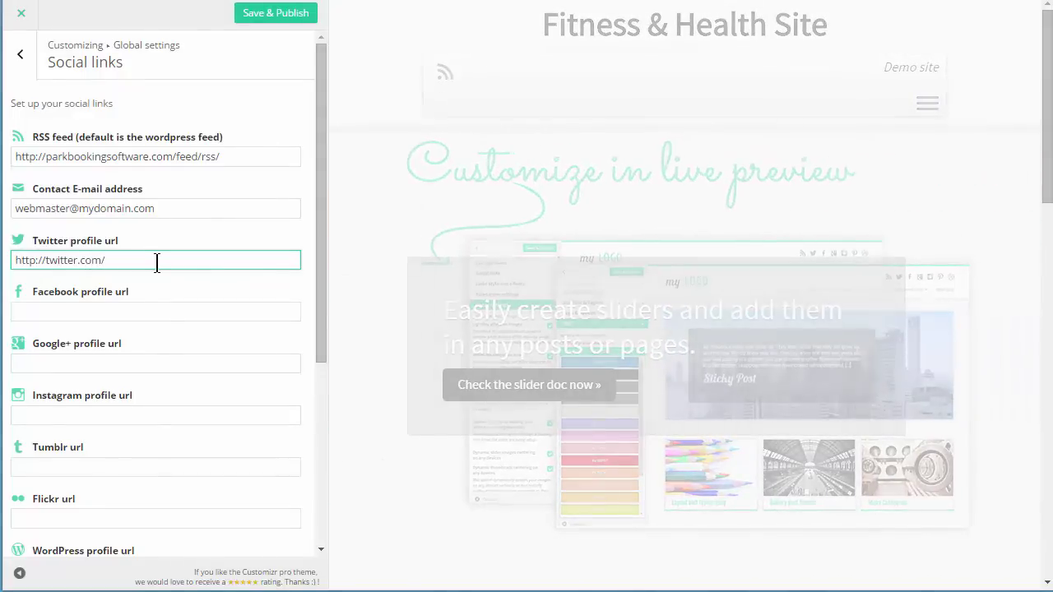
type("myti")
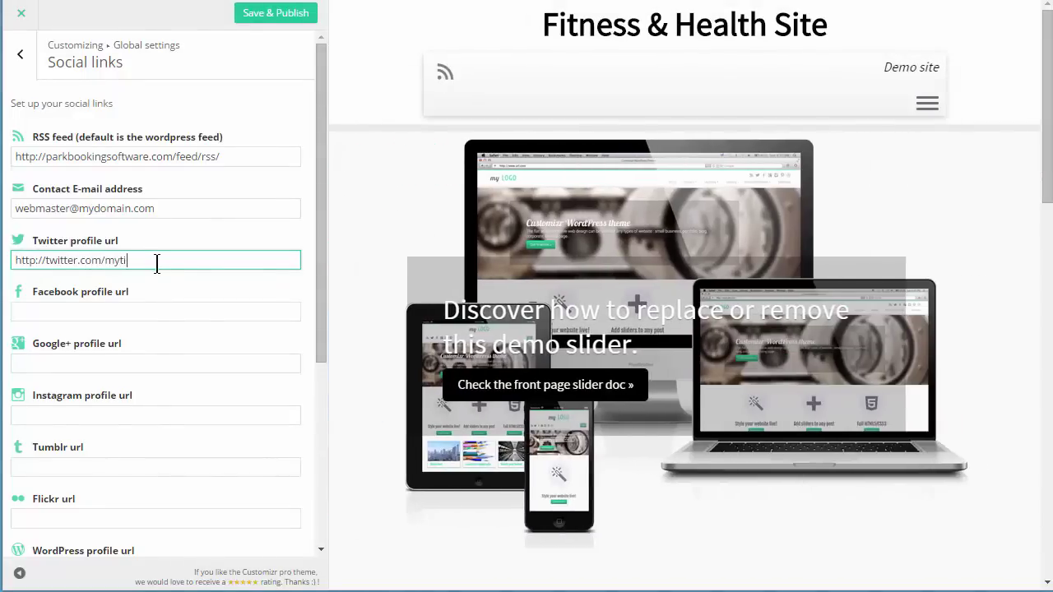
type("t")
key("BackSpace")
key("BackSpace")
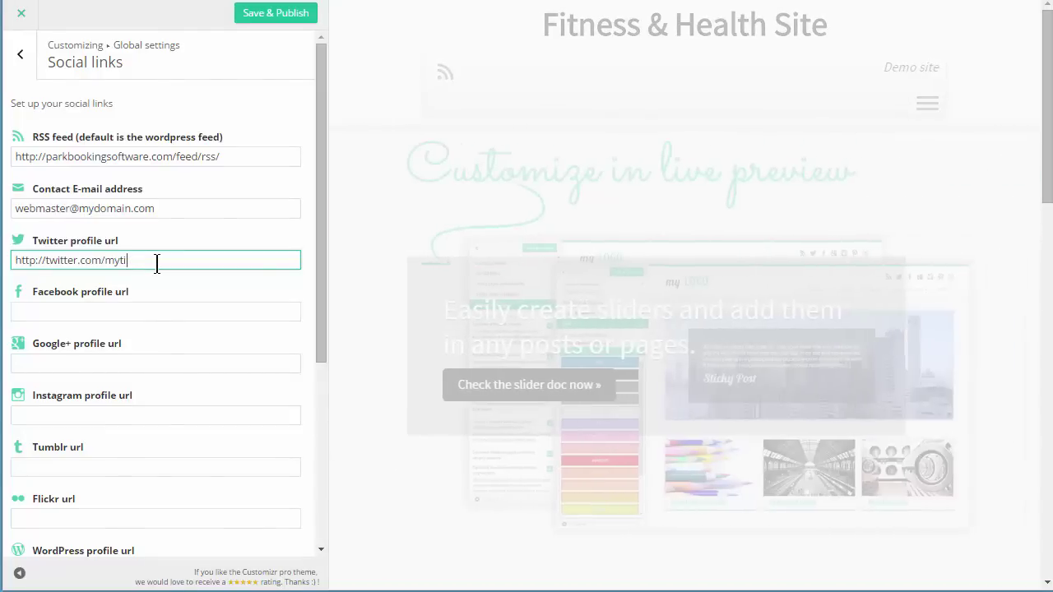
type("wit")
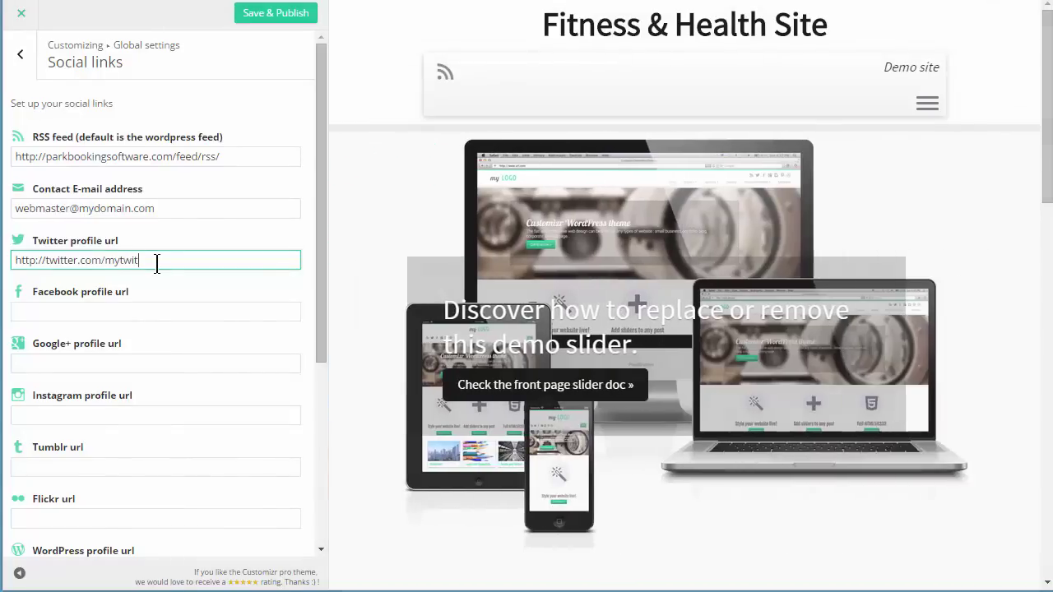
left_click(186, 312)
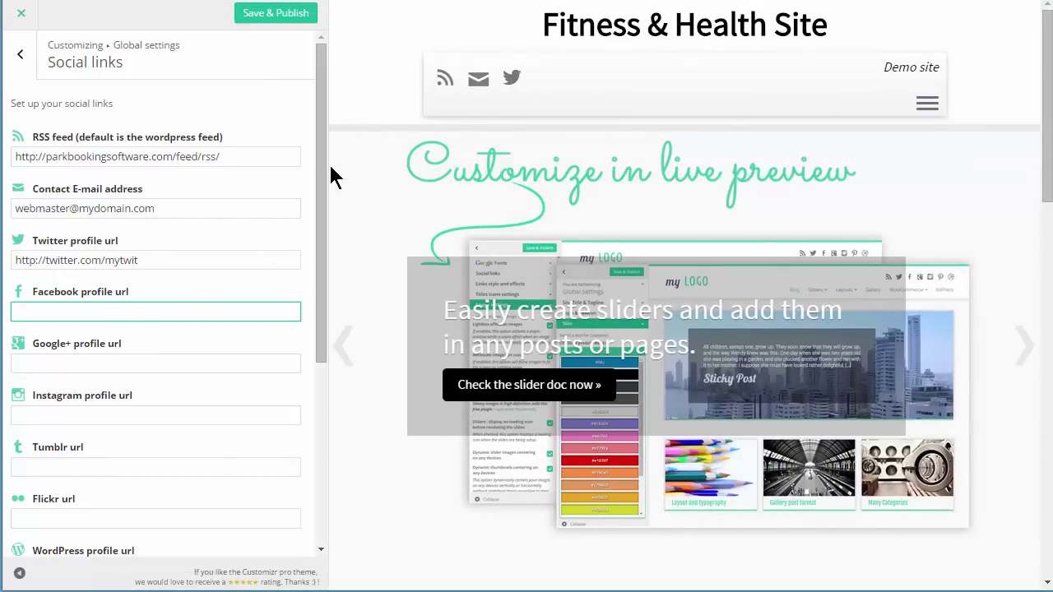
left_click_drag(322, 174, 304, 130)
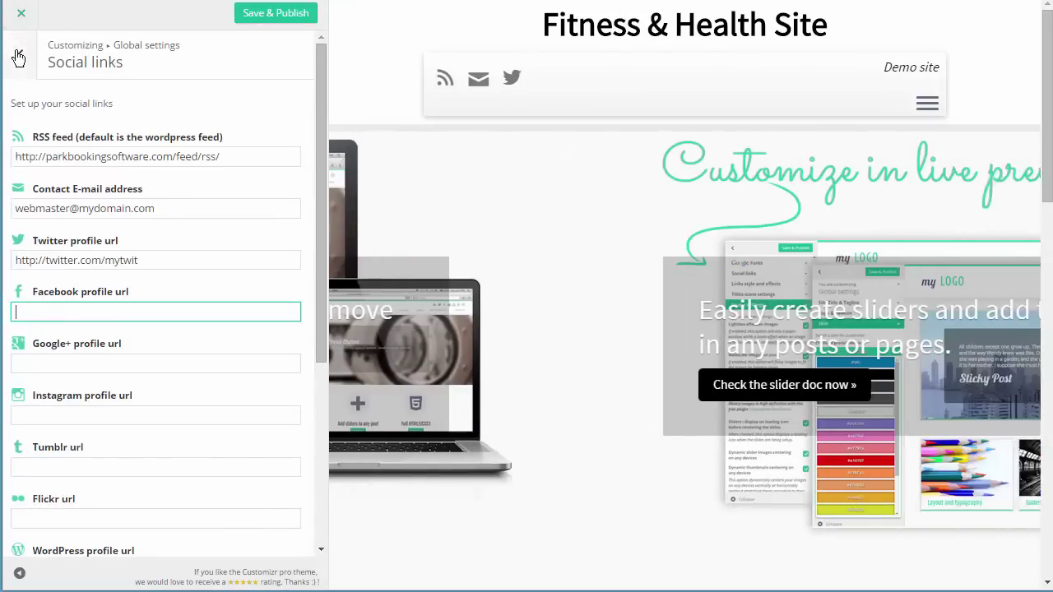
Examine the Links style and effects options in the global settings
left_click(14, 63)
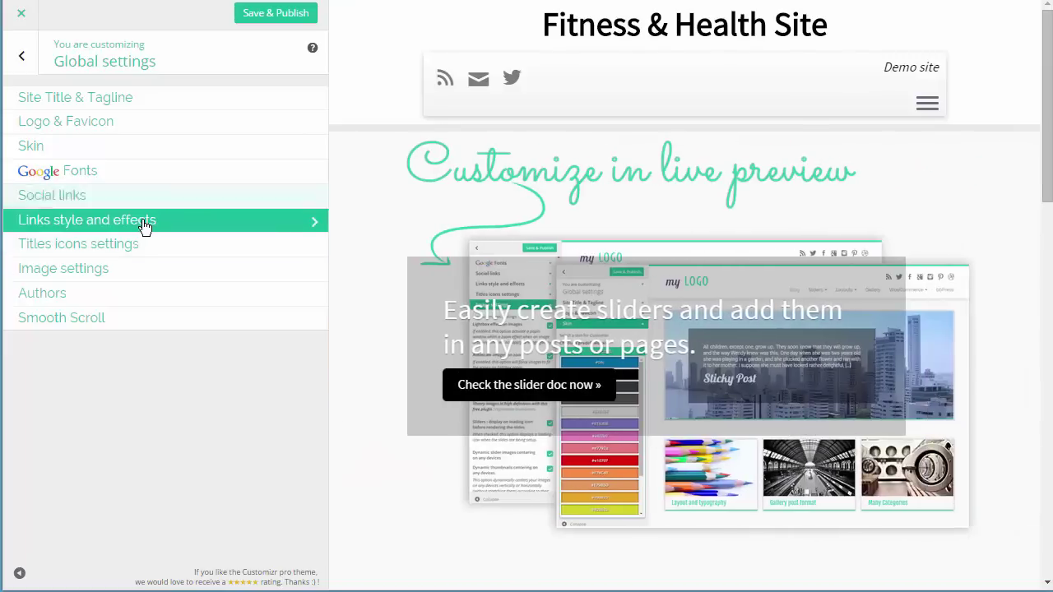
left_click(144, 221)
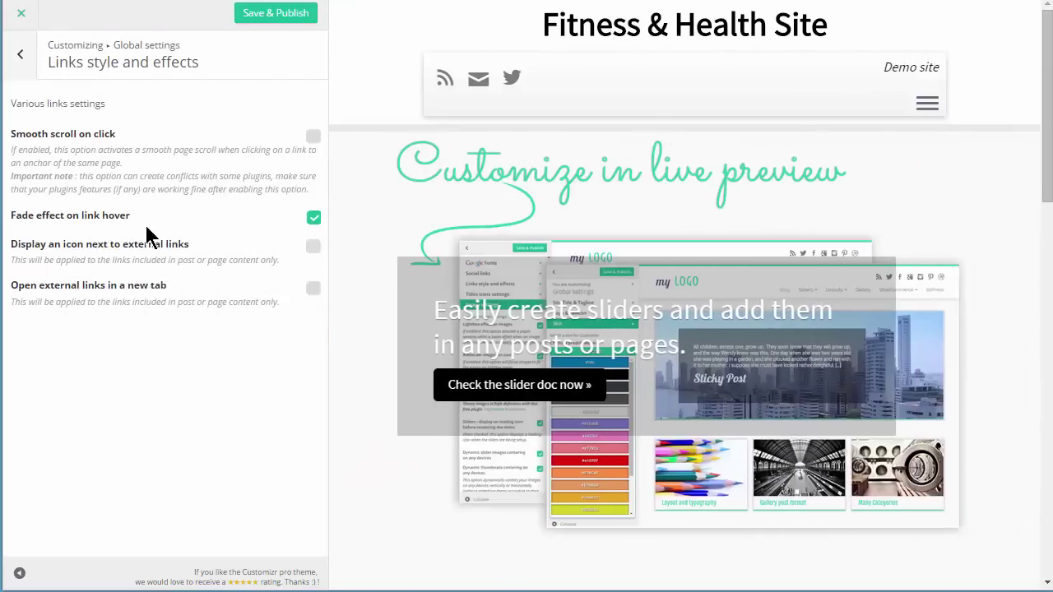
right_click(147, 229)
left_click(70, 394)
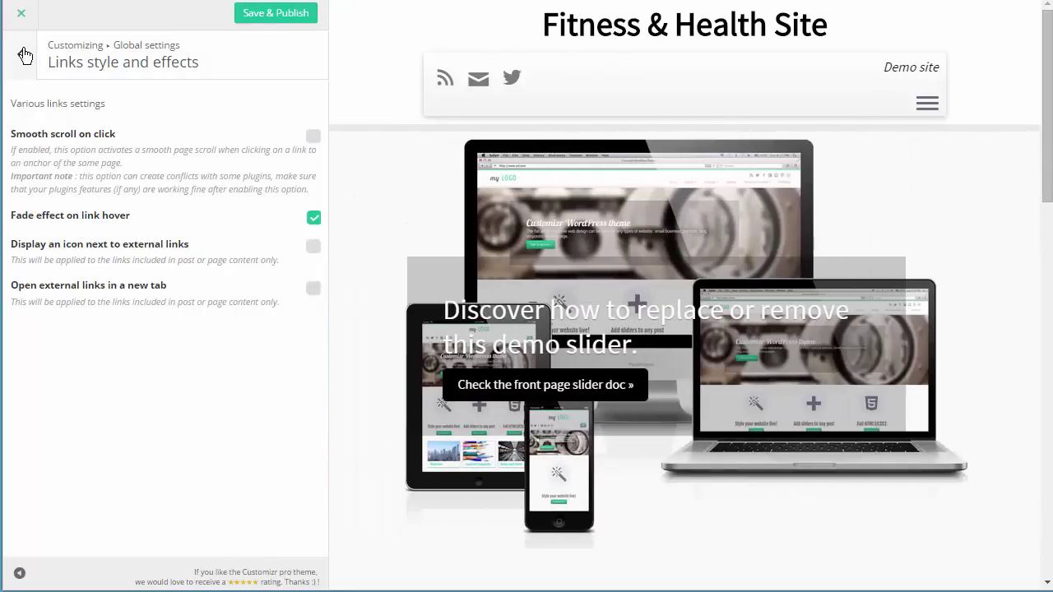
View the Titles icons settings and examine the title of the post "Keys To A Proper Nutrition Plan For Bodybuilders" in the preview
left_click(22, 54)
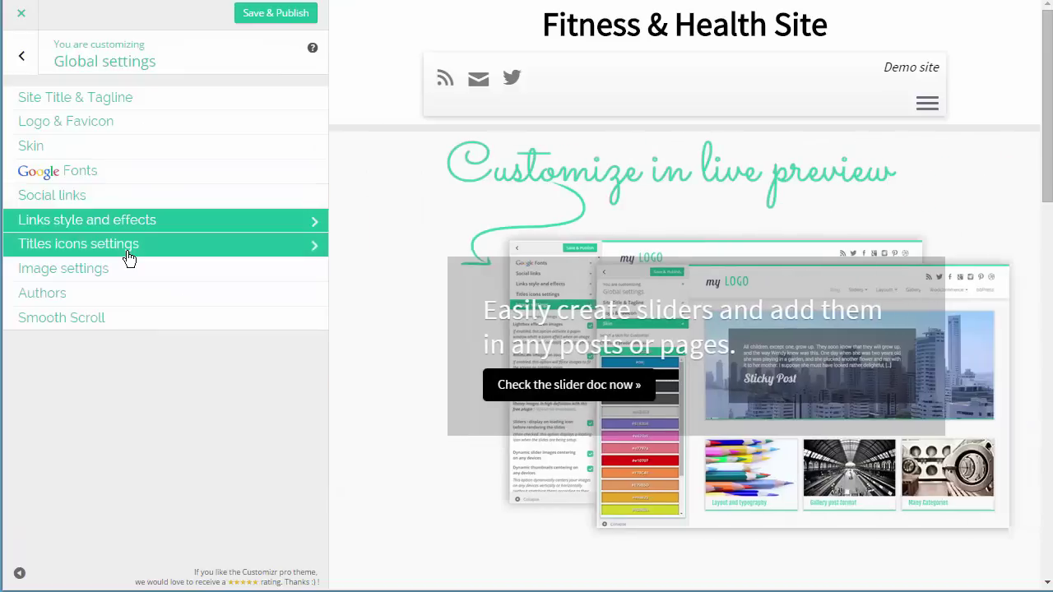
left_click(127, 250)
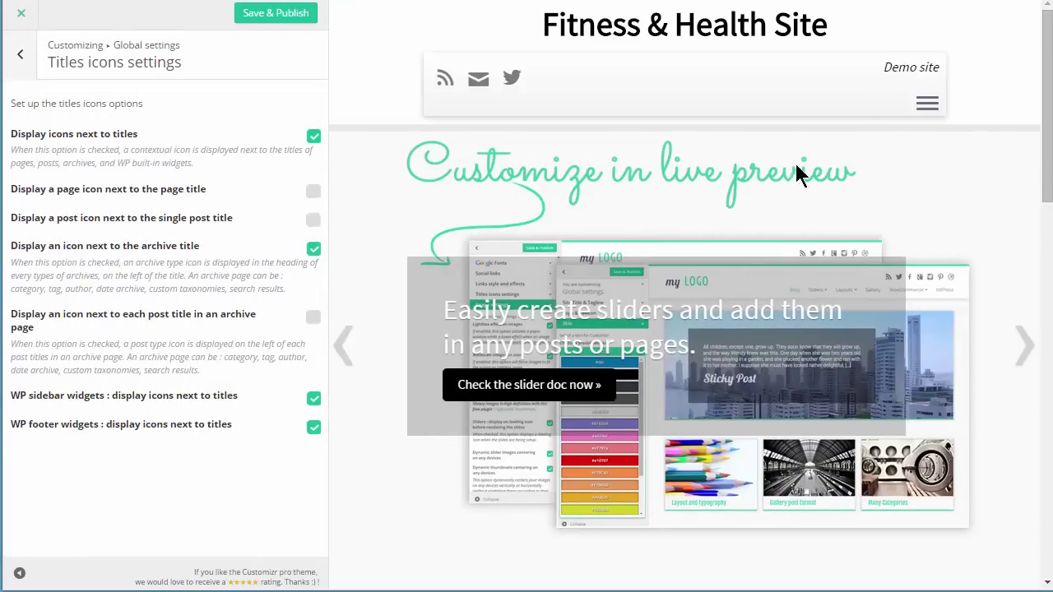
left_click_drag(1047, 99, 1046, 302)
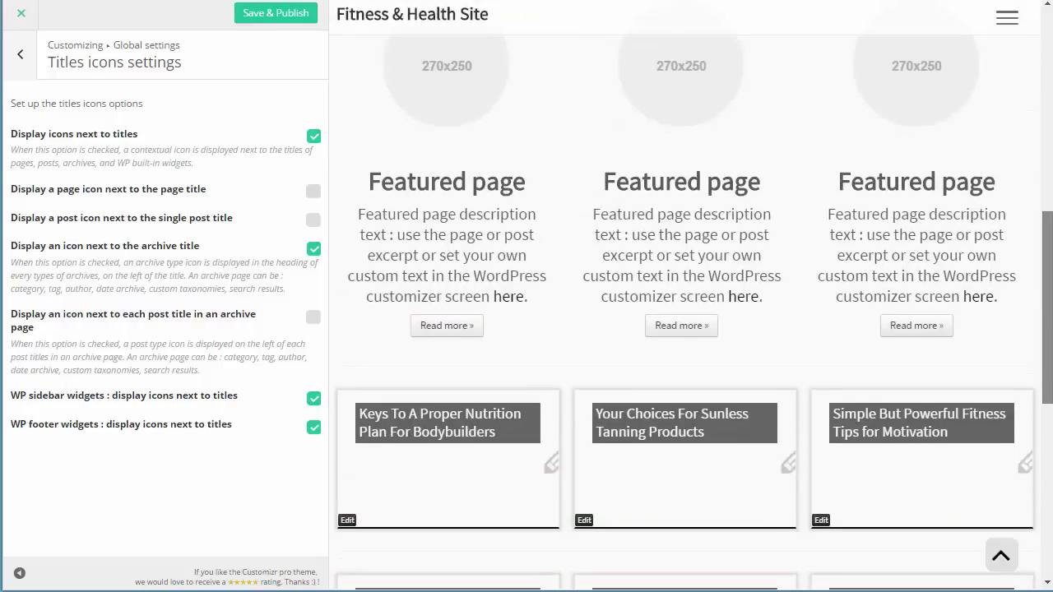
left_click(420, 425)
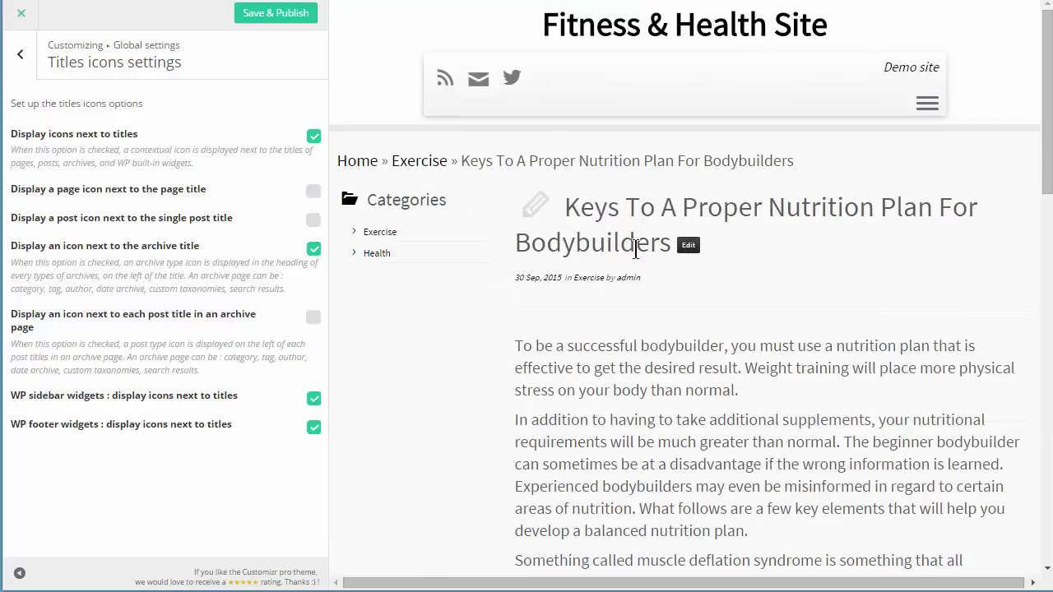
left_click_drag(563, 206, 671, 238)
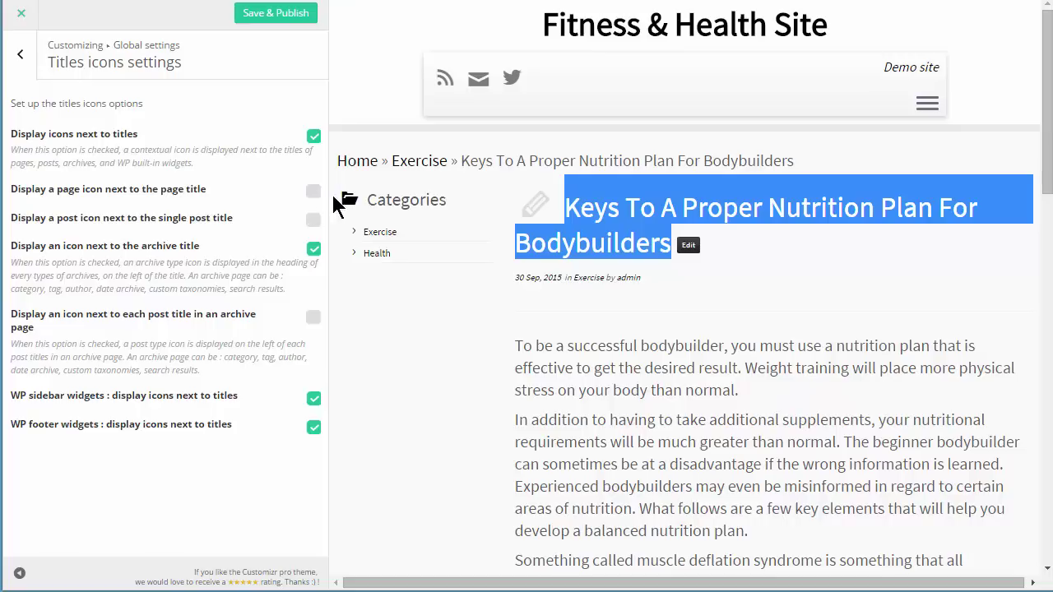
Turn the display of icons next to titles off and back on to compare the effect in the preview
left_click(311, 139)
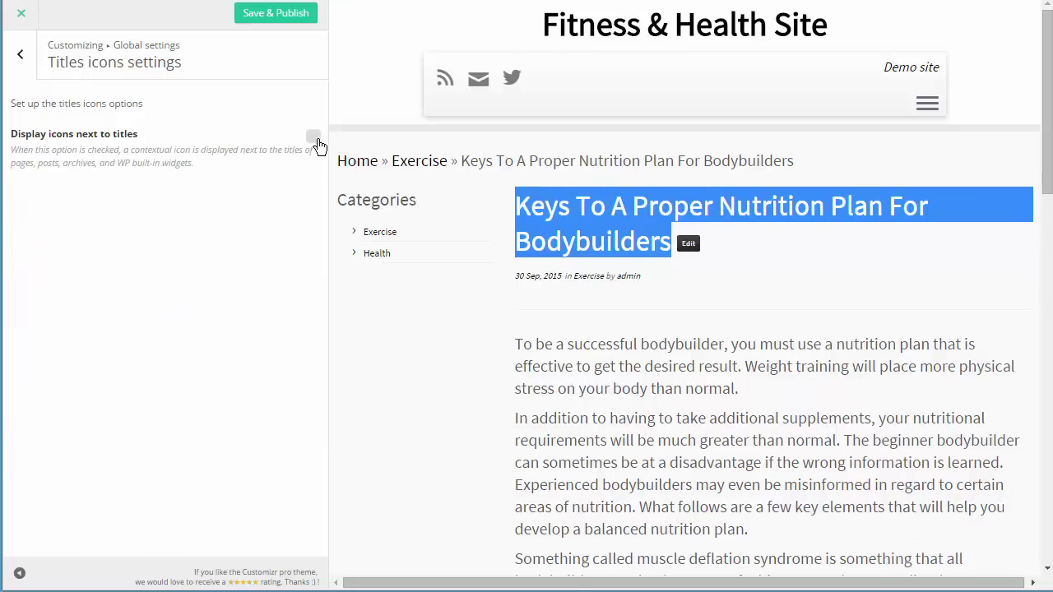
left_click(314, 138)
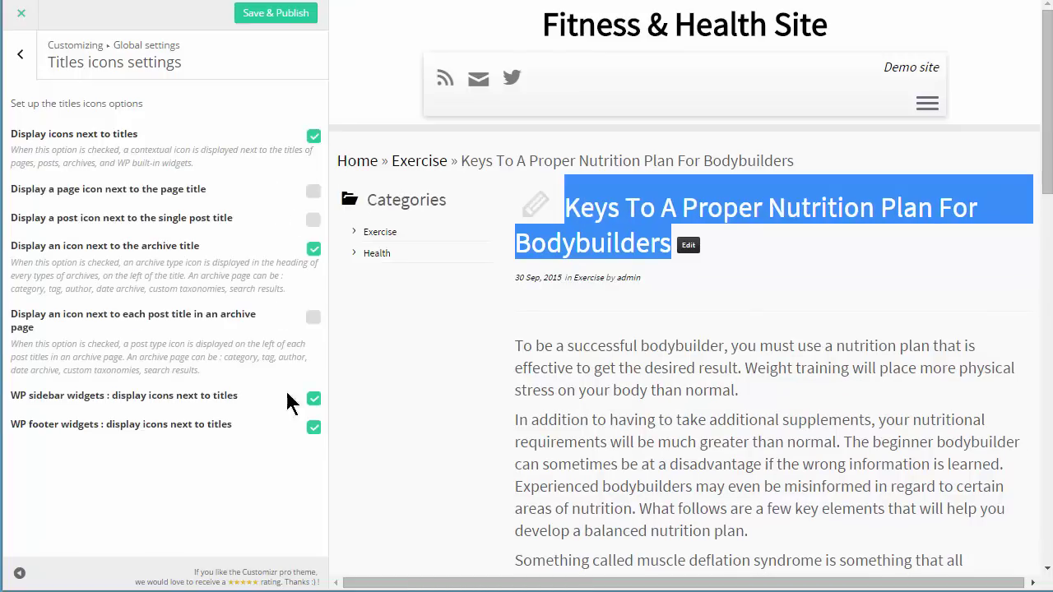
Review the lightbox, Retina and slider options in the Image settings of the global settings
left_click(21, 56)
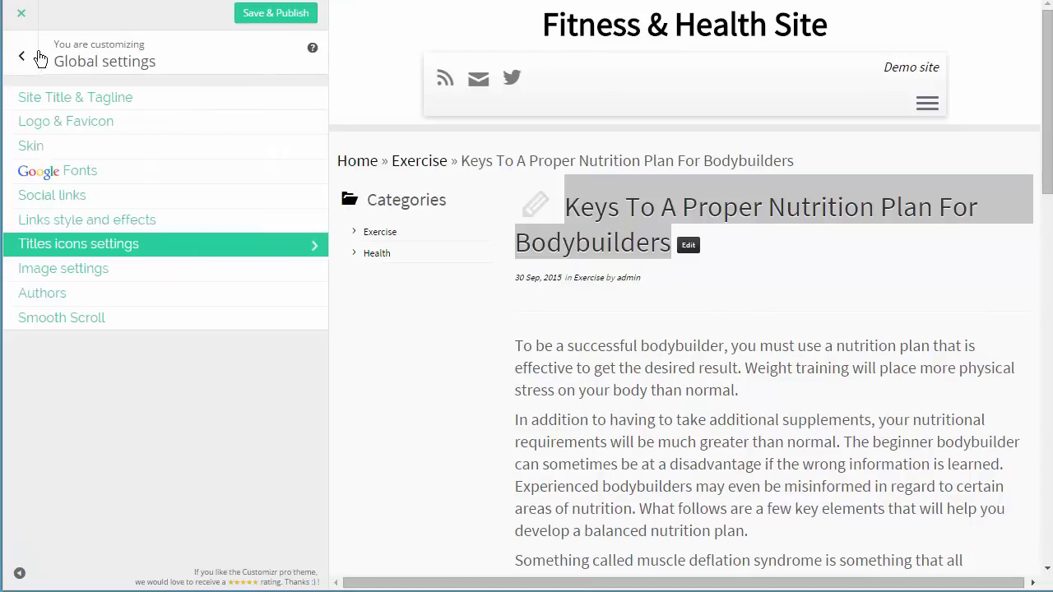
left_click(104, 271)
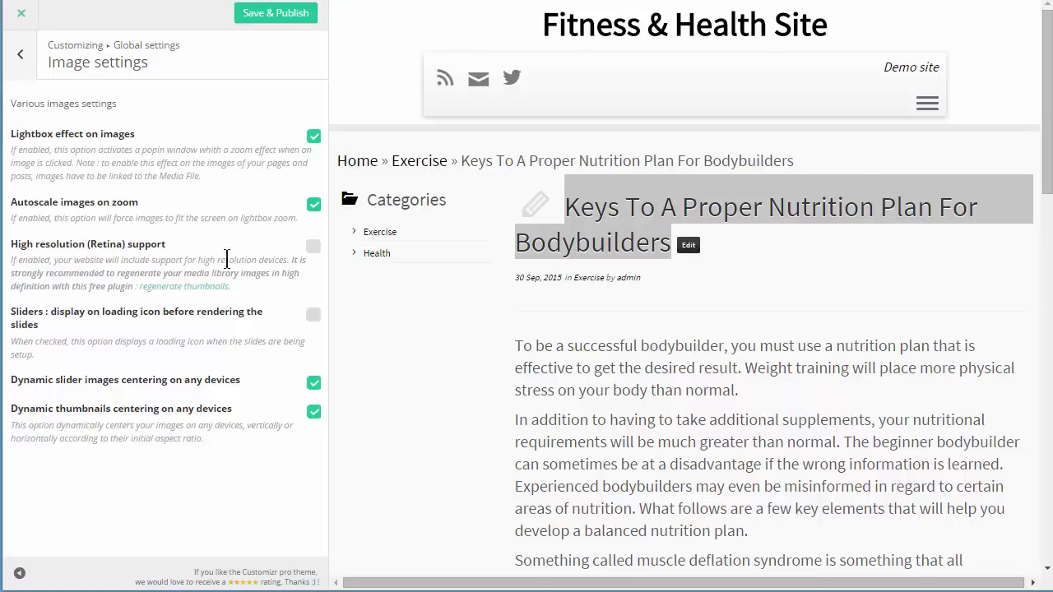
left_click(22, 58)
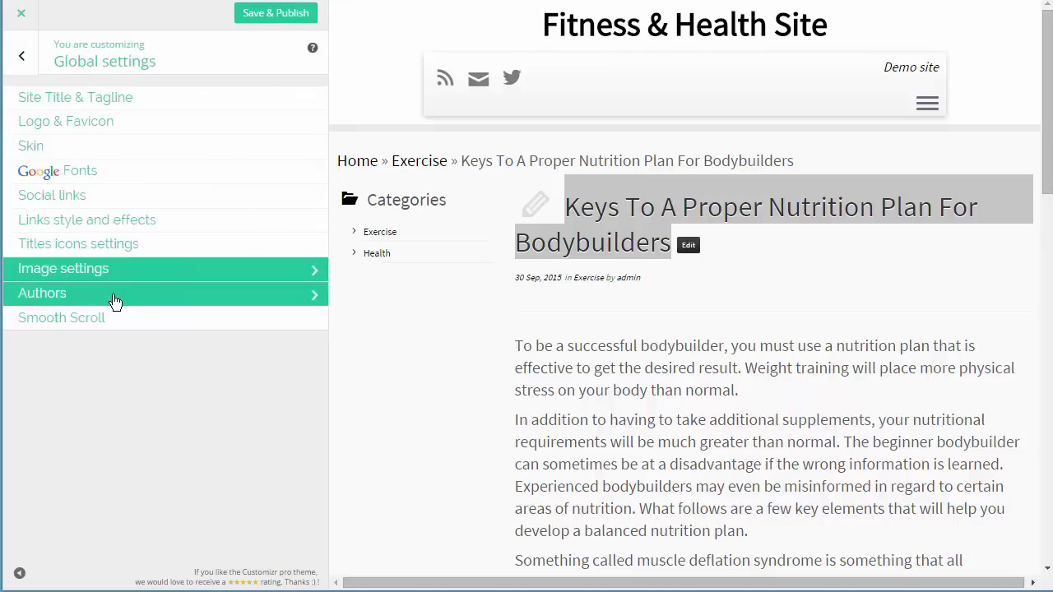
Open the Authors settings and examine an example author box below a post on the ezSEO Newsletter site
left_click(113, 297)
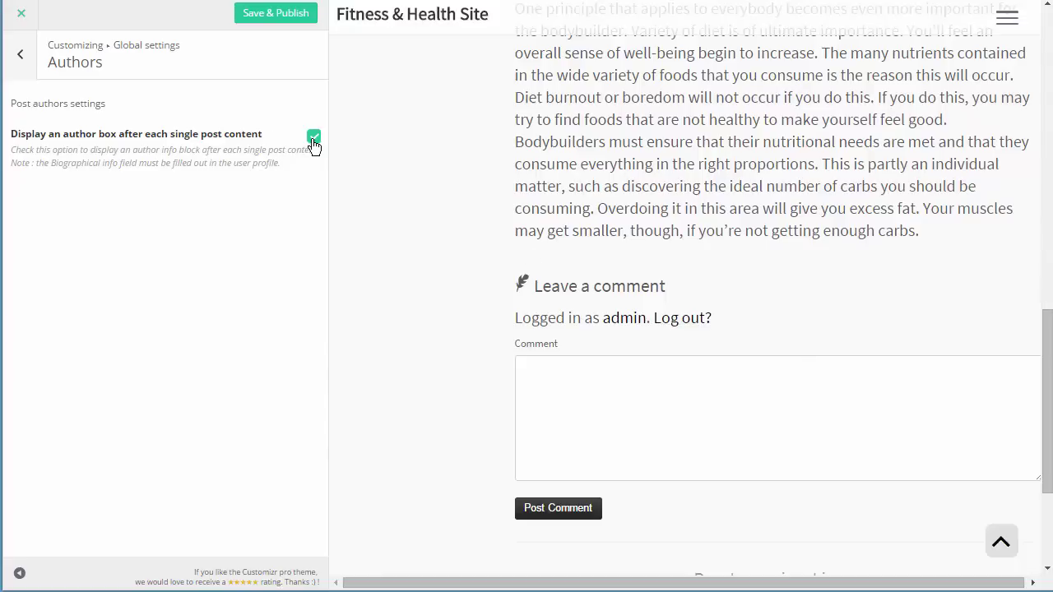
left_click_drag(1051, 385, 1050, 70)
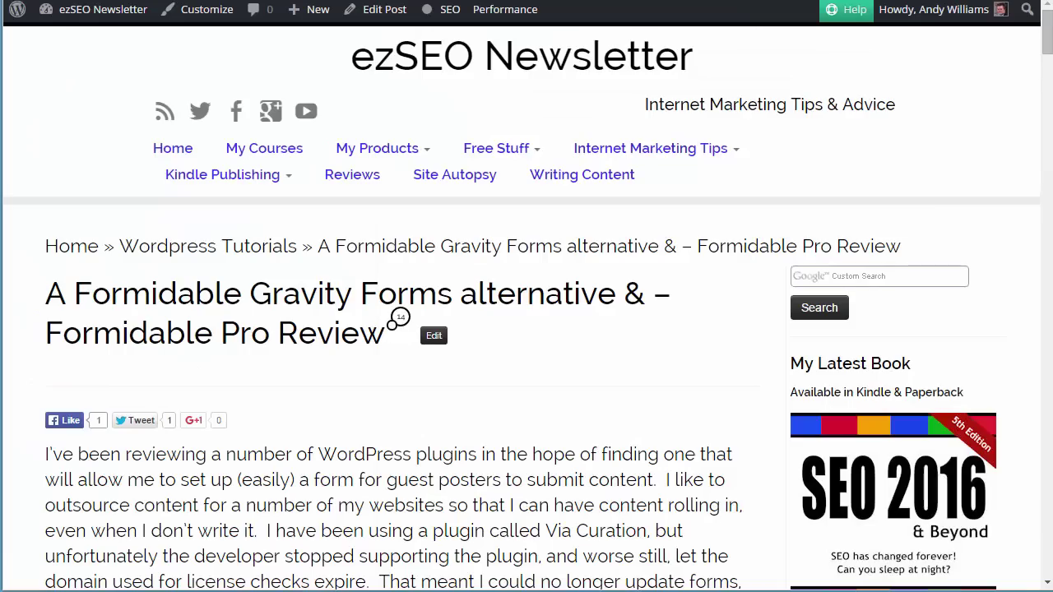
left_click_drag(1047, 45, 1047, 287)
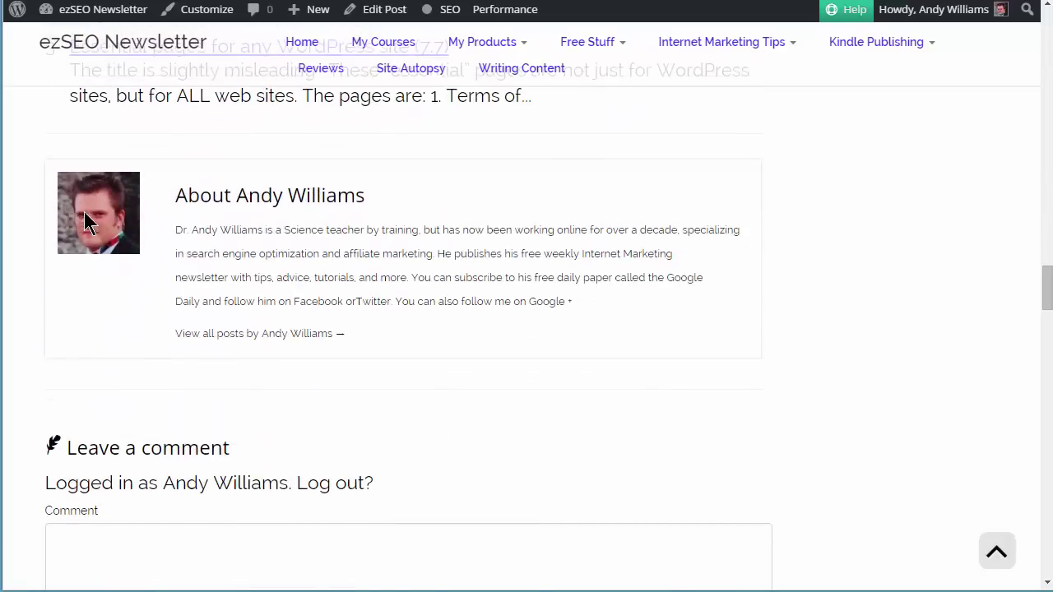
left_click_drag(175, 231, 445, 278)
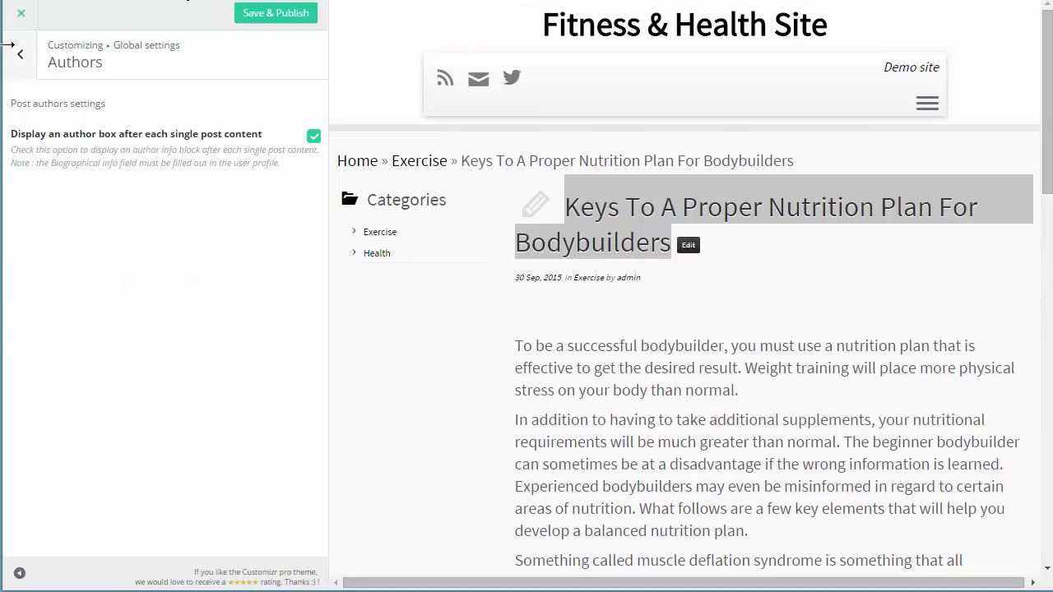
Leave the global settings, open the Font Customizer, and look over the home page preview down to the featured pages
left_click(21, 56)
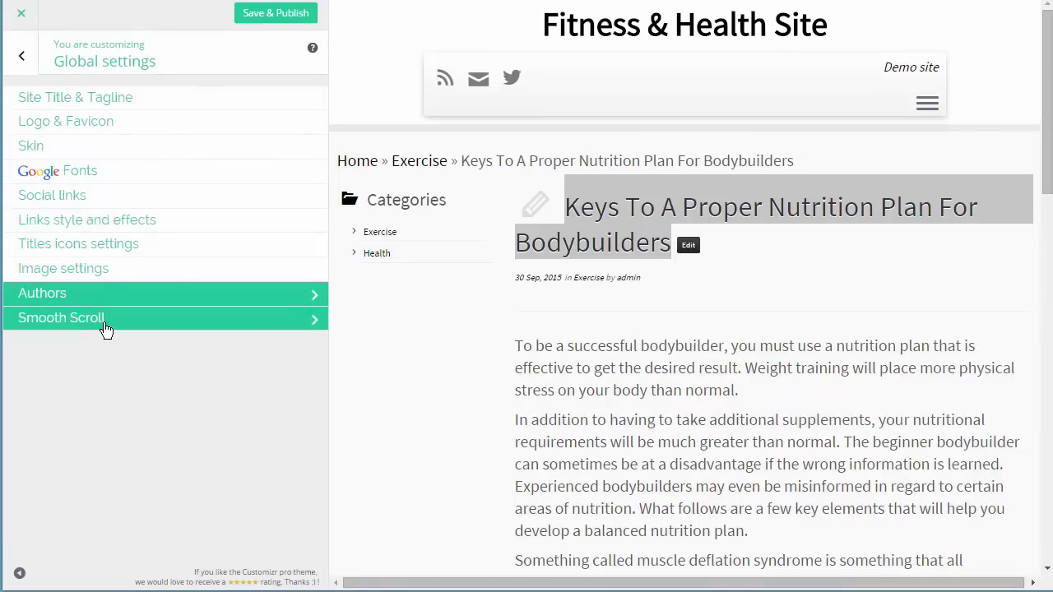
left_click(21, 56)
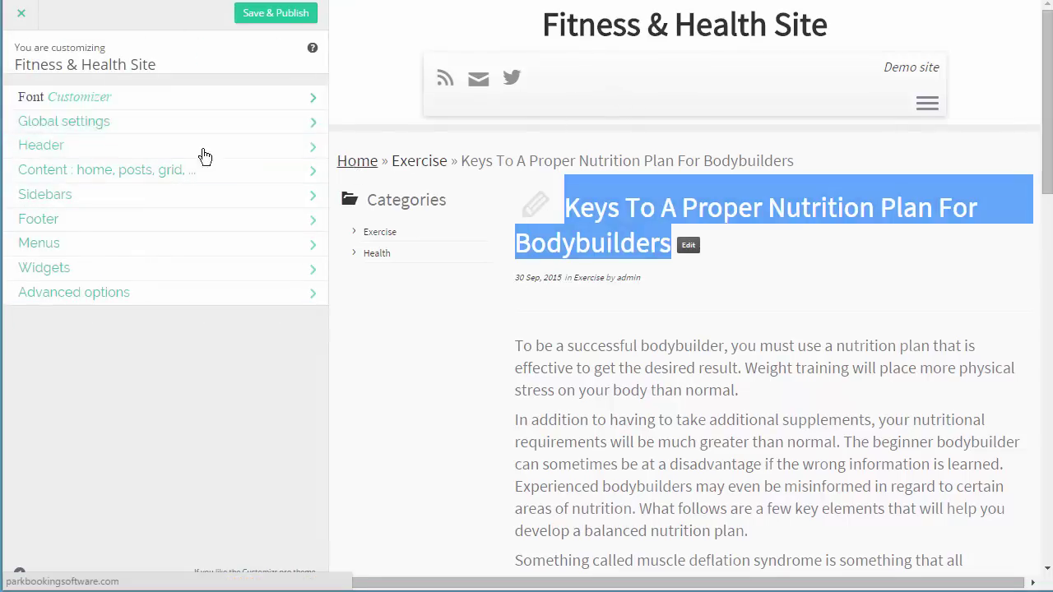
left_click(228, 107)
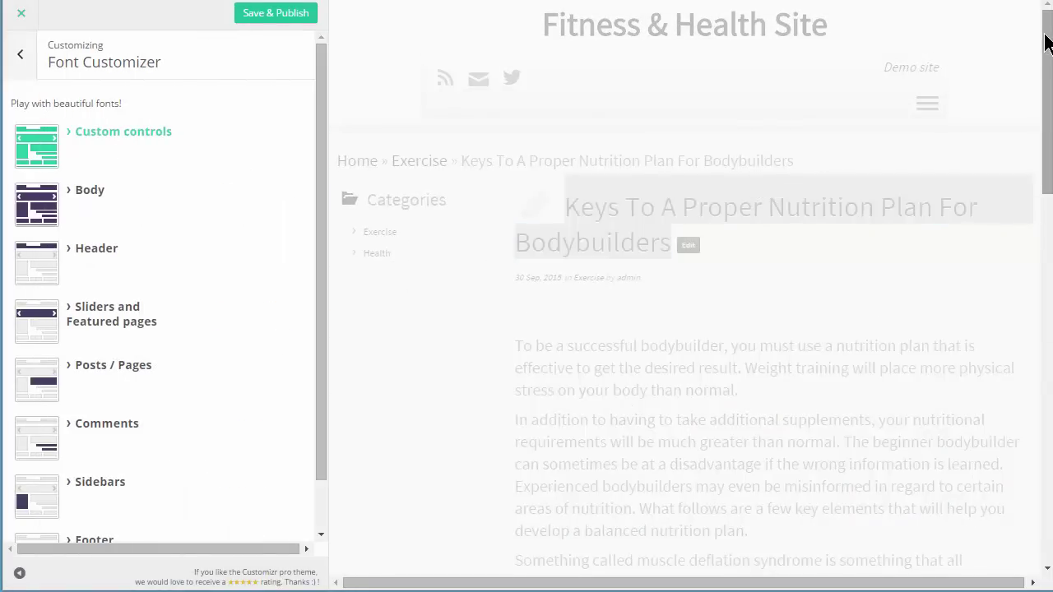
left_click_drag(1048, 52, 1048, 411)
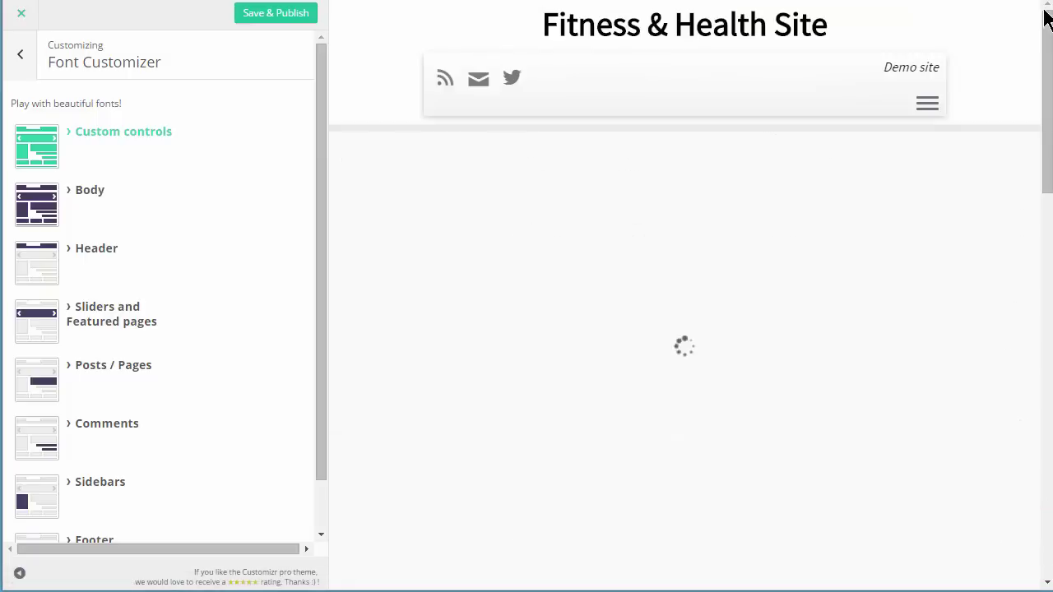
mouse_move(1048, 50)
left_mouse_down()
mouse_move(1048, 354)
mouse_move(1041, 33)
left_mouse_up()
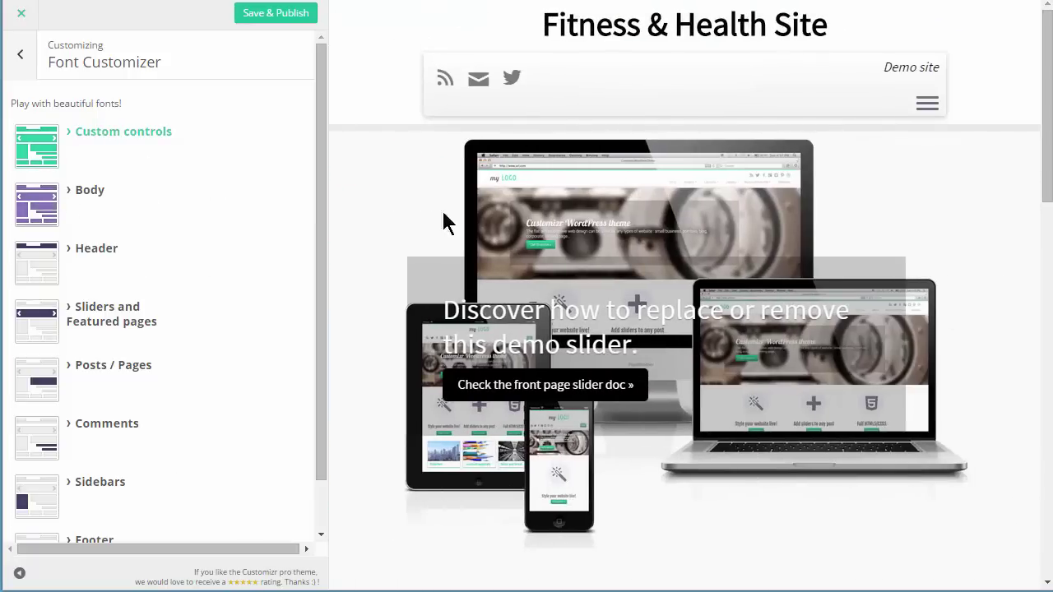
left_click_drag(1048, 88, 1047, 274)
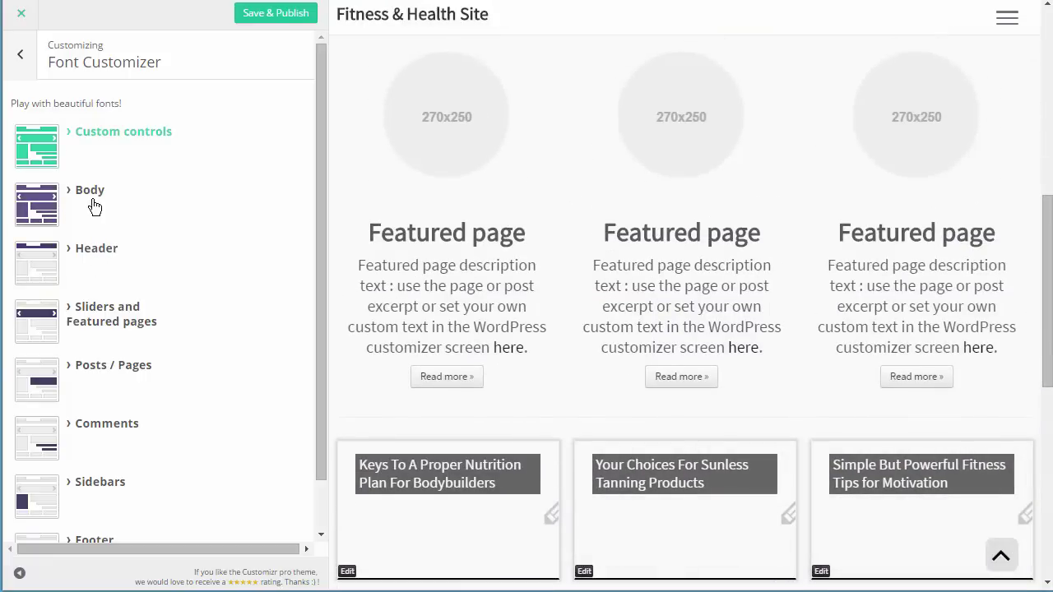
Look at the Body font group and the form for adding a new custom control, and dismiss the form without adding one
left_click(94, 210)
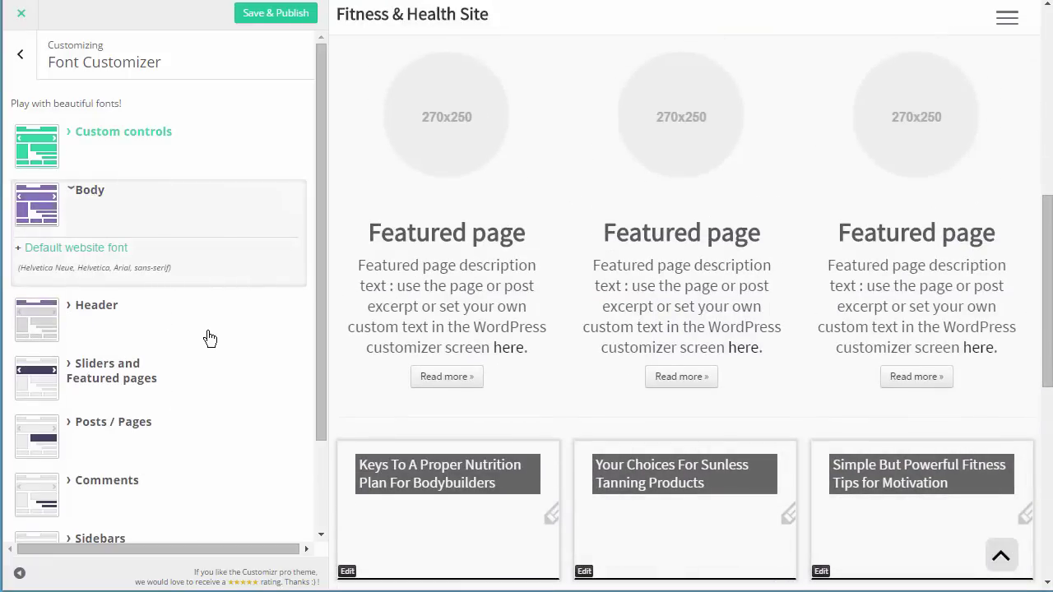
left_click(109, 134)
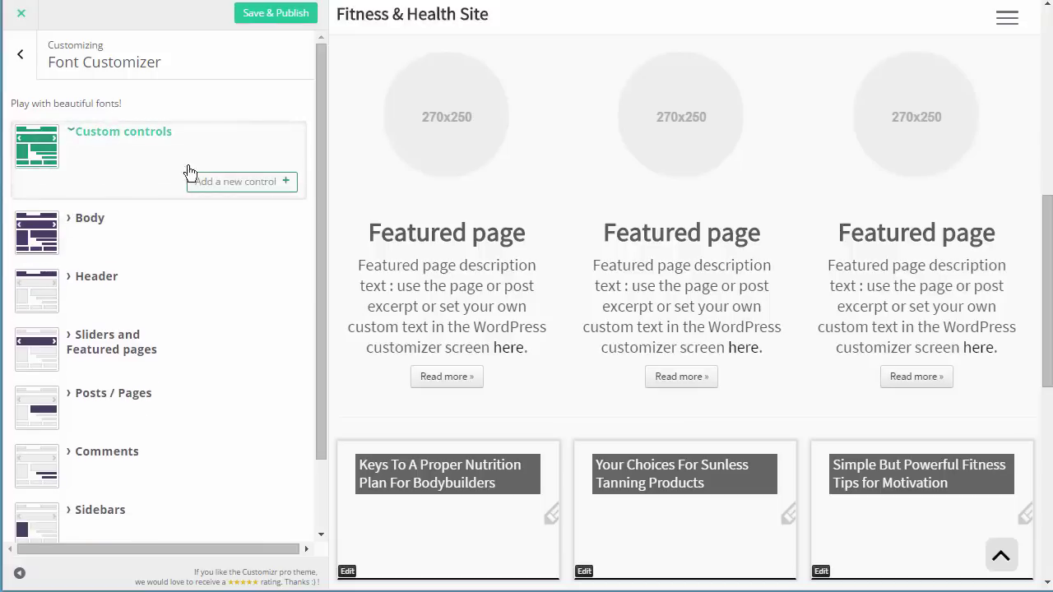
left_click(228, 183)
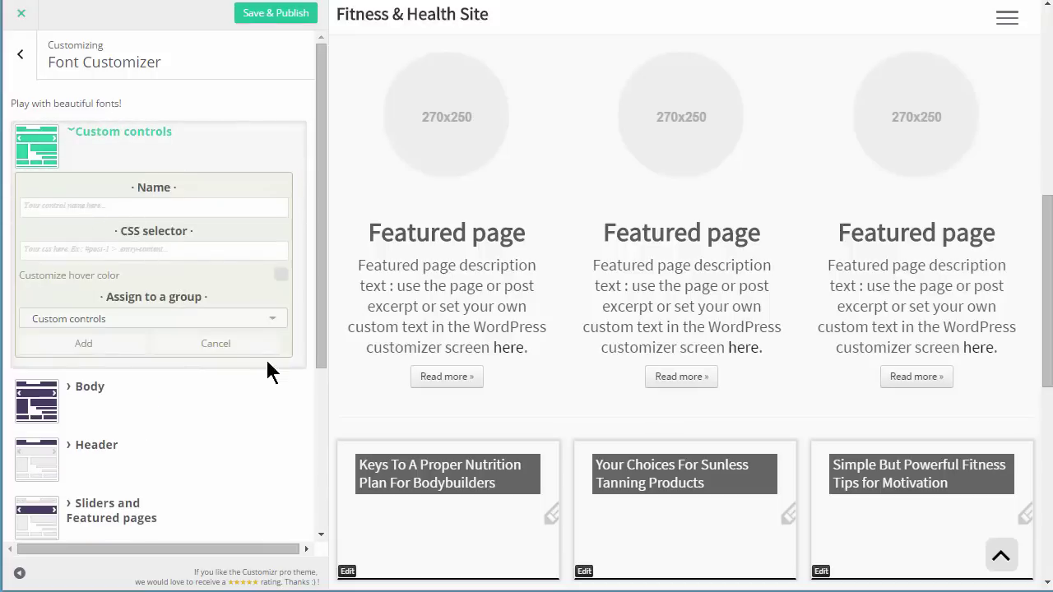
left_click(181, 347)
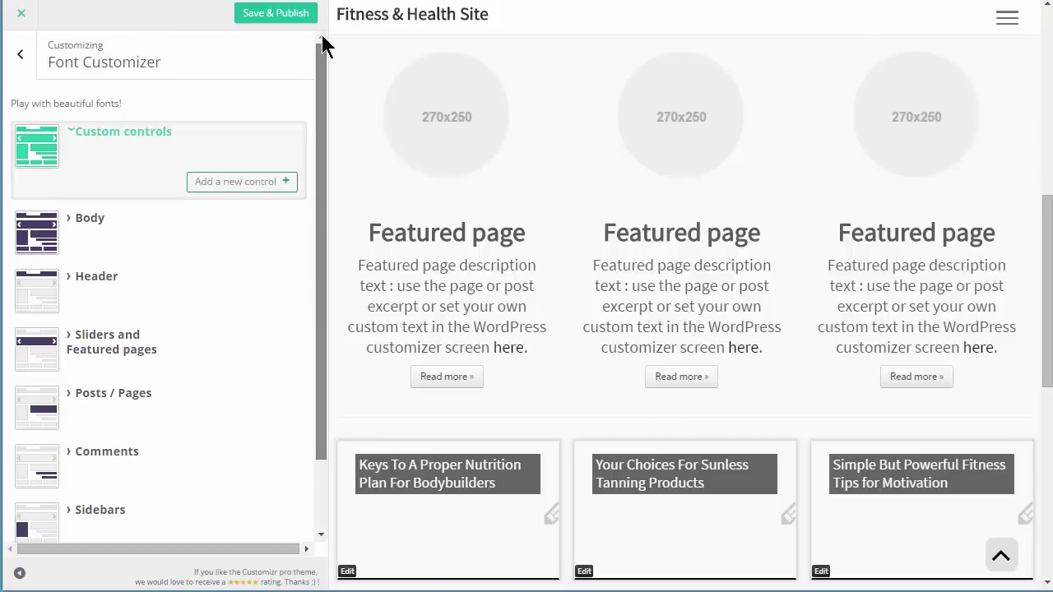
Set the font family of the Body group's default website font to Raleway regular
left_click(87, 226)
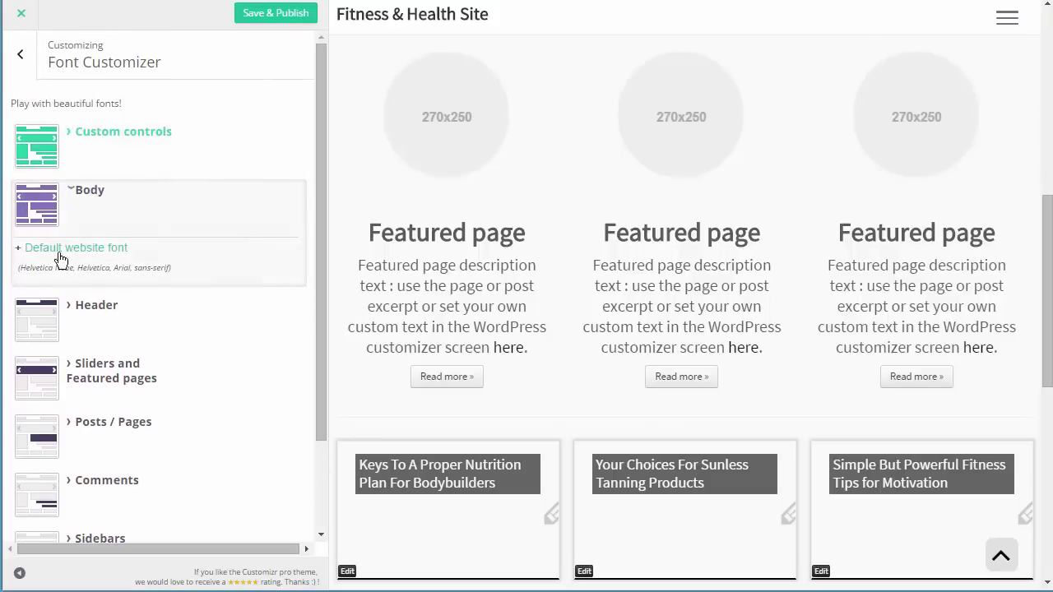
left_click(60, 250)
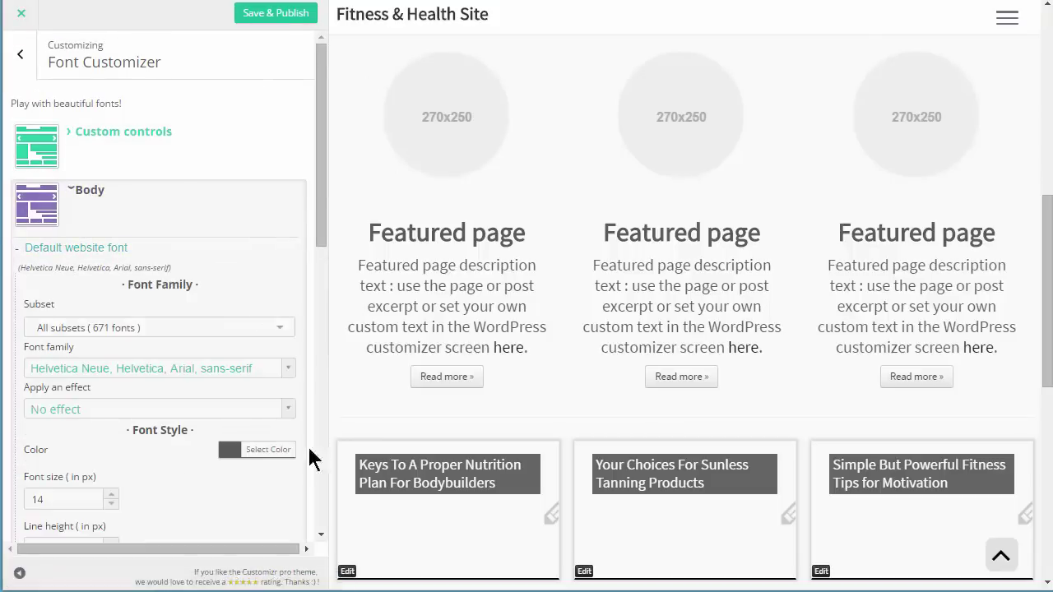
left_click(290, 368)
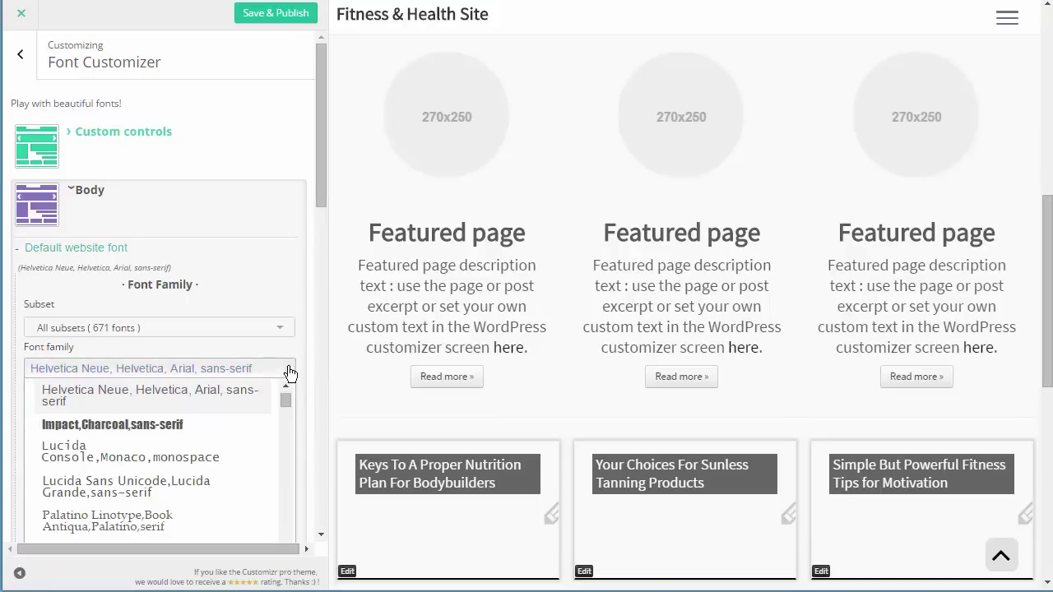
left_click_drag(322, 153, 321, 228)
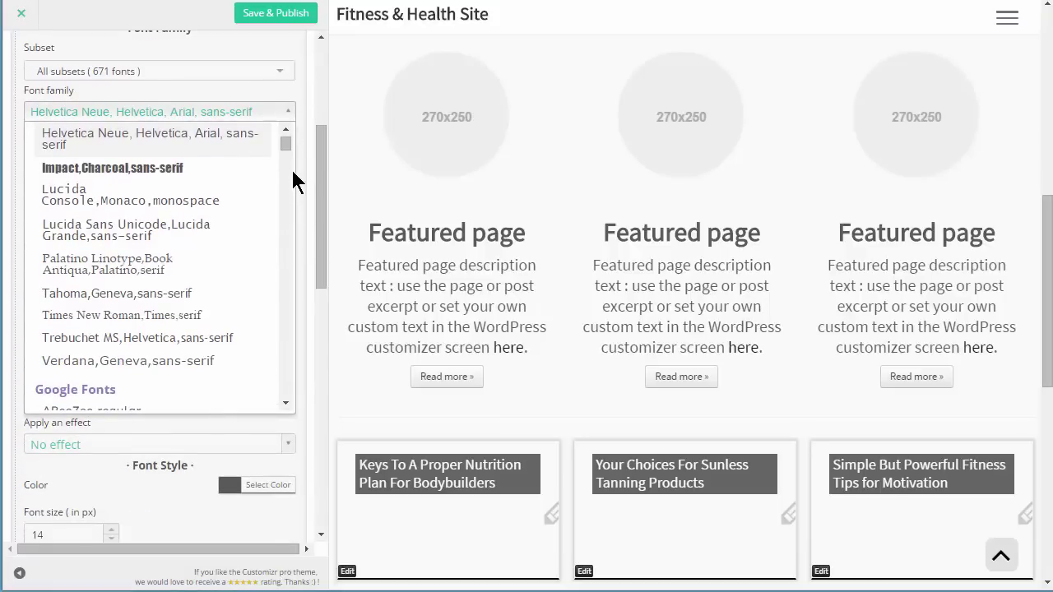
left_click_drag(286, 147, 278, 337)
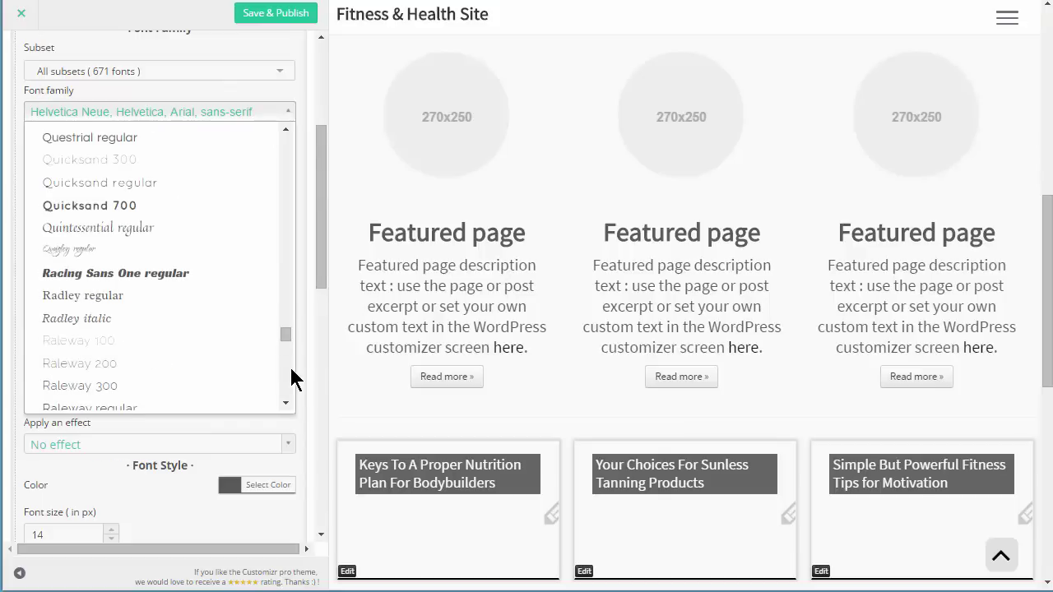
scroll(212, 384, "down", 3)
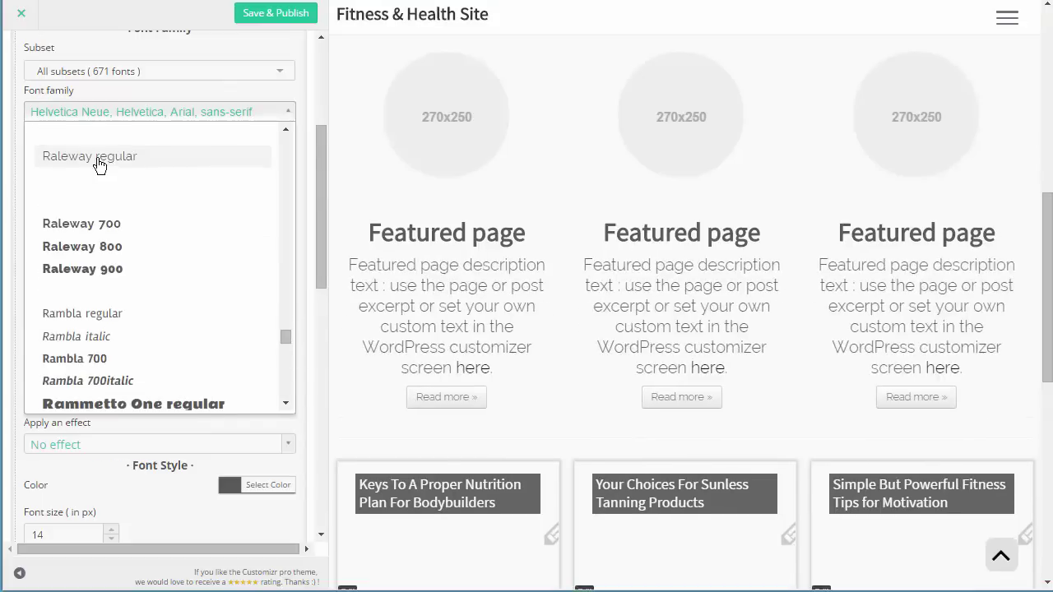
left_click(100, 161)
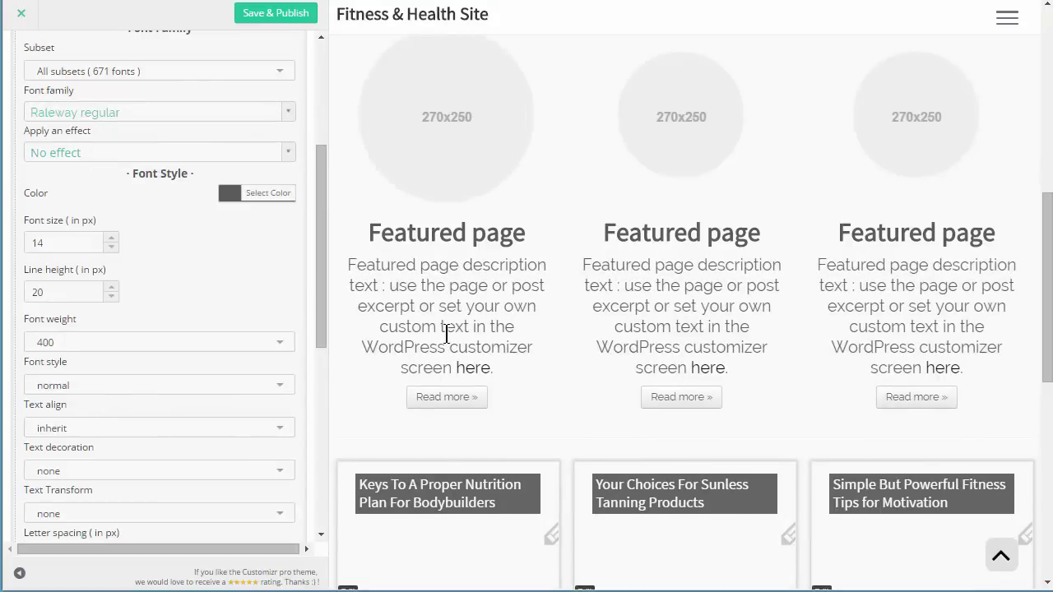
Change the default website font's color to the near-black shade #0C0003
left_click_drag(503, 285, 426, 286)
left_click(236, 198)
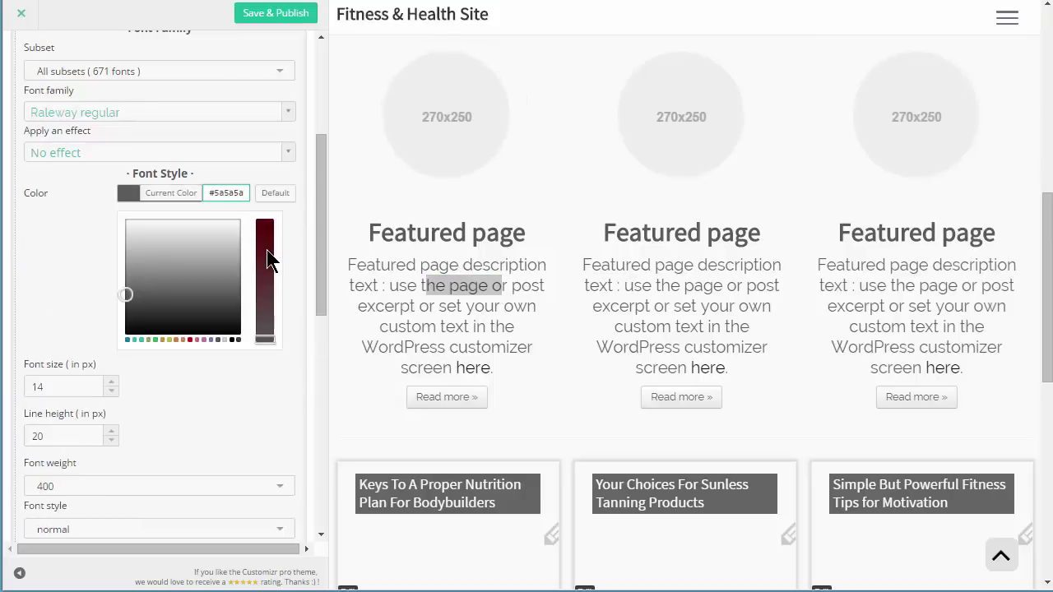
left_click(265, 223)
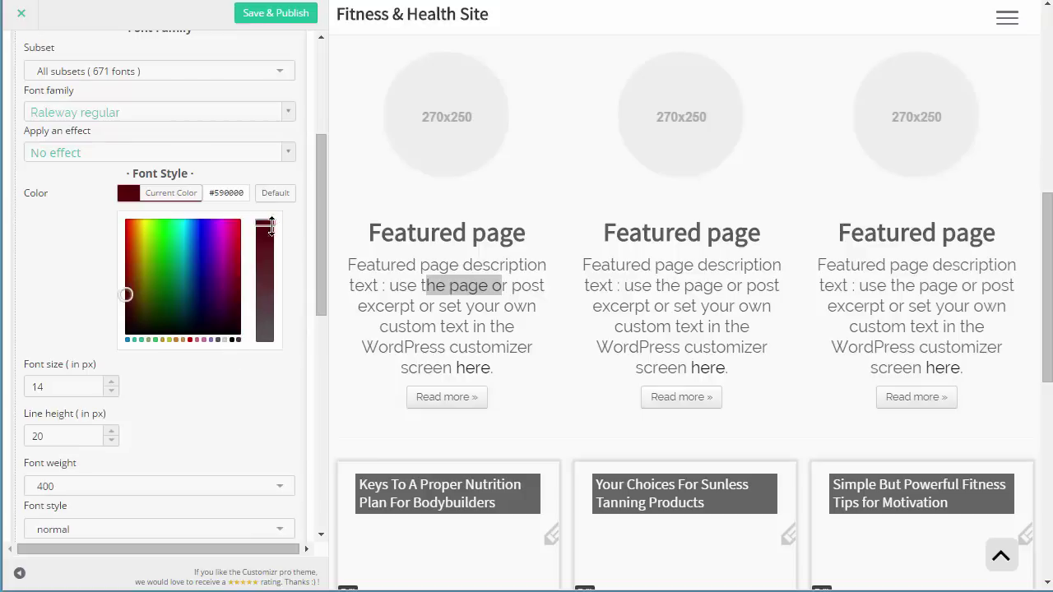
left_click(237, 330)
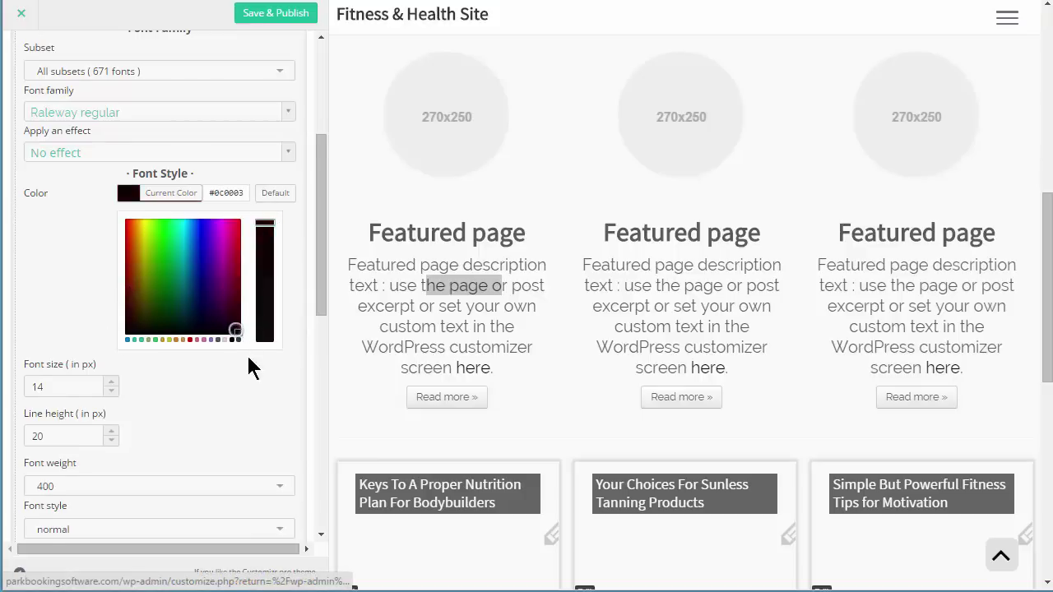
left_click(247, 355)
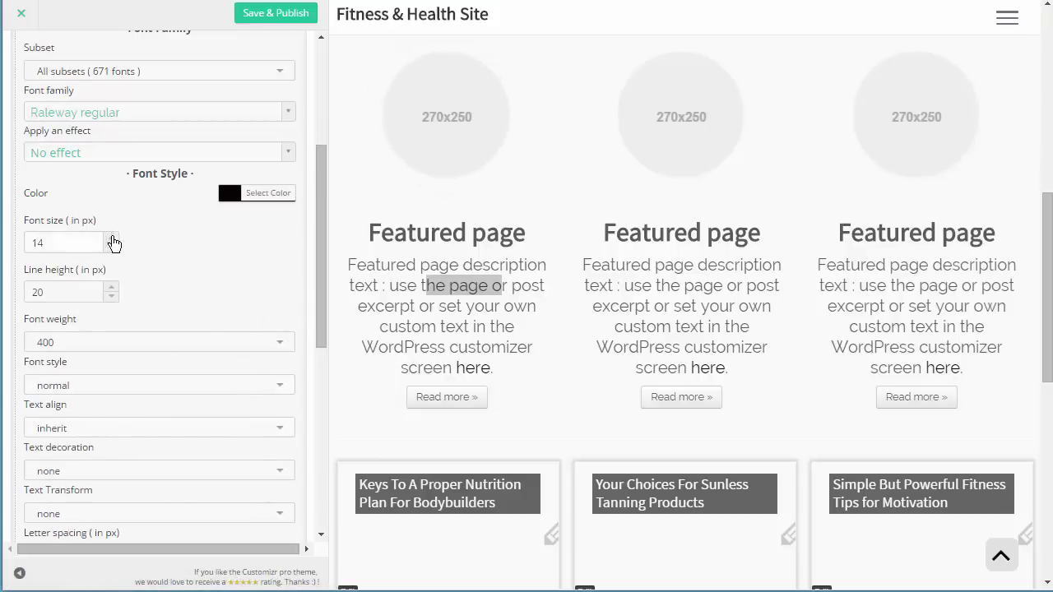
Set the default website font's size to 25 px and line height to 26 px, and look over the remaining style options
left_click(114, 239)
left_click(114, 239)
left_click(114, 239)
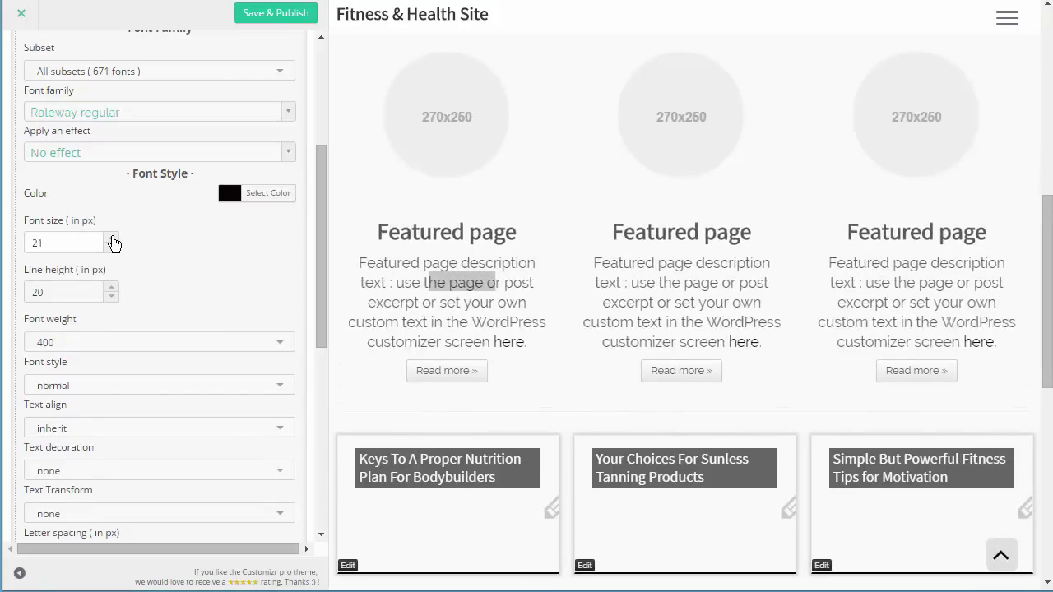
left_click(114, 238)
left_click(114, 238)
left_click(113, 239)
left_click(114, 239)
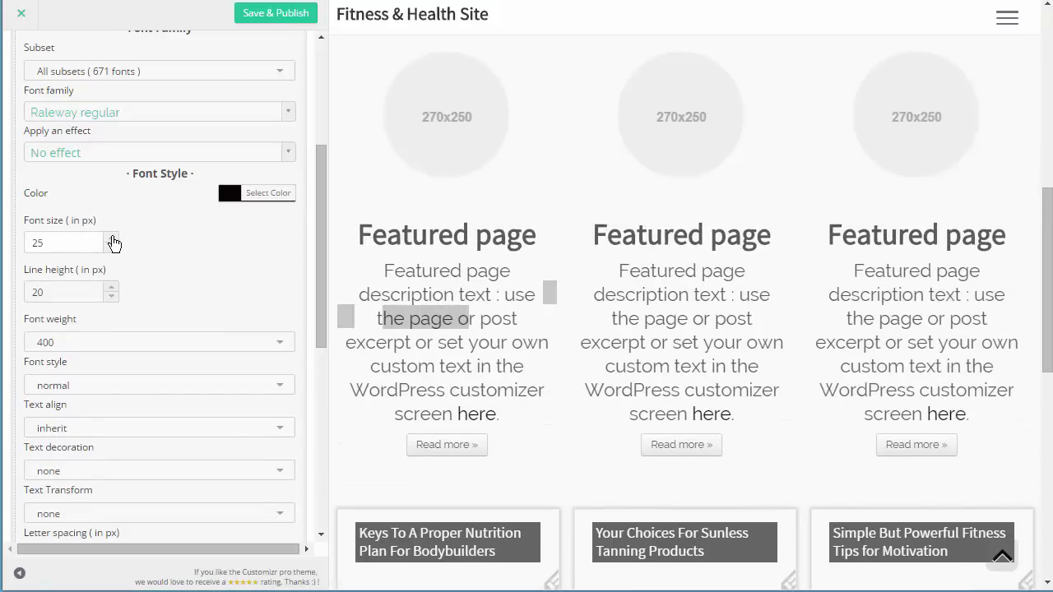
left_click(114, 288)
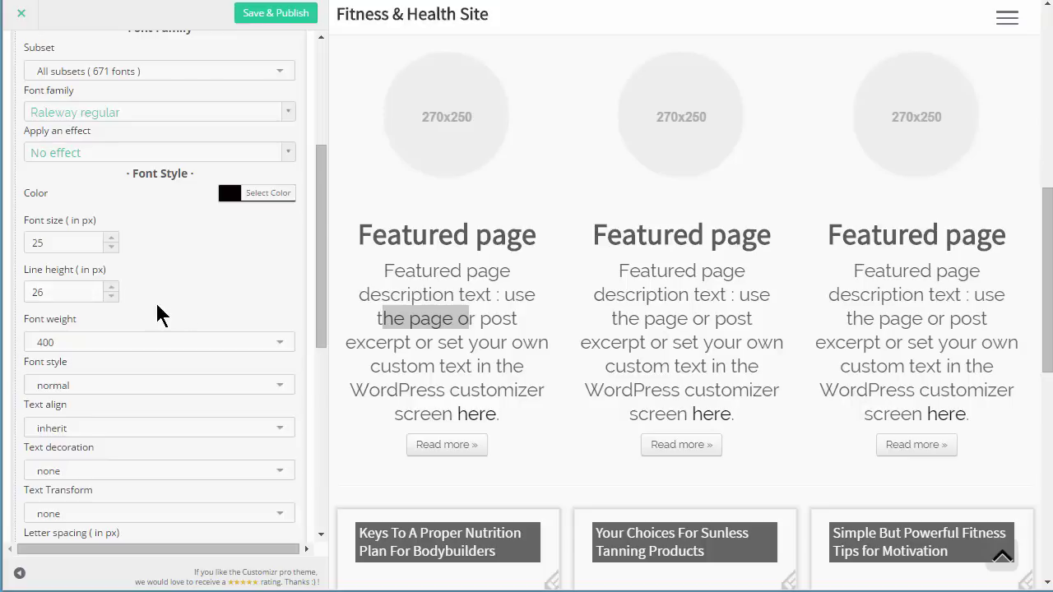
scroll(296, 239, "down", 2)
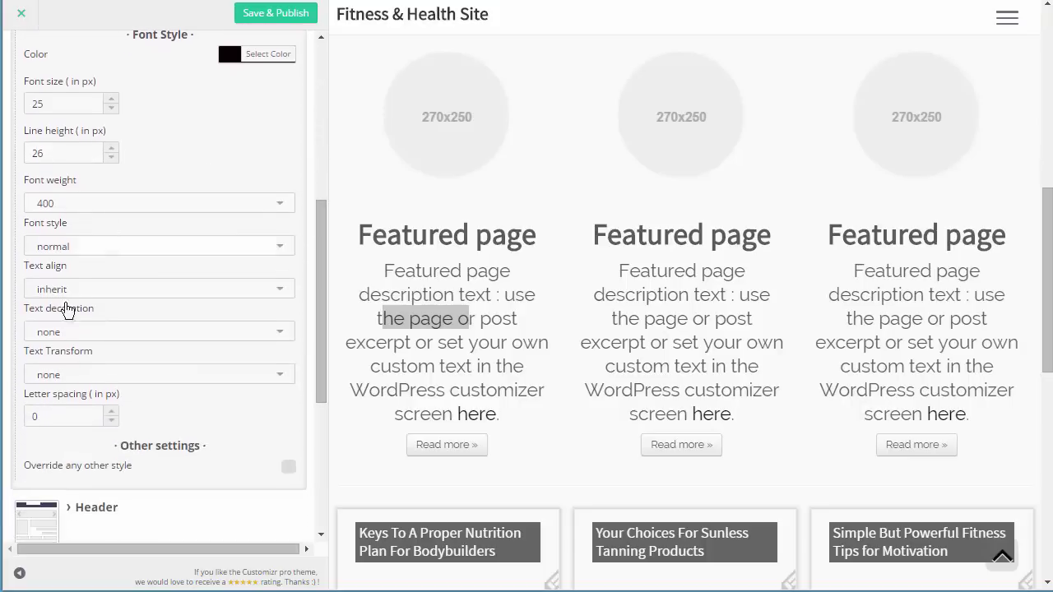
left_click_drag(317, 312, 325, 398)
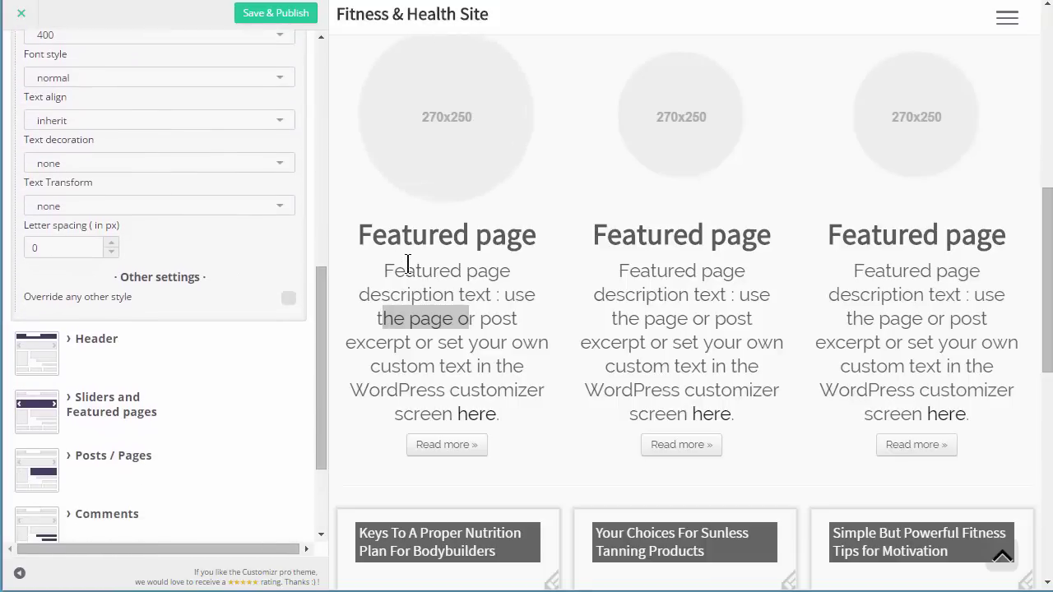
In the Header font group, set the Site title's font size to 68 px
left_click(96, 341)
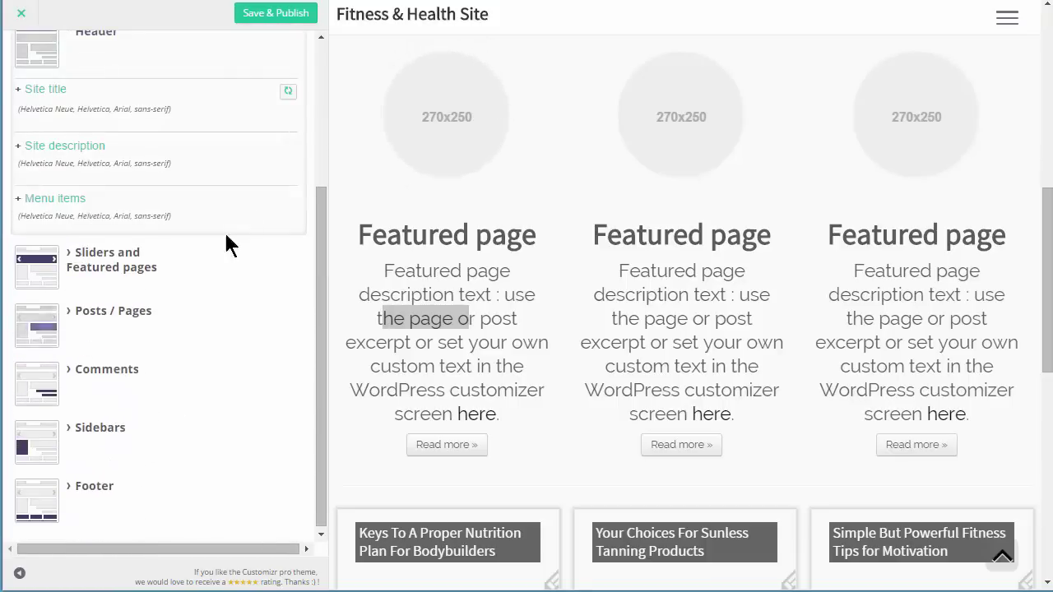
left_click_drag(321, 242, 320, 191)
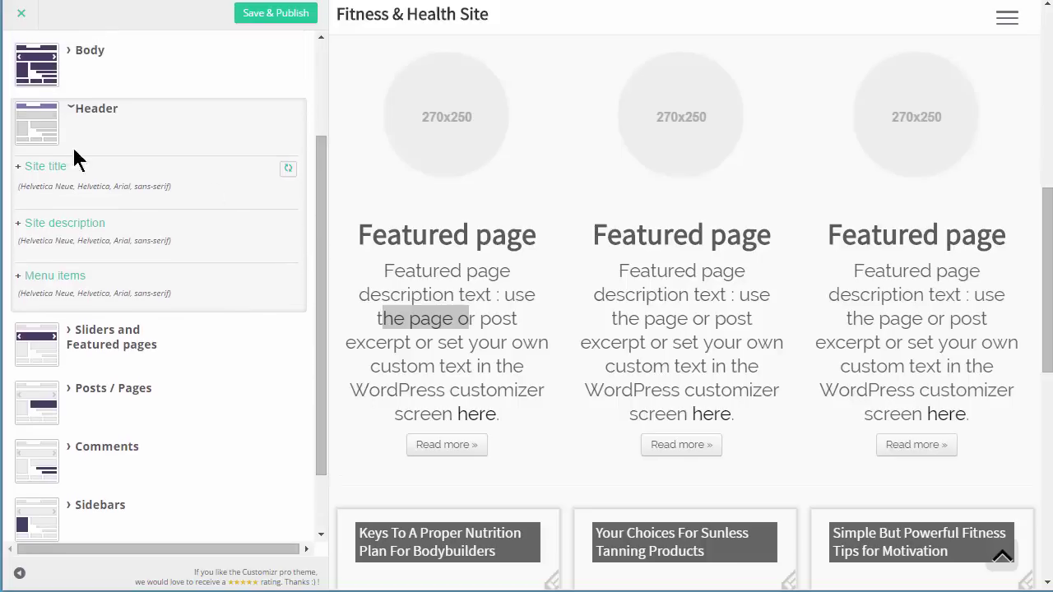
left_click_drag(1045, 247, 1038, 64)
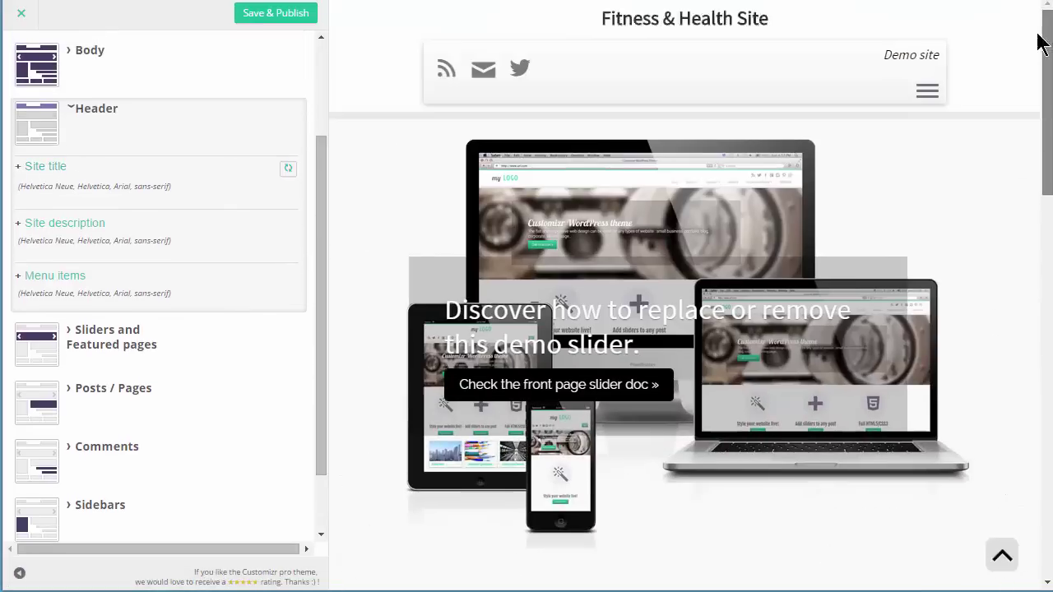
left_click(288, 168)
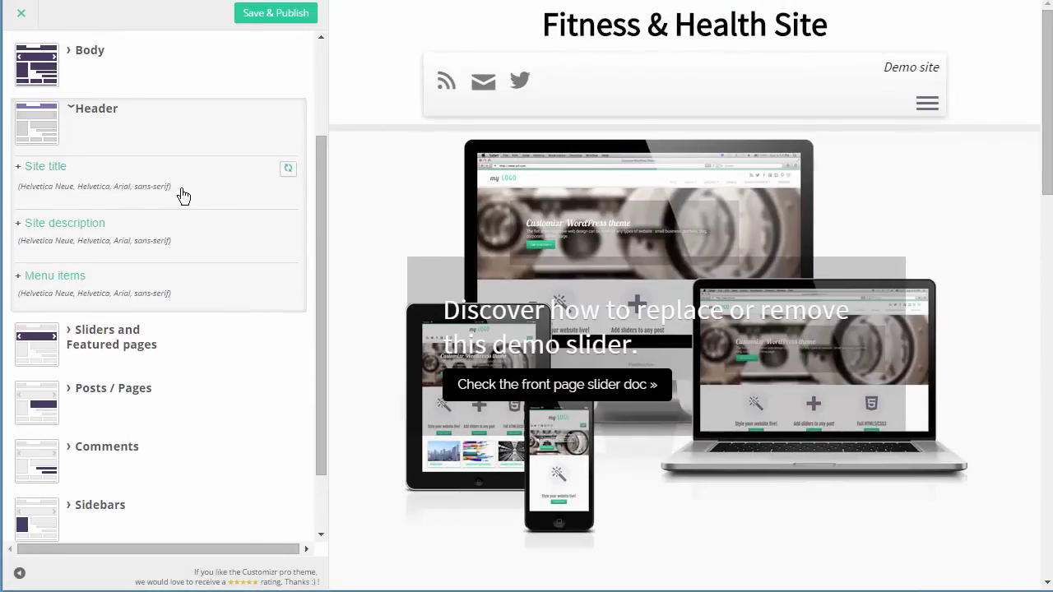
left_click(49, 175)
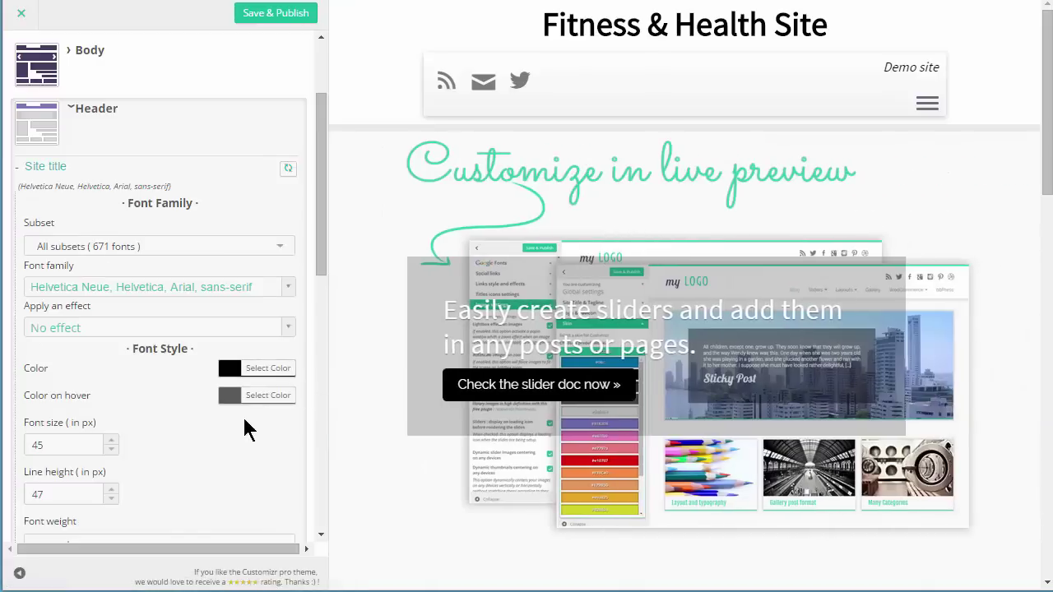
left_click(115, 441)
left_click(115, 441)
left_click(115, 442)
left_click(115, 442)
left_click(115, 442)
left_click(116, 442)
left_click(116, 442)
left_click(116, 442)
left_click(117, 442)
left_click(116, 442)
left_click(116, 442)
left_click(116, 442)
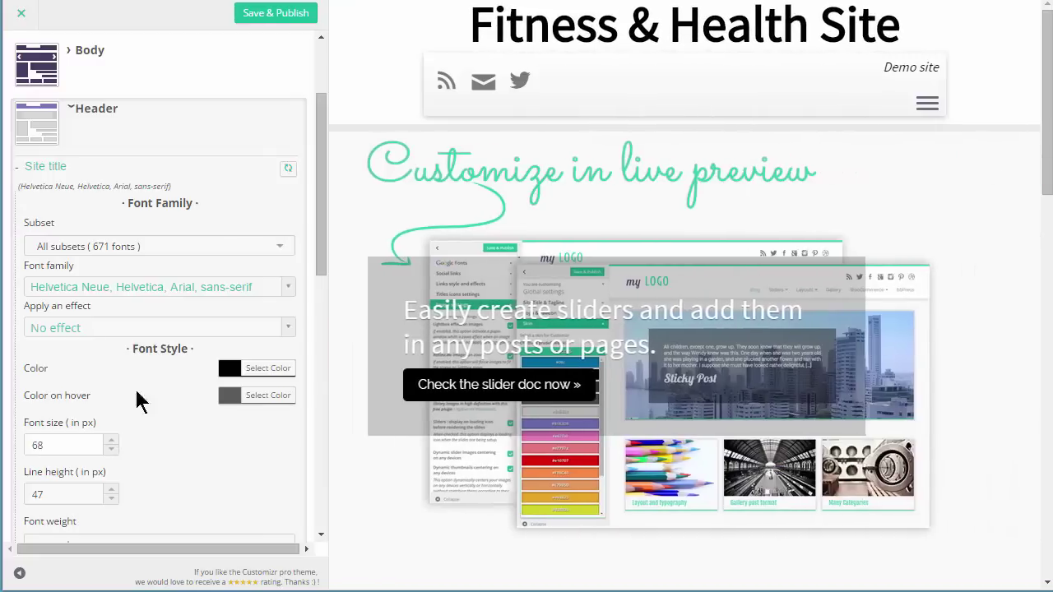
Try the yellow-green shade #d2d62a as the Site title's color, then return it to black
left_click(229, 372)
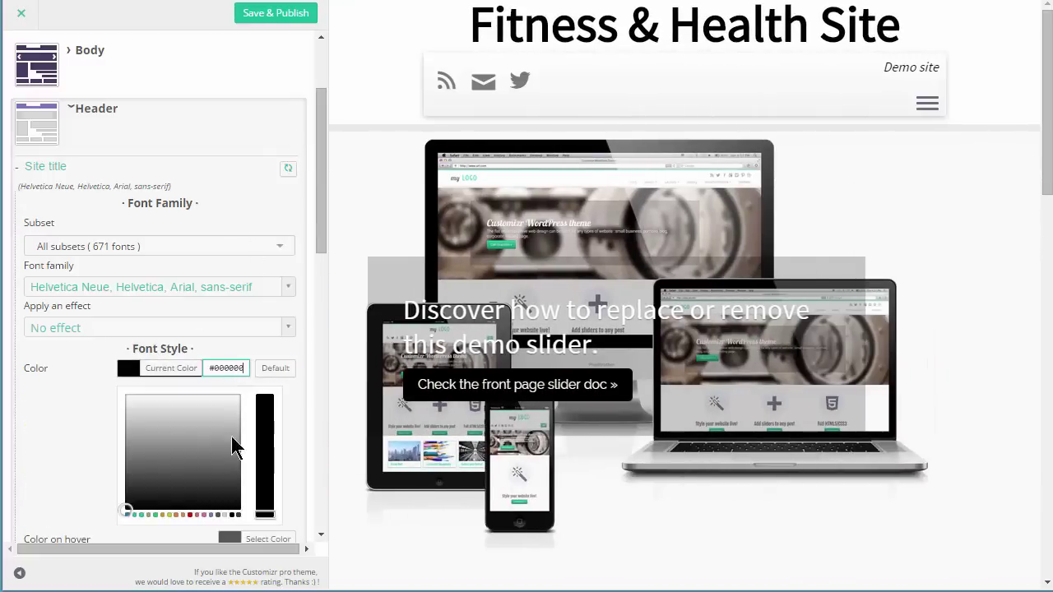
left_click(216, 512)
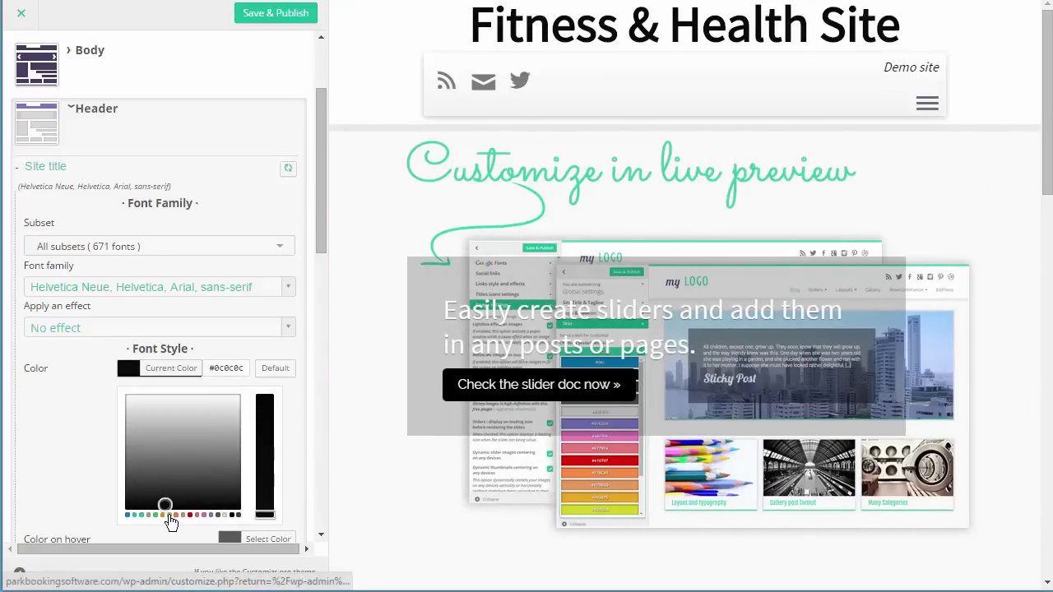
left_click(164, 516)
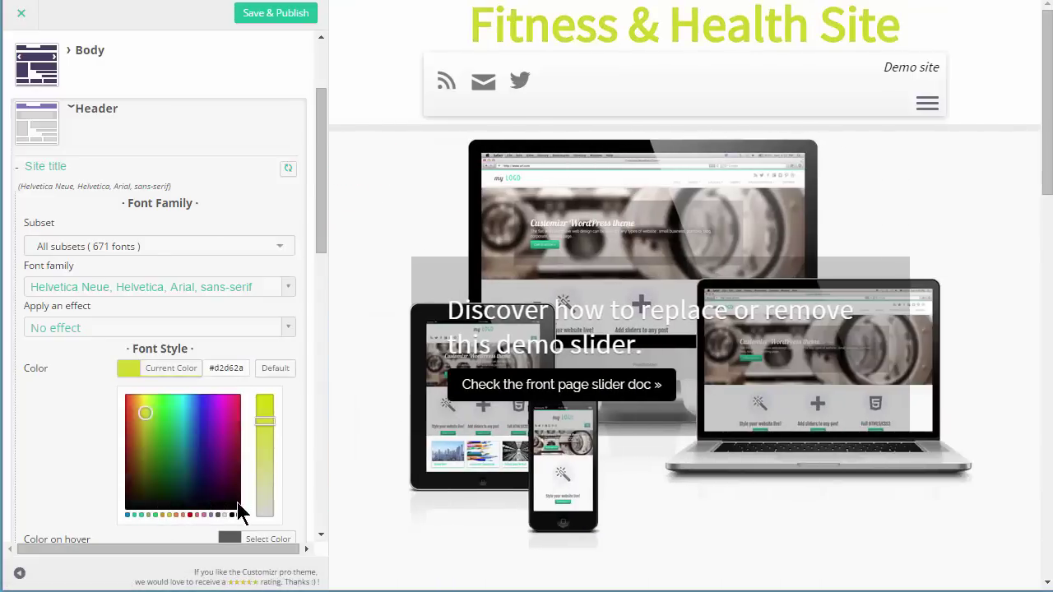
left_click(236, 505)
left_click(71, 439)
Examine the remaining Site title style options, then the Site description's font options and its list of font families
scroll(123, 370, "down", 2)
triple_click(237, 345)
scroll(235, 329, "down", 2)
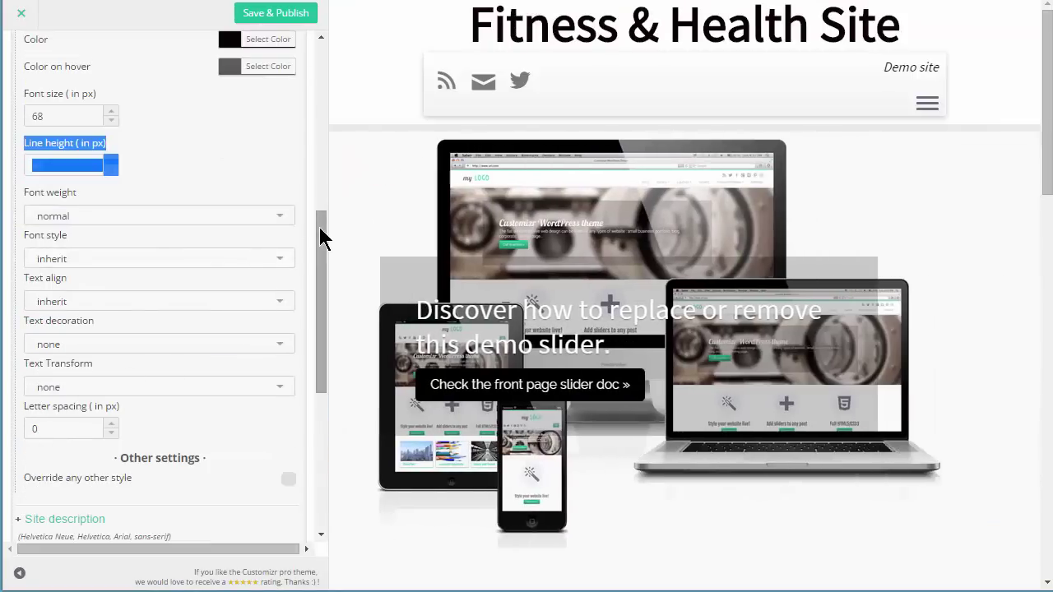
left_click_drag(321, 235, 320, 275)
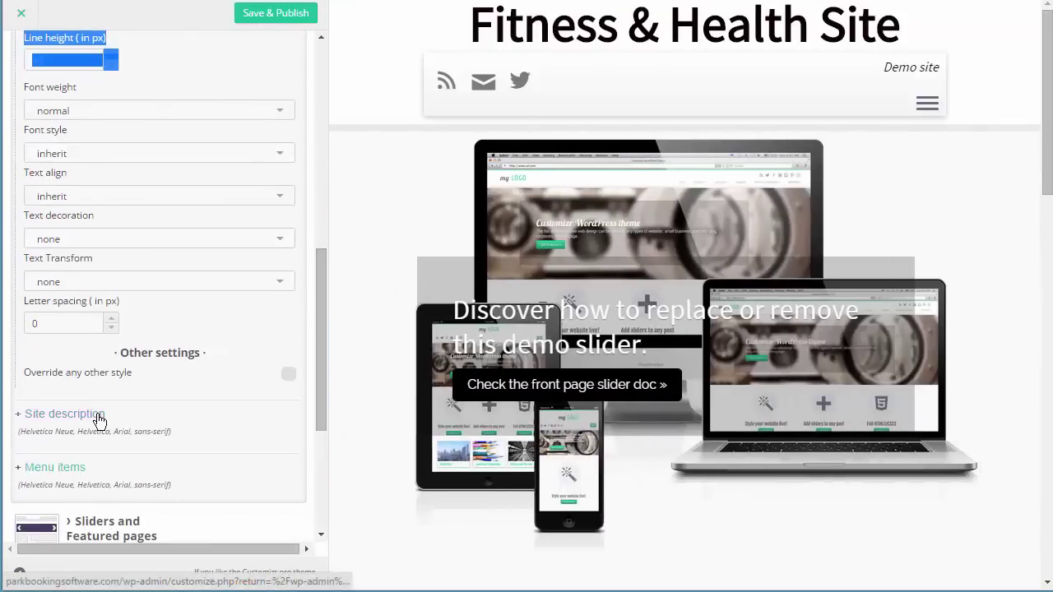
left_click(98, 416)
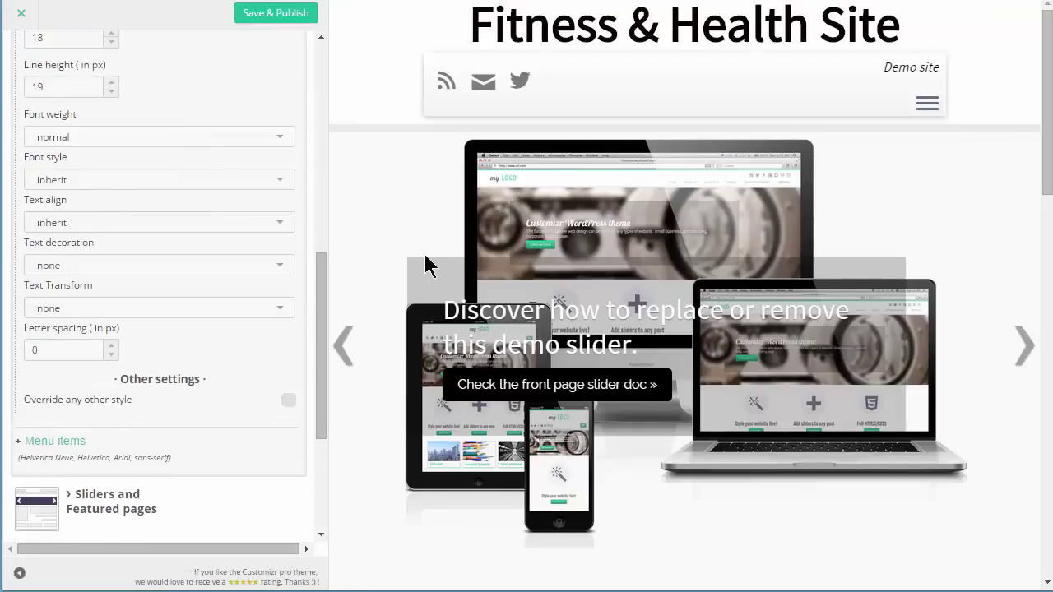
scroll(322, 259, "up", 2)
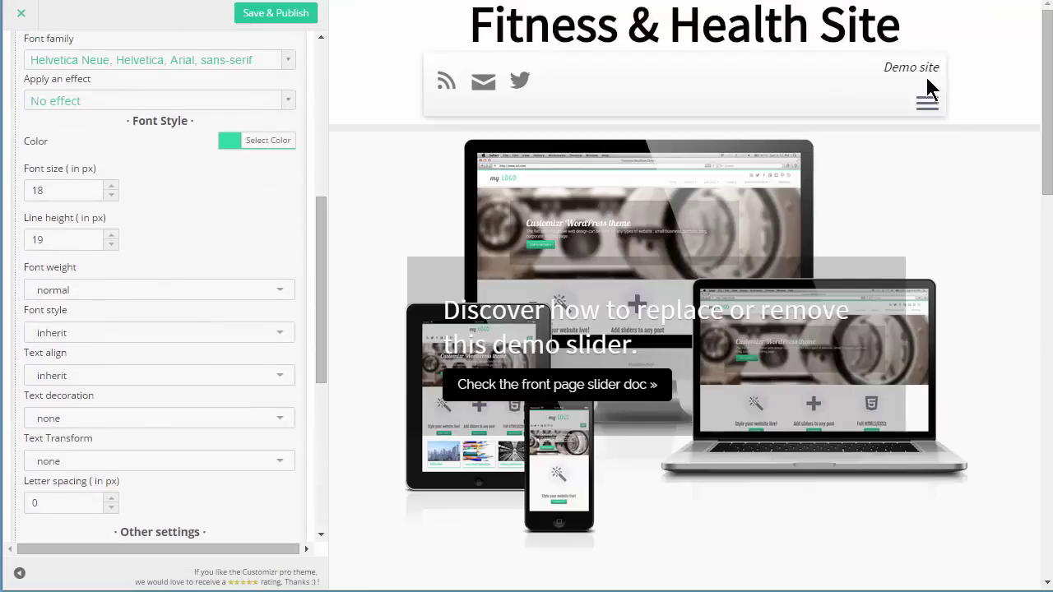
left_click_drag(319, 231, 321, 163)
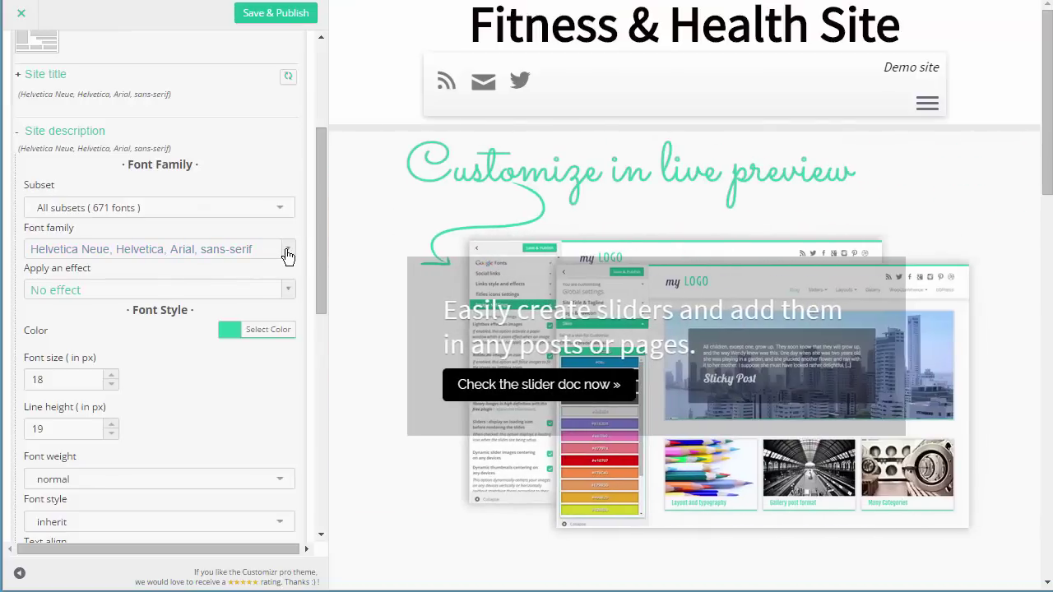
left_click(288, 251)
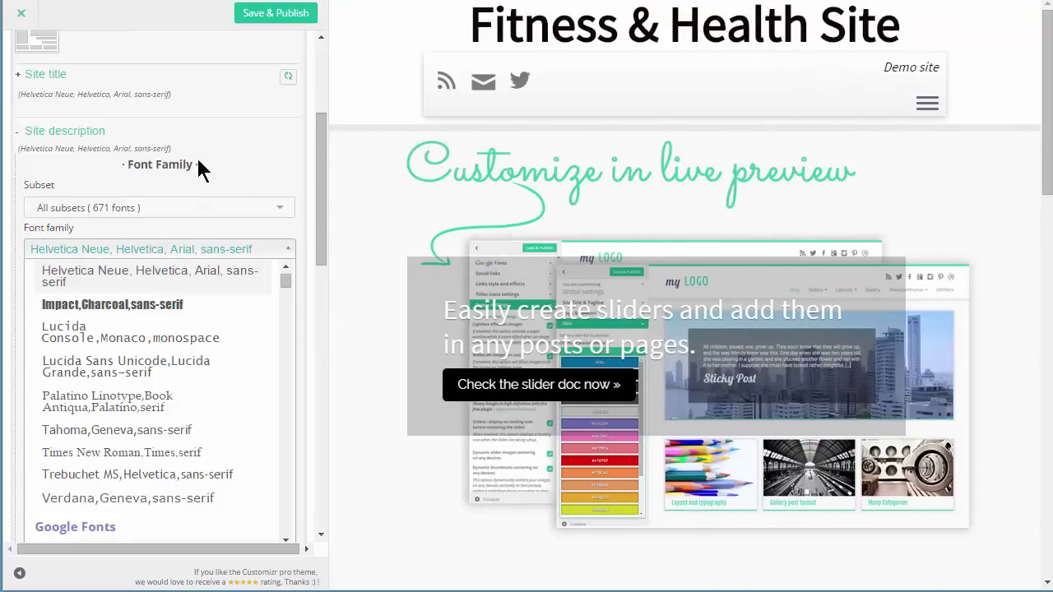
left_click_drag(321, 148, 319, 461)
Look through the font elements in the Sliders and Featured pages group and the Posts / Pages group
left_click(103, 276)
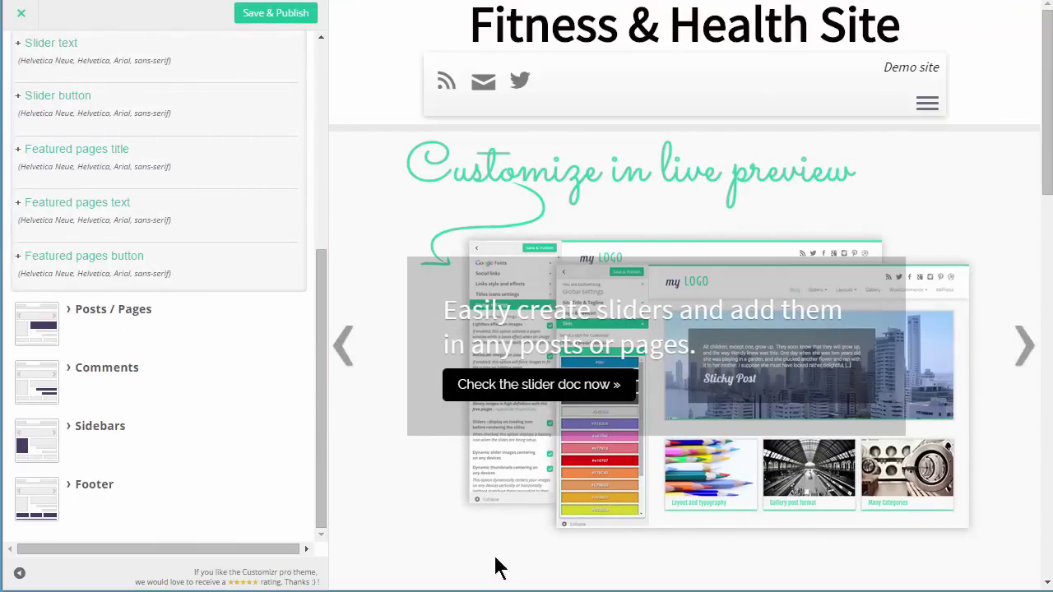
scroll(1046, 128, "down", 5)
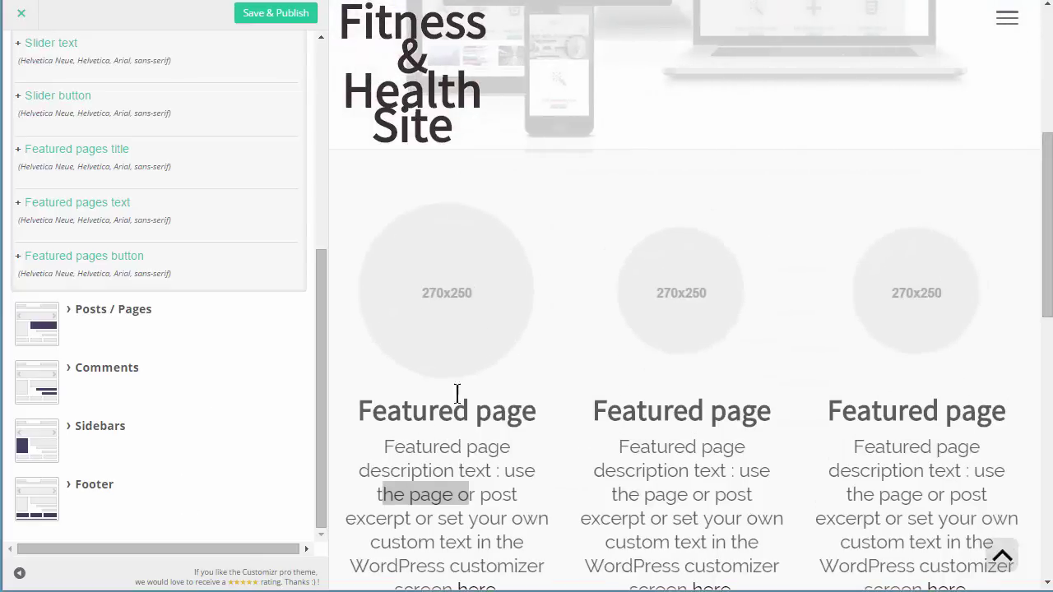
left_click(138, 308)
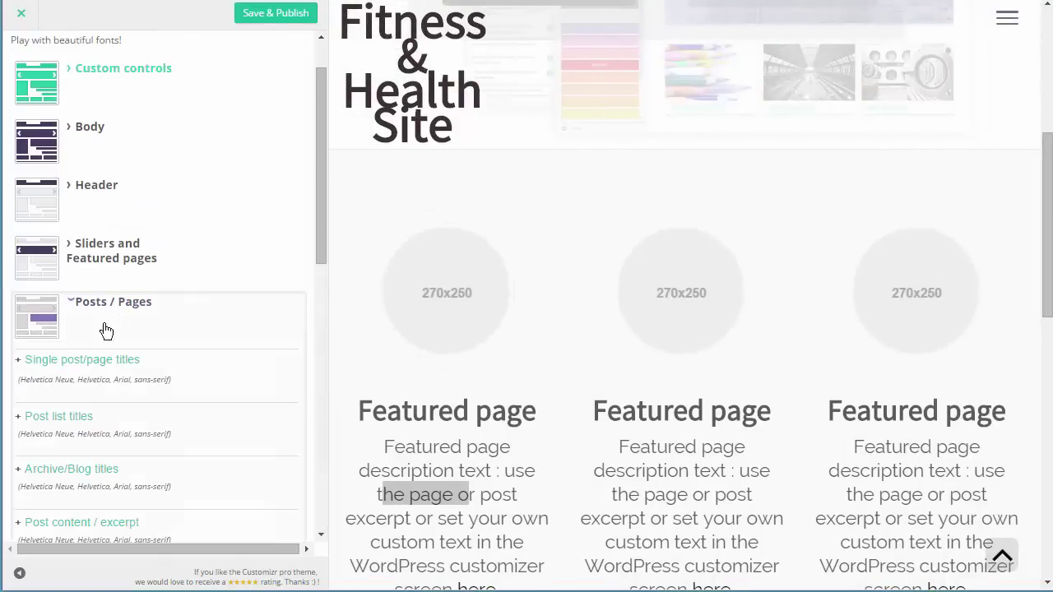
scroll(310, 198, "down", 4)
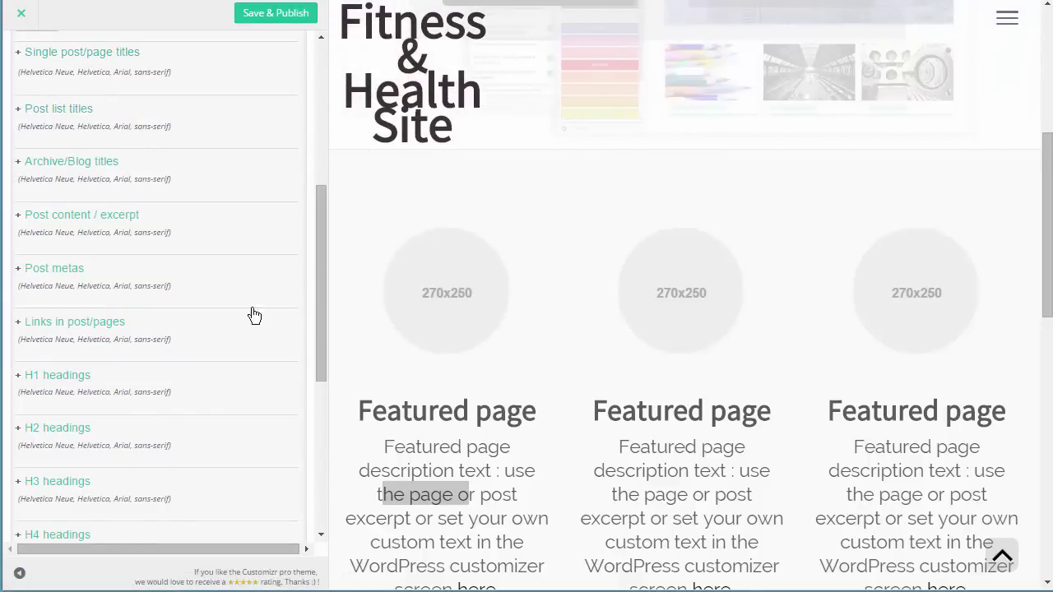
left_click_drag(322, 248, 320, 459)
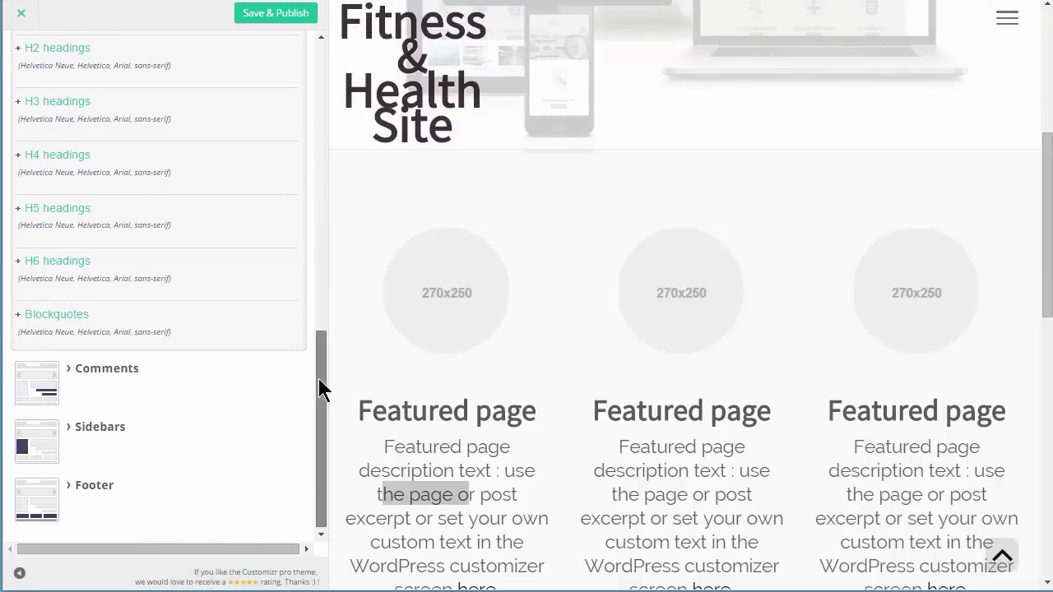
left_click_drag(329, 77, 324, 59)
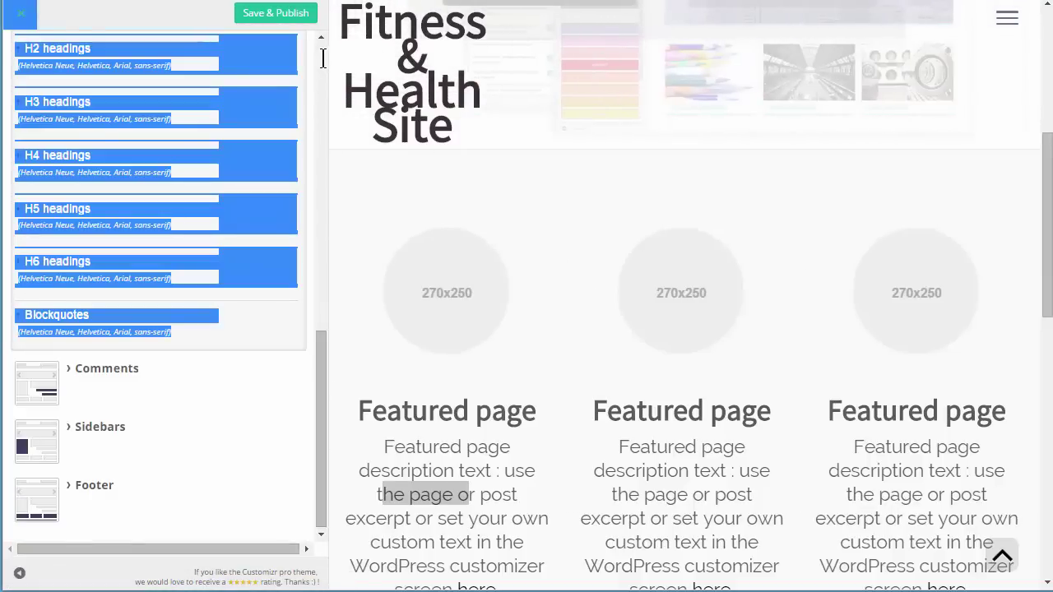
Save and publish the font changes, leave the Font Customizer, and open the Header's Design and layout settings
left_click(293, 22)
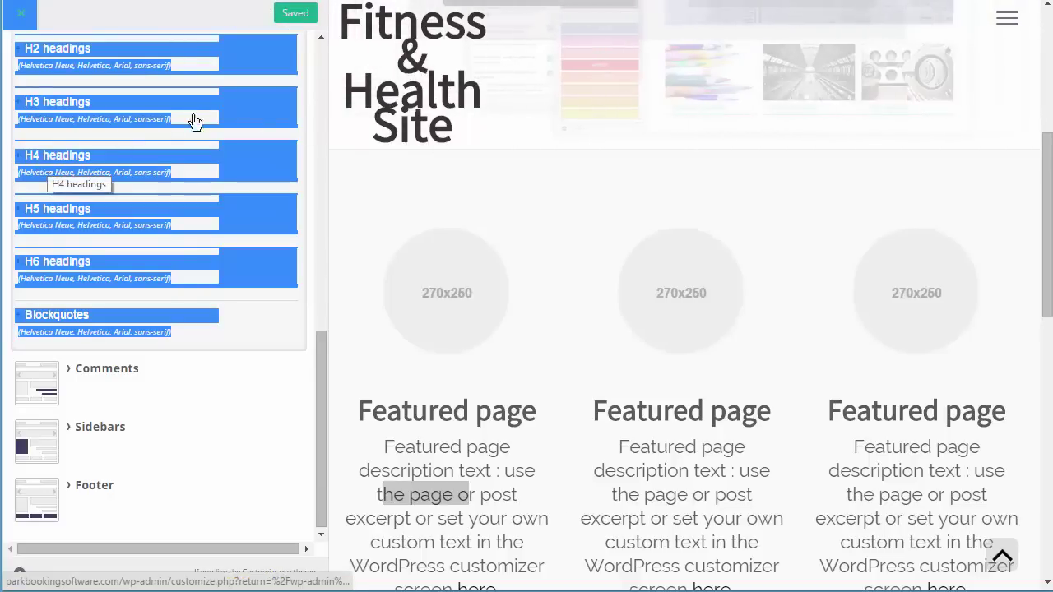
left_click_drag(324, 388, 311, 51)
left_click(18, 69)
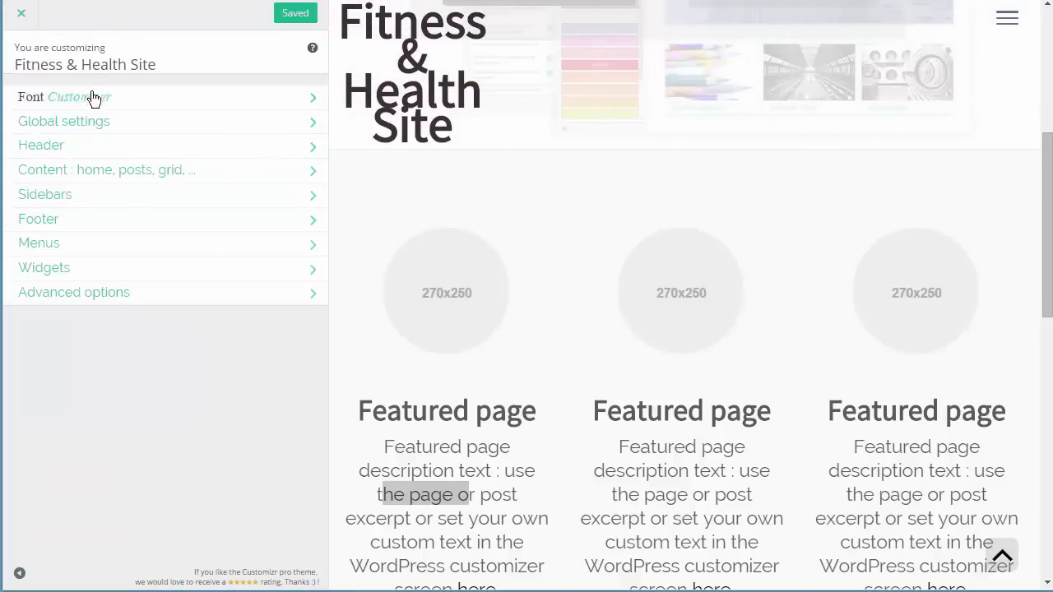
left_click(52, 151)
left_click(89, 106)
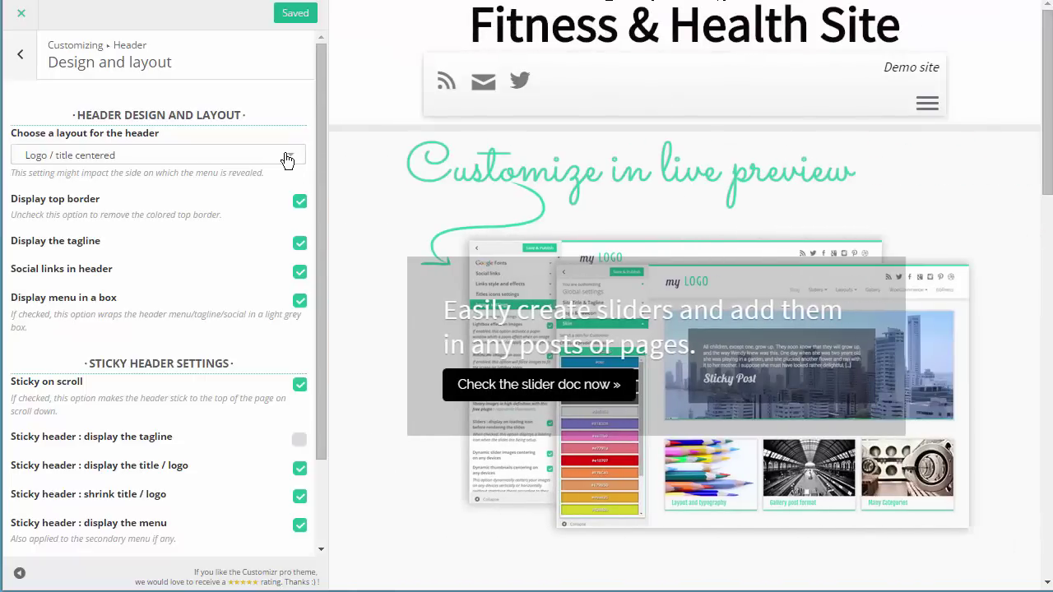
Try the header layout with the logo / title on the left, then switch back to the centered layout
left_click(287, 159)
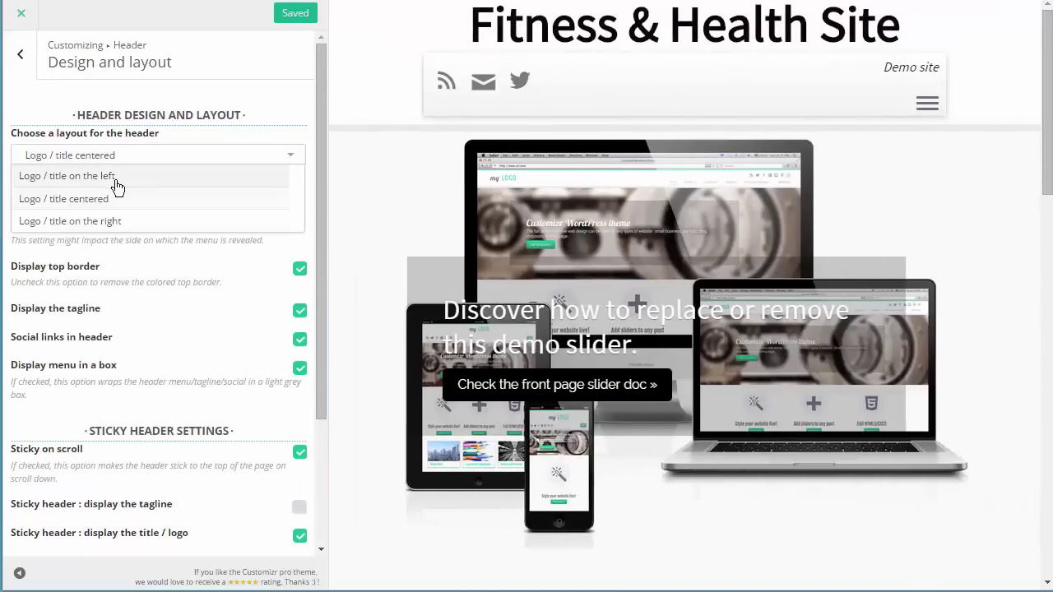
left_click(116, 176)
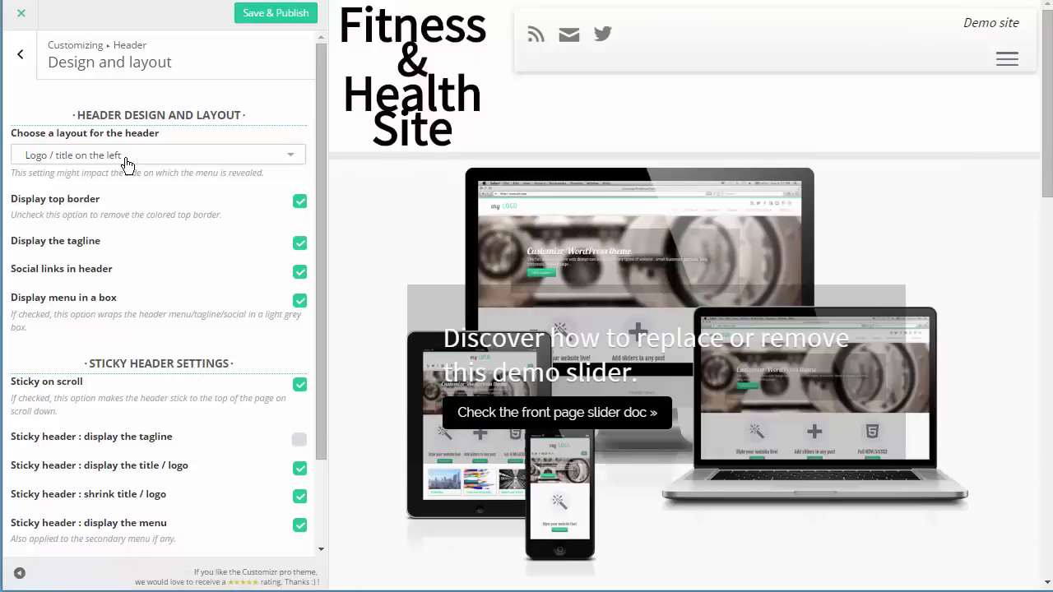
left_click(128, 164)
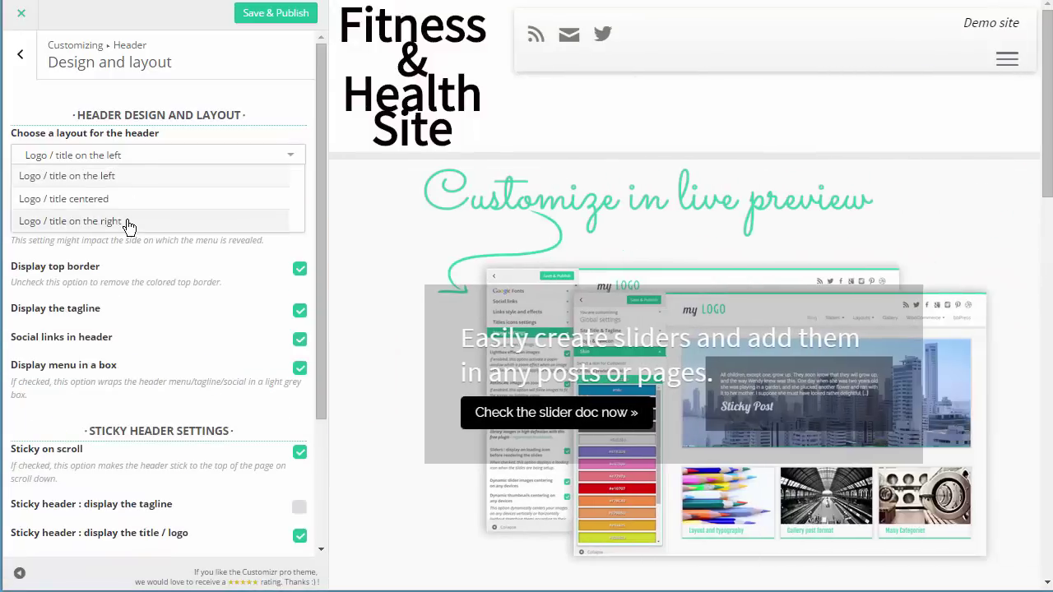
left_click(109, 205)
left_click(112, 160)
left_click(117, 160)
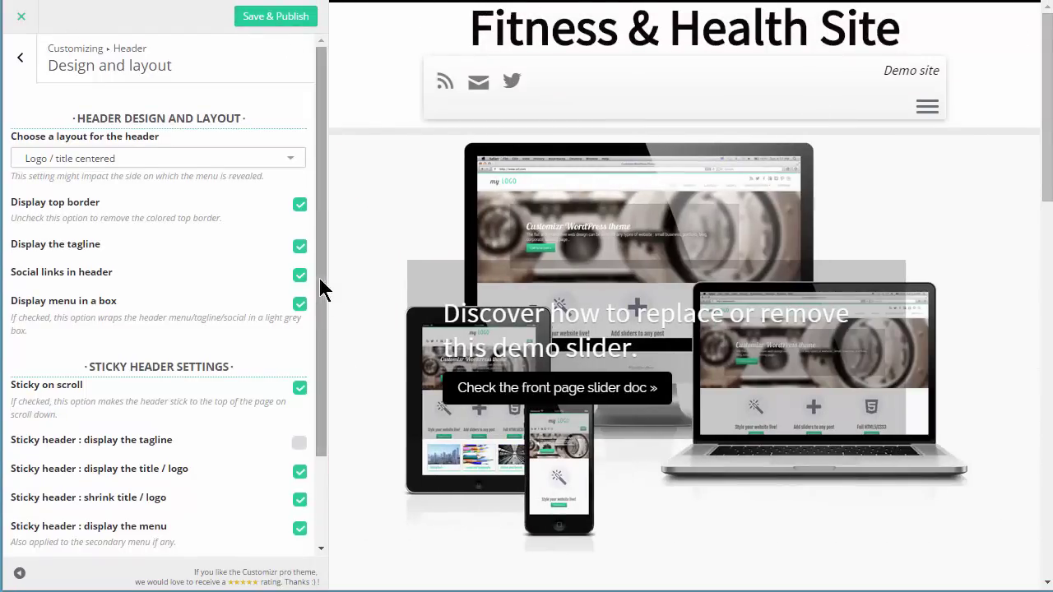
Try hiding the top border and the social links in the header, turning each one back on
left_click(300, 206)
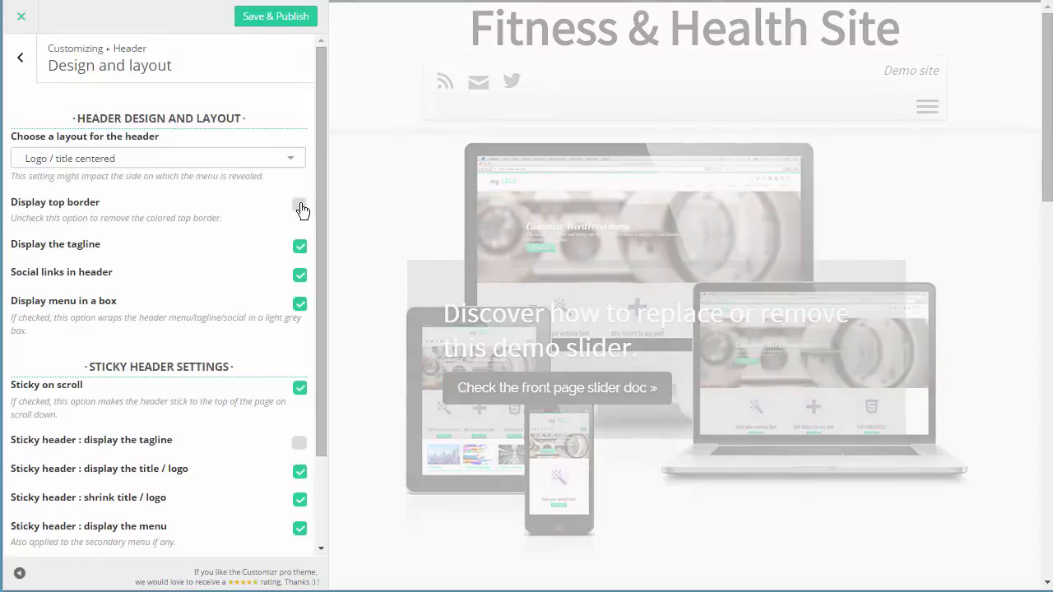
left_click(301, 207)
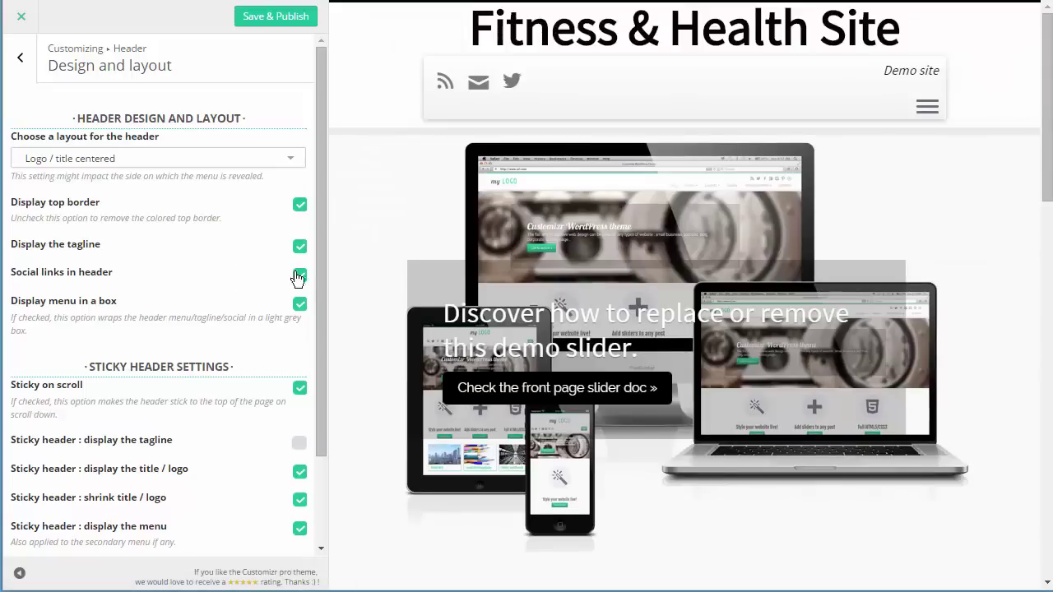
left_click(300, 278)
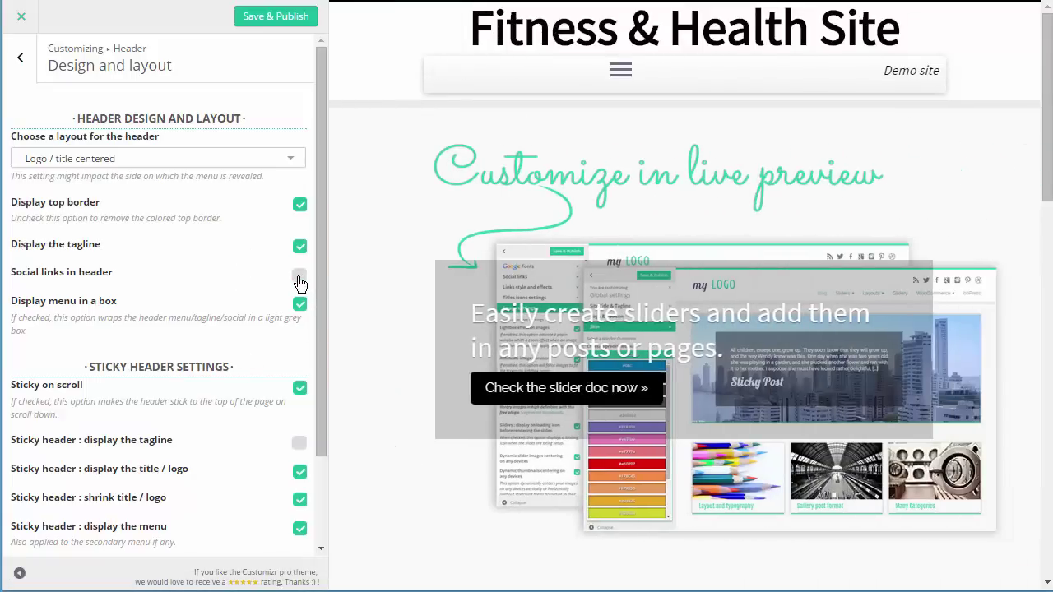
left_click(299, 277)
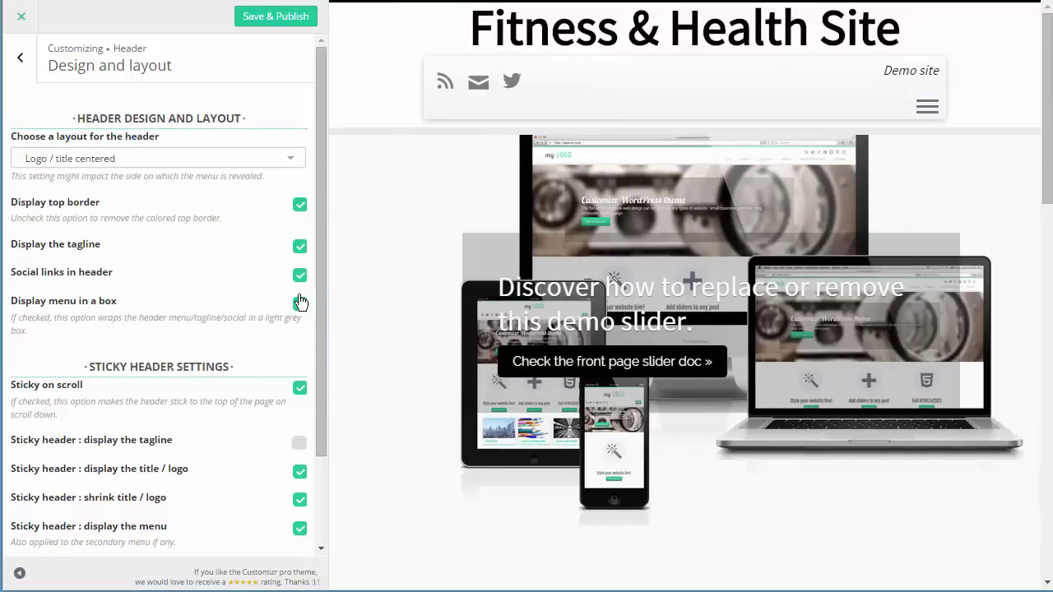
Open and close the site's side menu in the preview, and turn off displaying the header menu in a box
left_click(928, 108)
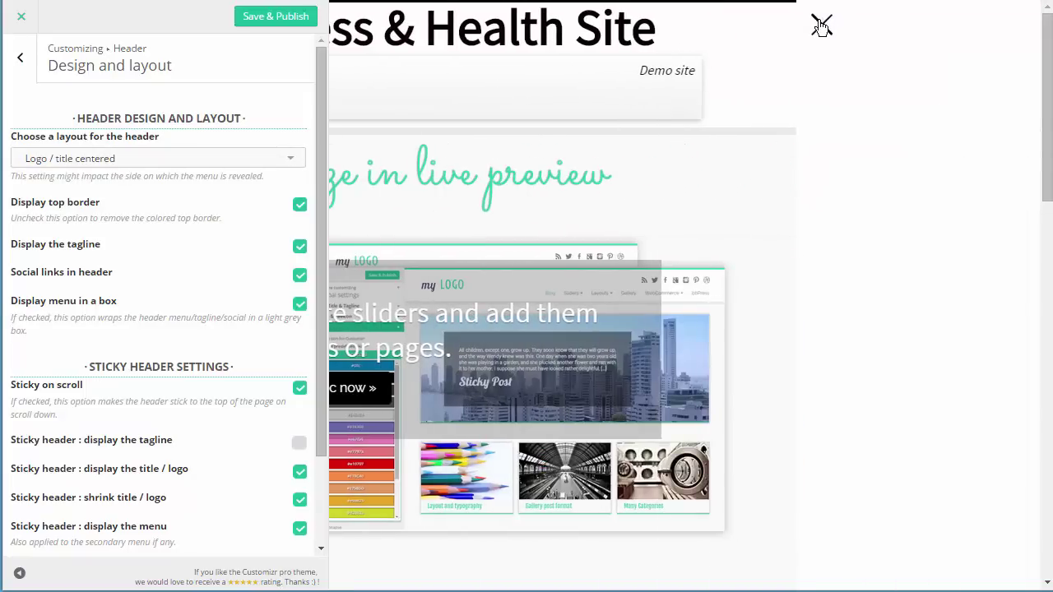
left_click(823, 30)
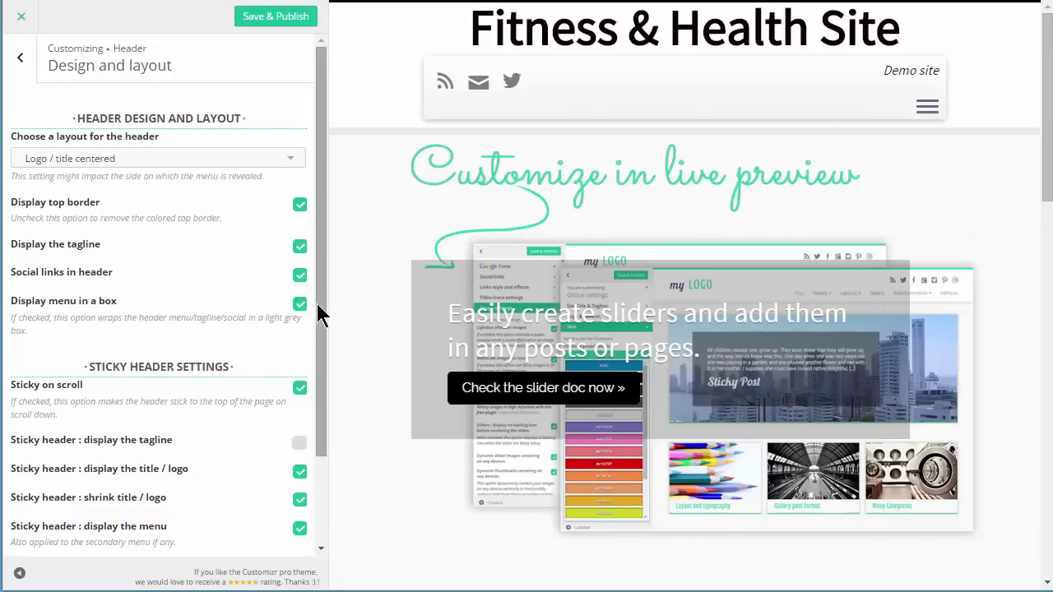
left_click(301, 309)
scroll(148, 192, "down", 2)
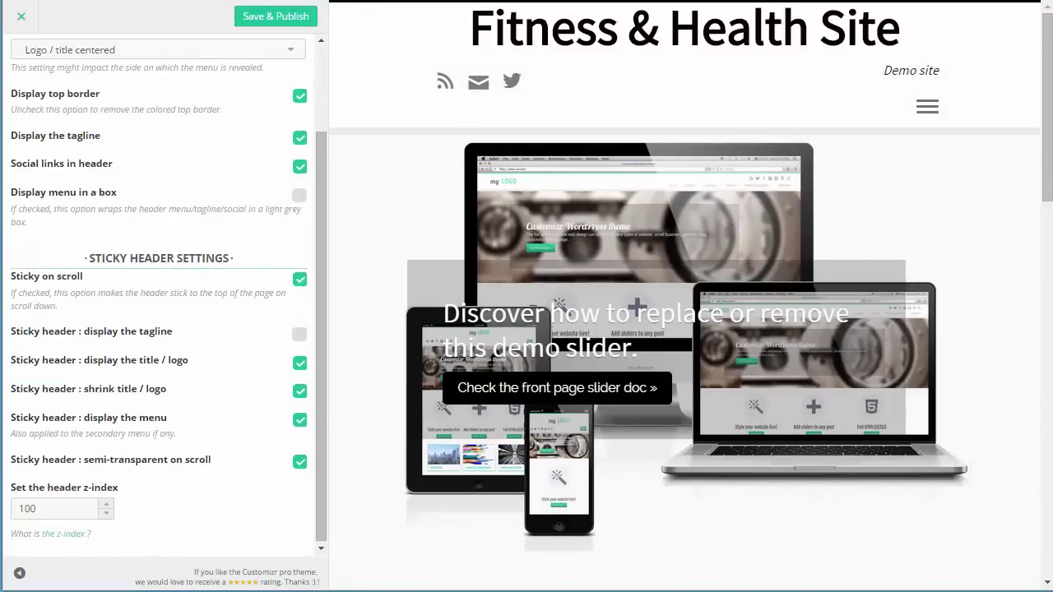
Save and publish the header changes, leave Design and layout, and open the Header's Navigation Menus settings
mouse_move(1048, 25)
left_mouse_down()
mouse_move(1048, 206)
mouse_move(1049, 21)
left_mouse_up()
left_click(258, 18)
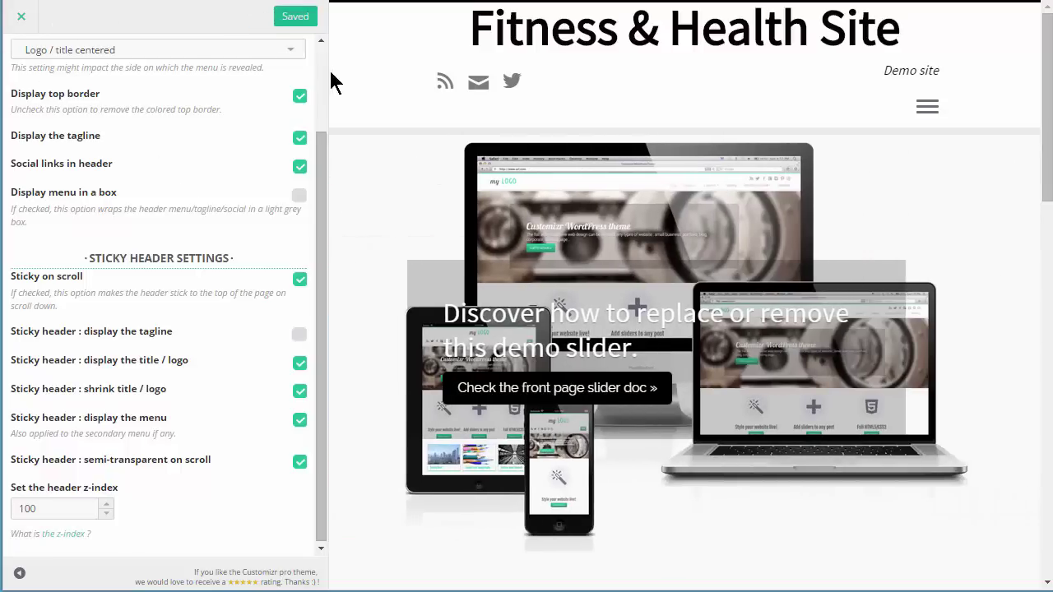
scroll(321, 77, "up", 3)
left_click(20, 66)
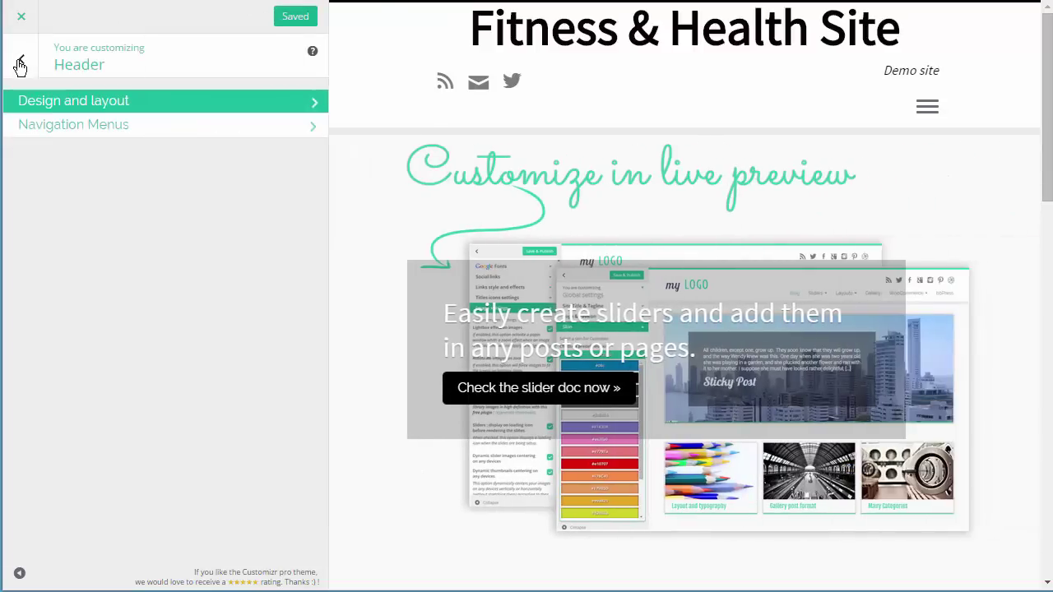
left_click(90, 128)
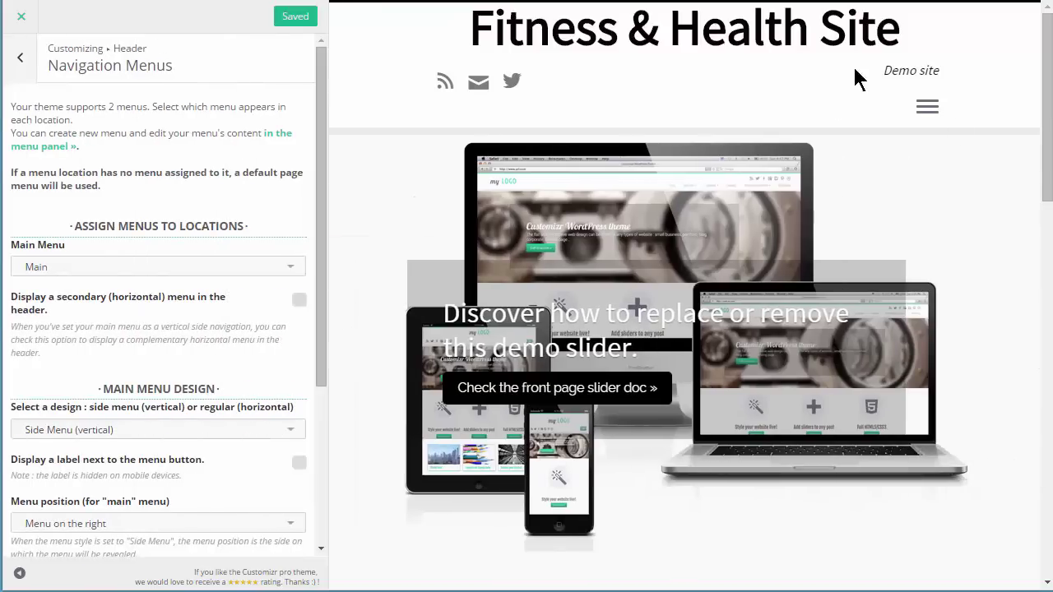
Assign Top Menu as the main menu and set the main menu design to Regular (horizontal)
left_click(258, 275)
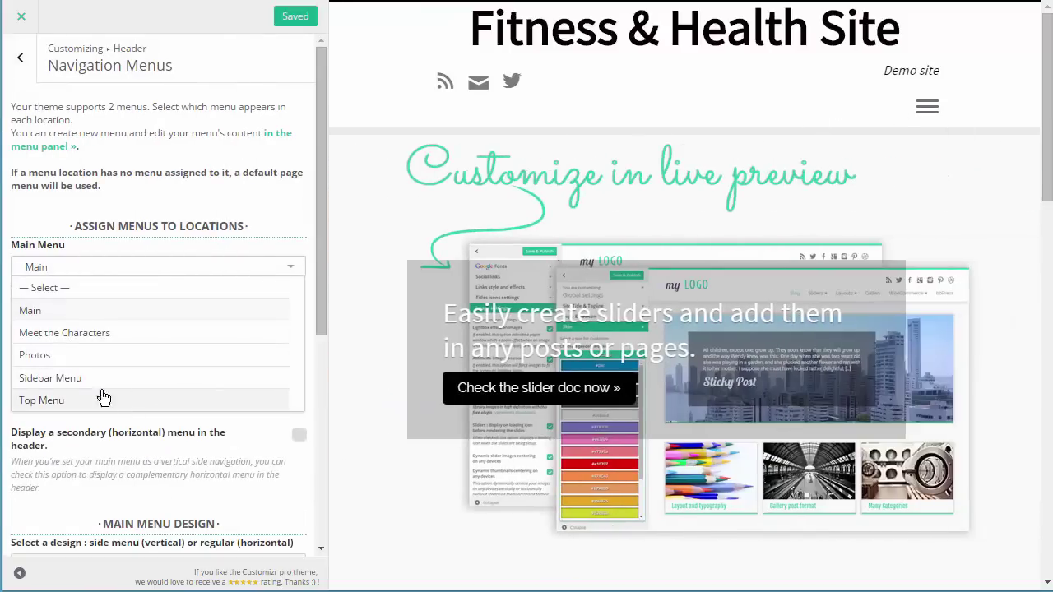
left_click(41, 400)
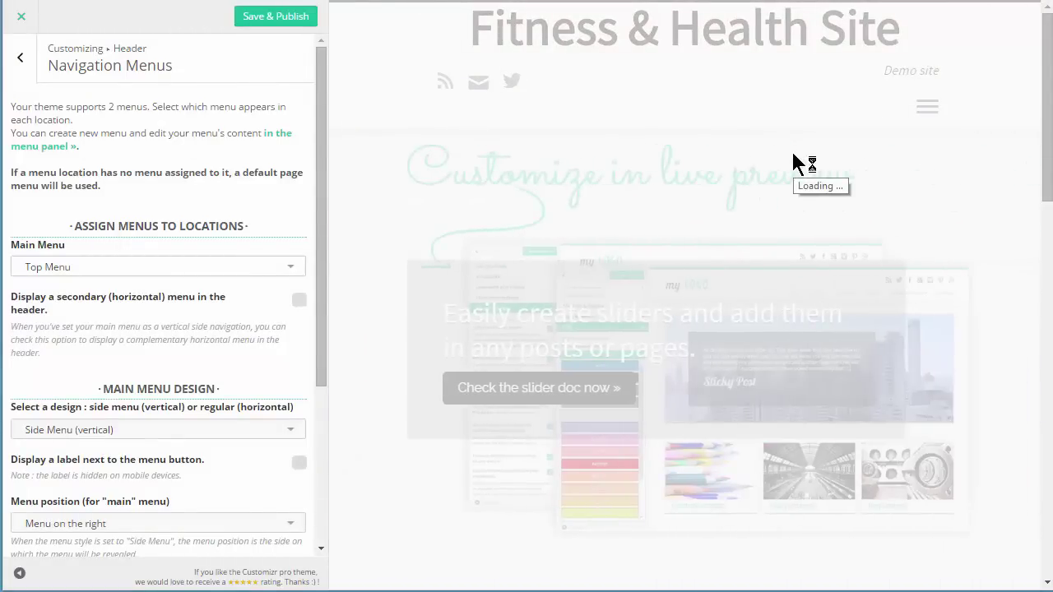
left_click(156, 430)
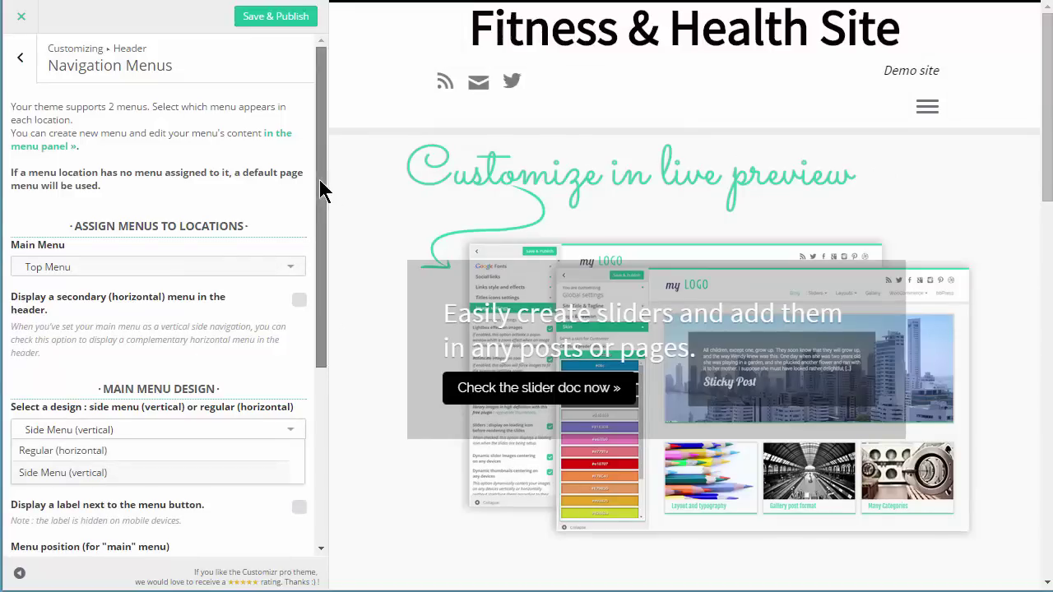
left_click_drag(320, 189, 320, 285)
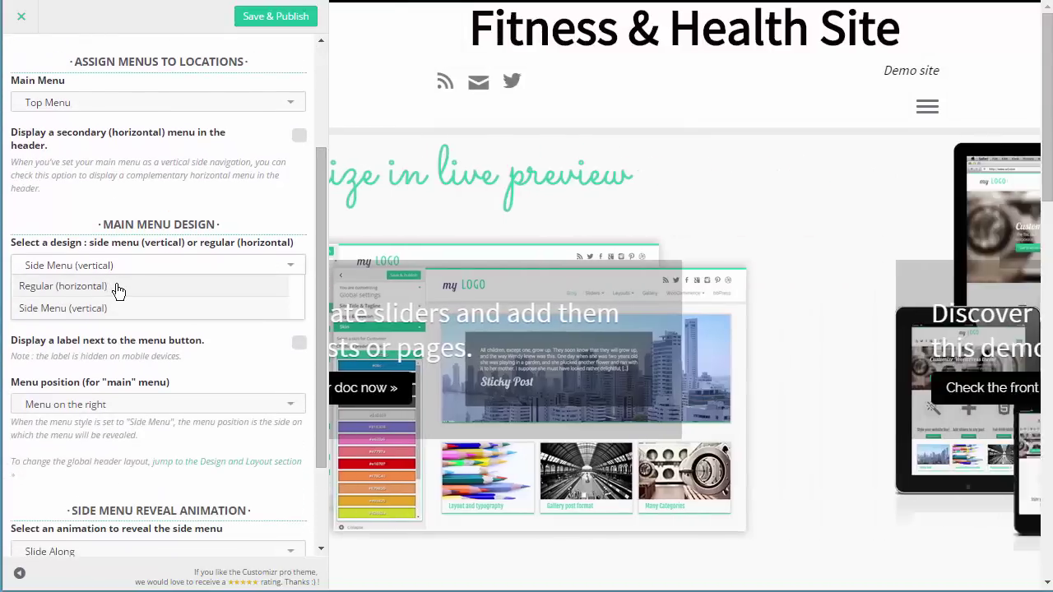
left_click(115, 287)
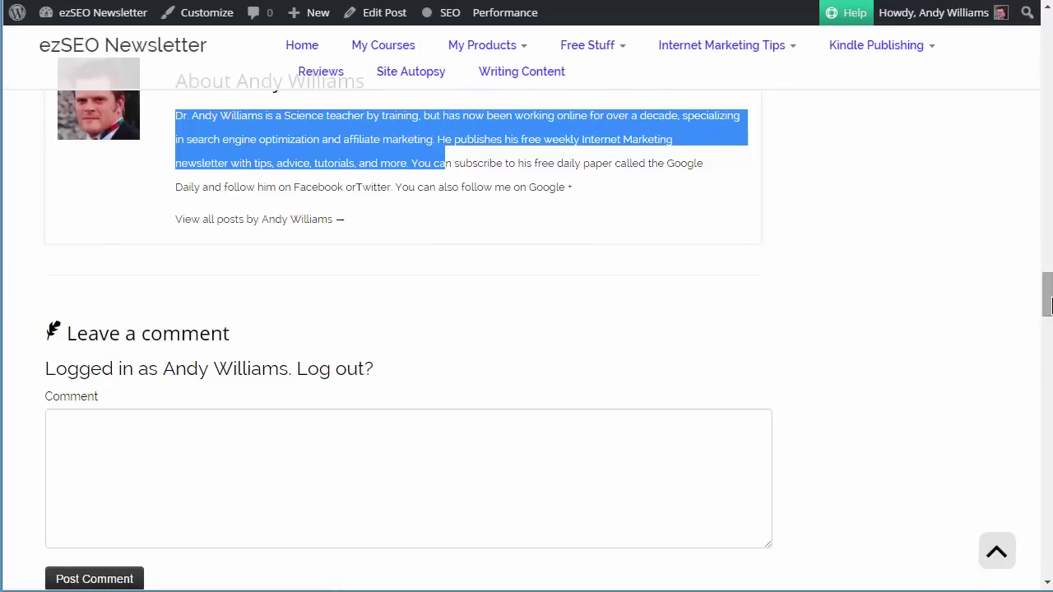
Look at the horizontal header menu on the ezSEO Newsletter site, then review the remaining navigation menu options in the customizer
left_click_drag(1047, 304, 1047, 37)
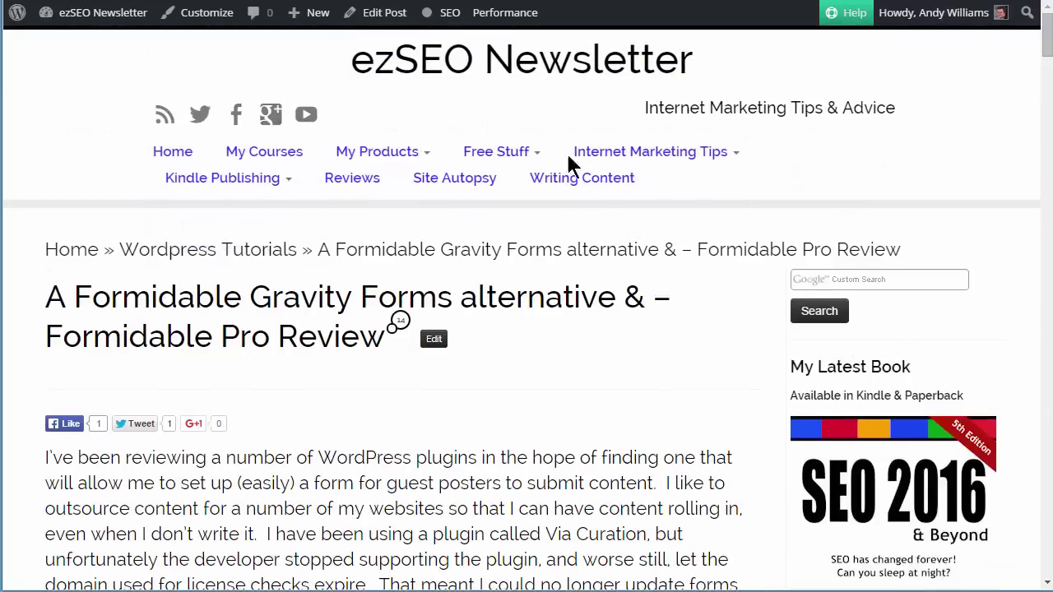
mouse_move(412, 161)
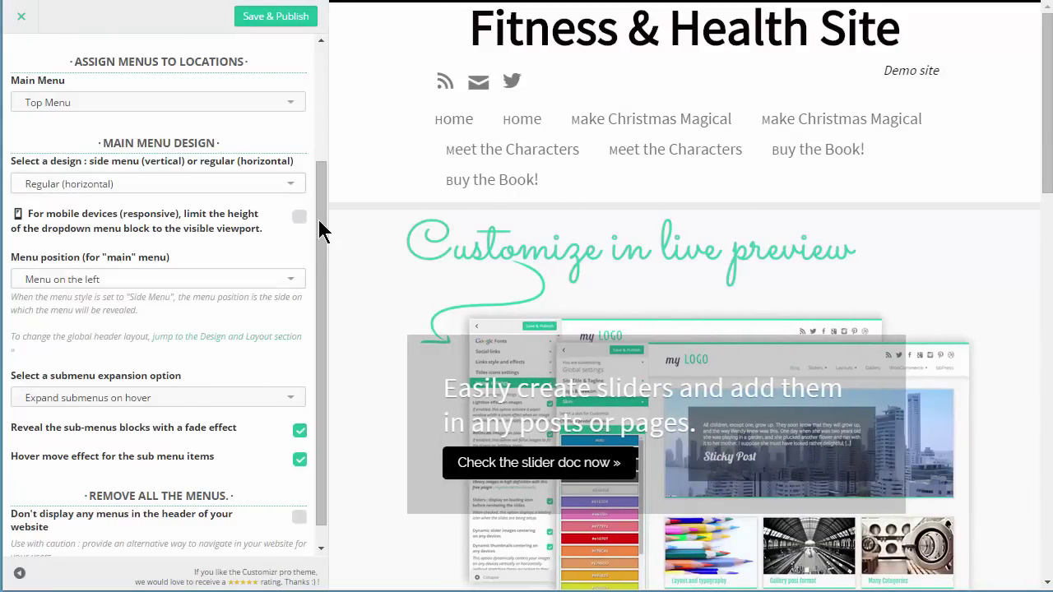
scroll(320, 212, "down", 1)
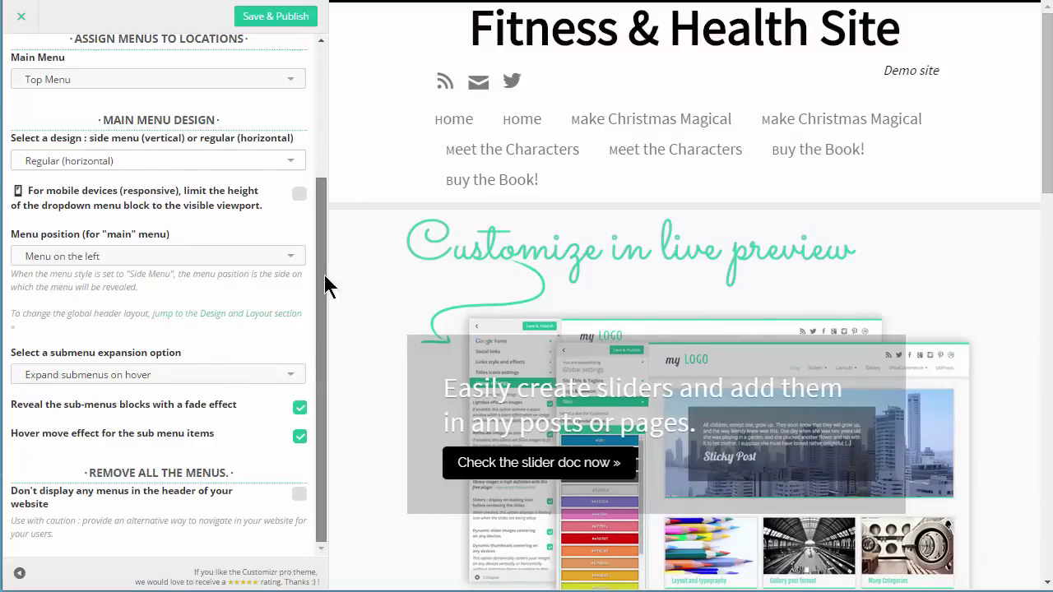
Leave the Header settings and open the Featured Pages settings of the Content section
scroll(325, 306, "up", 3)
left_click(20, 57)
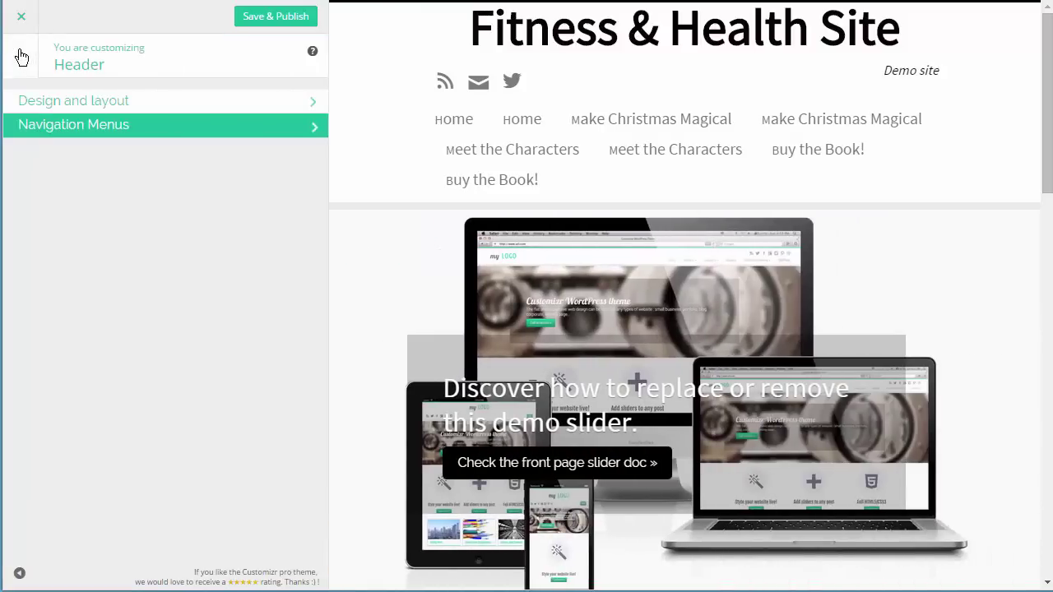
left_click(21, 57)
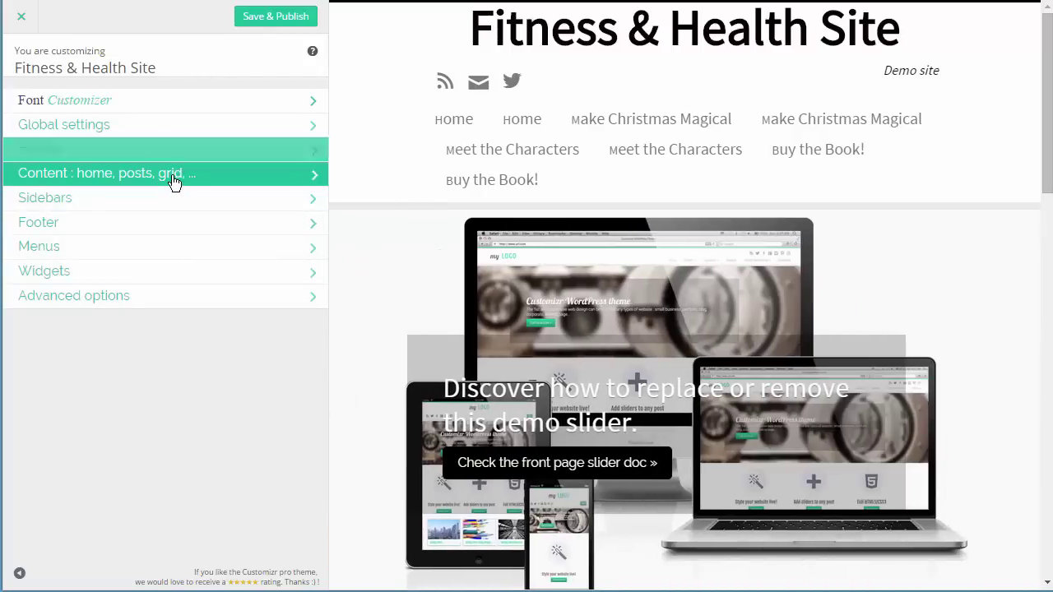
left_click(173, 177)
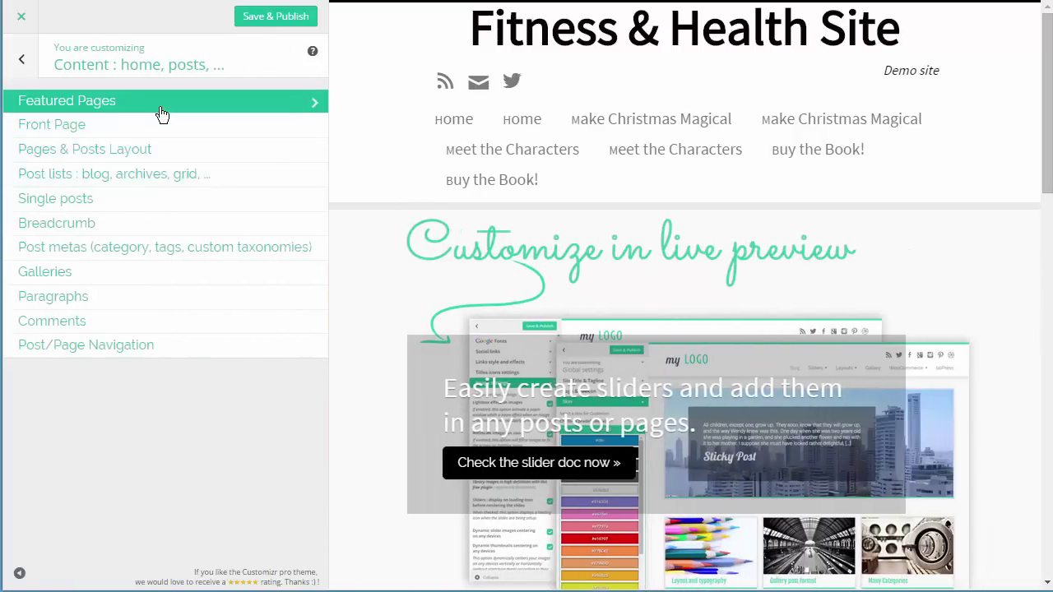
left_click(162, 114)
Examine the featured pages area in the site preview and the locations available for it
left_click_drag(1047, 46, 1048, 250)
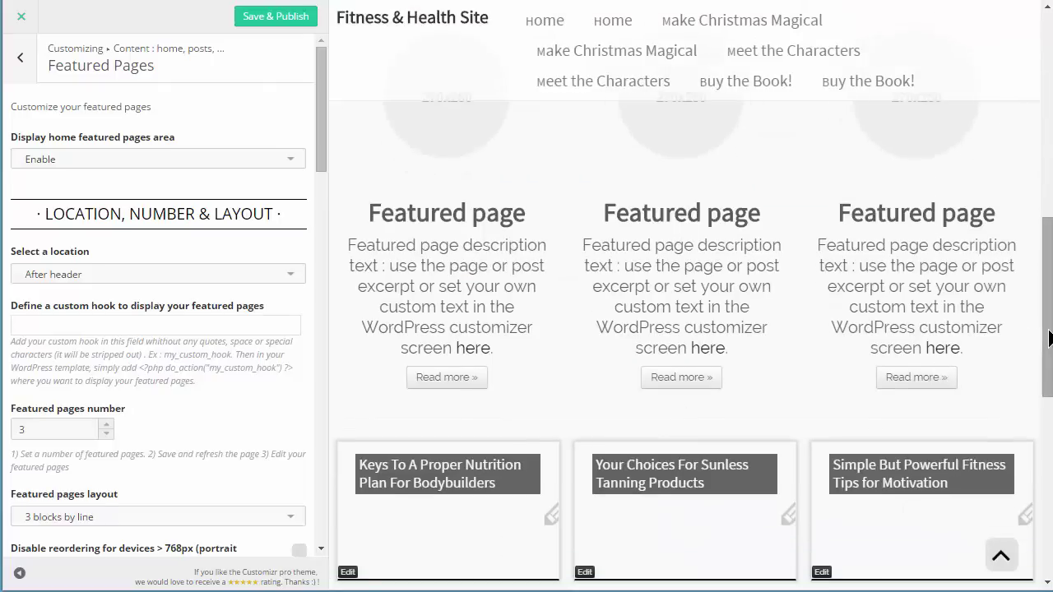
left_click_drag(1050, 337, 1051, 294)
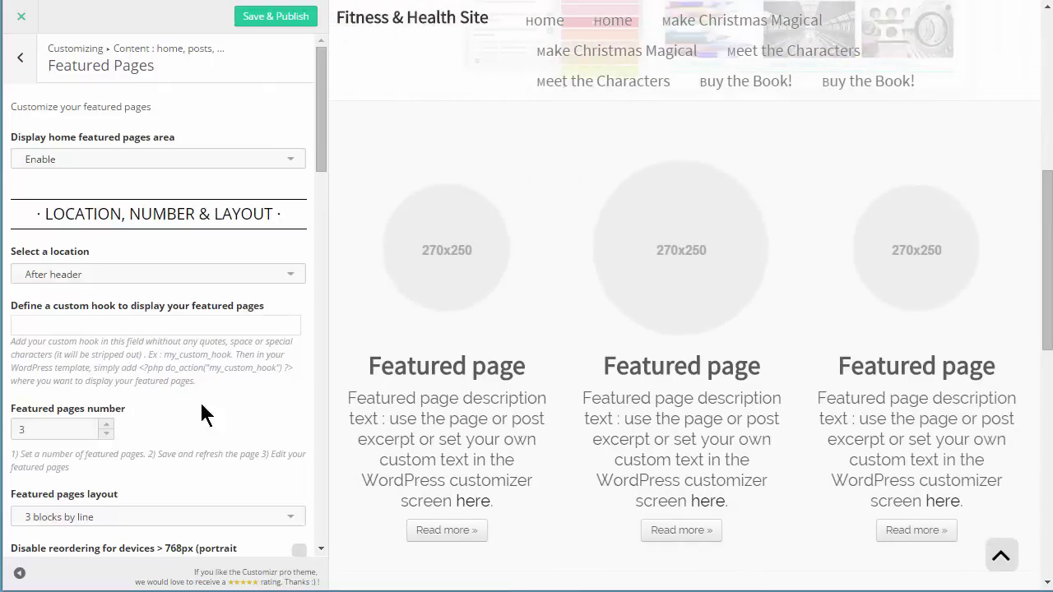
left_click(134, 279)
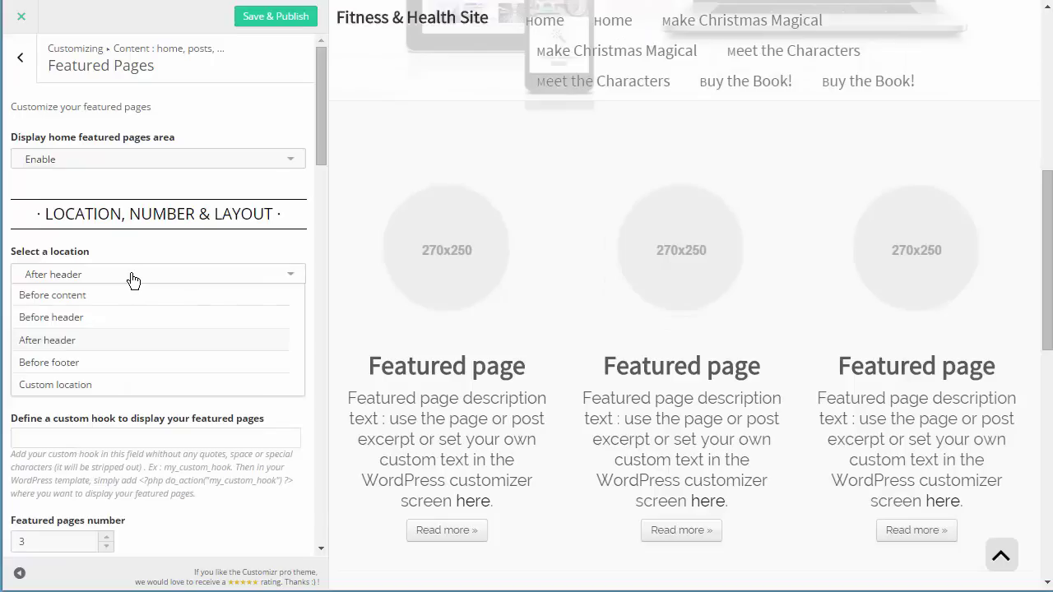
left_click(134, 279)
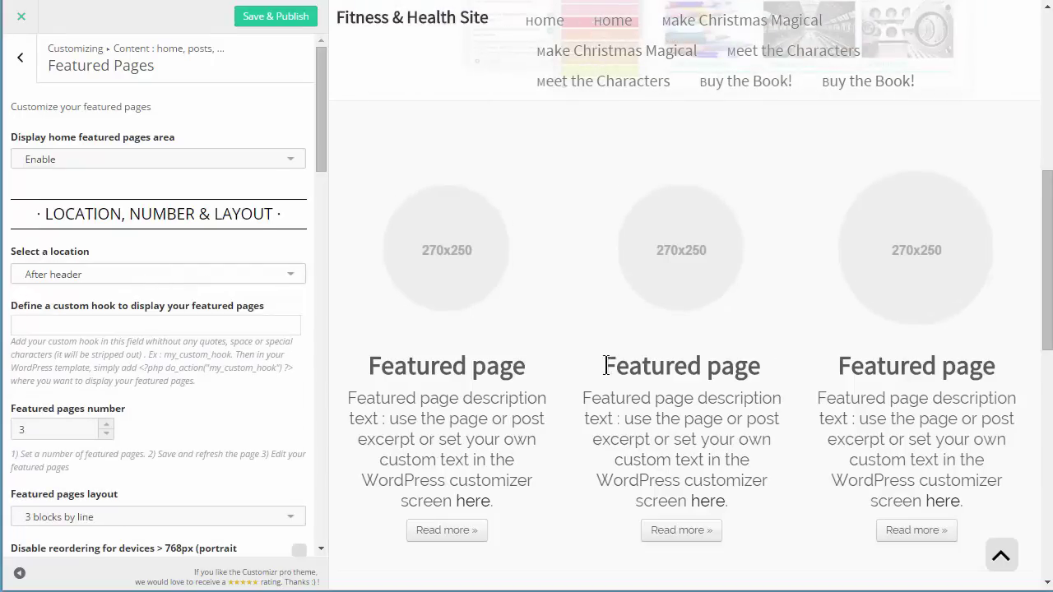
scroll(1049, 175, "up", 1)
left_click_drag(1049, 175, 1040, 63)
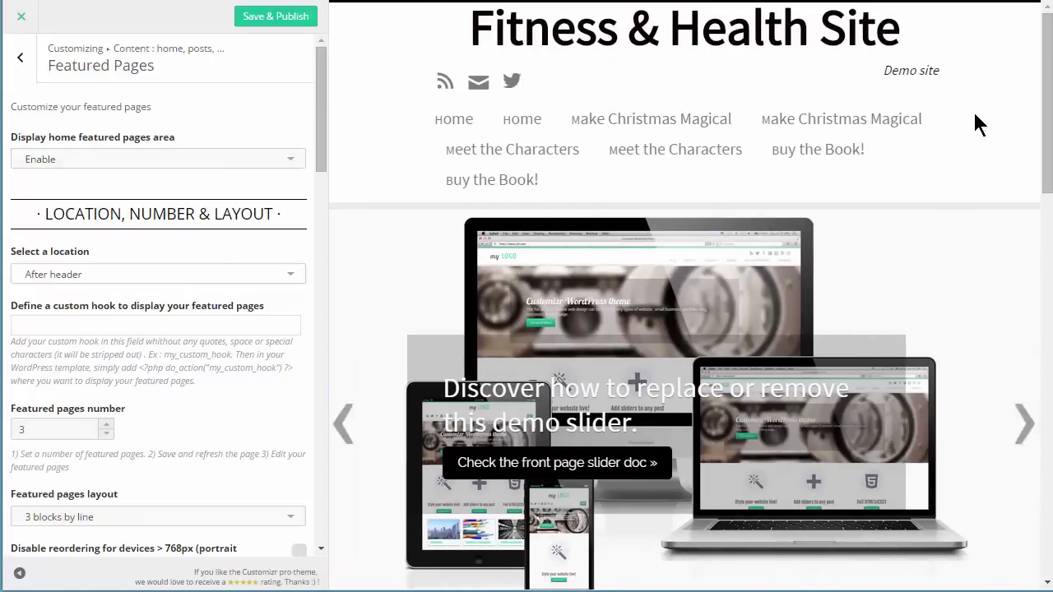
left_click_drag(1050, 56, 1044, 228)
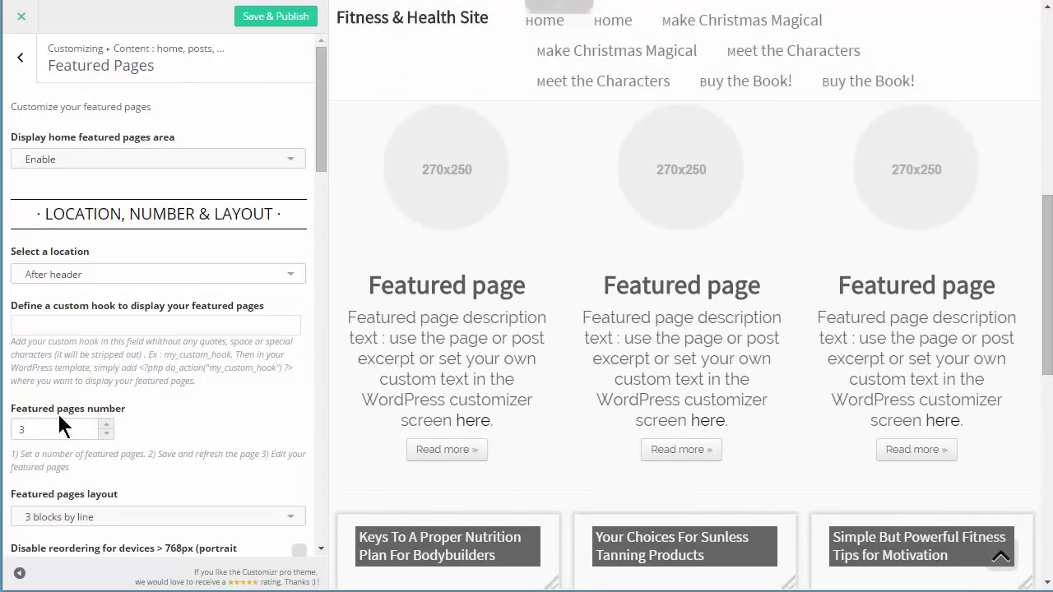
Review the Featured Pages options for number, layout, title and excerpt, buttons, page selection and featured text
right_click(132, 417)
left_click_drag(320, 77, 321, 141)
left_click(261, 238)
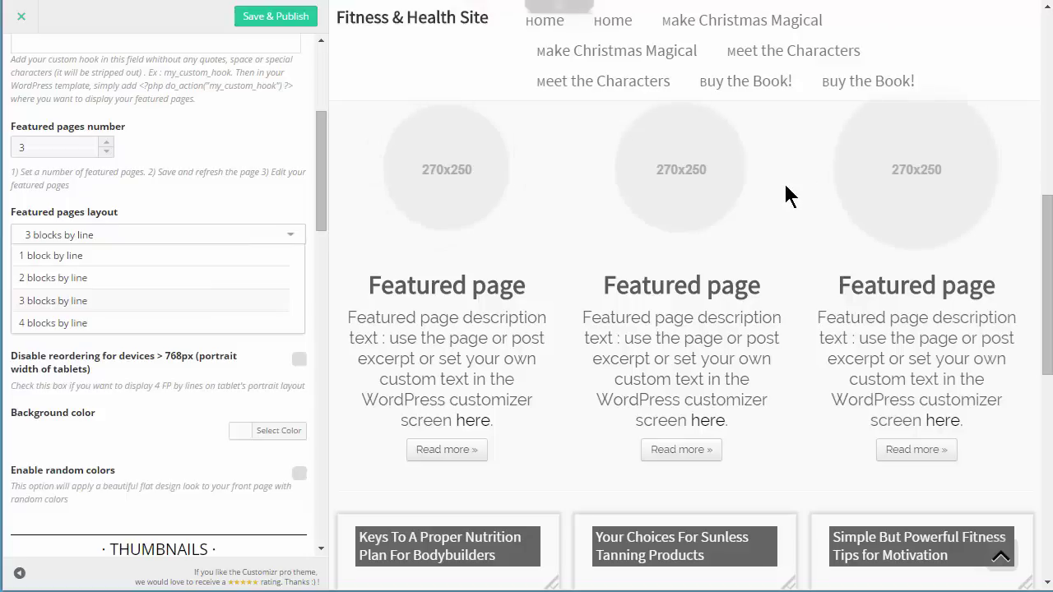
left_click_drag(319, 140, 315, 305)
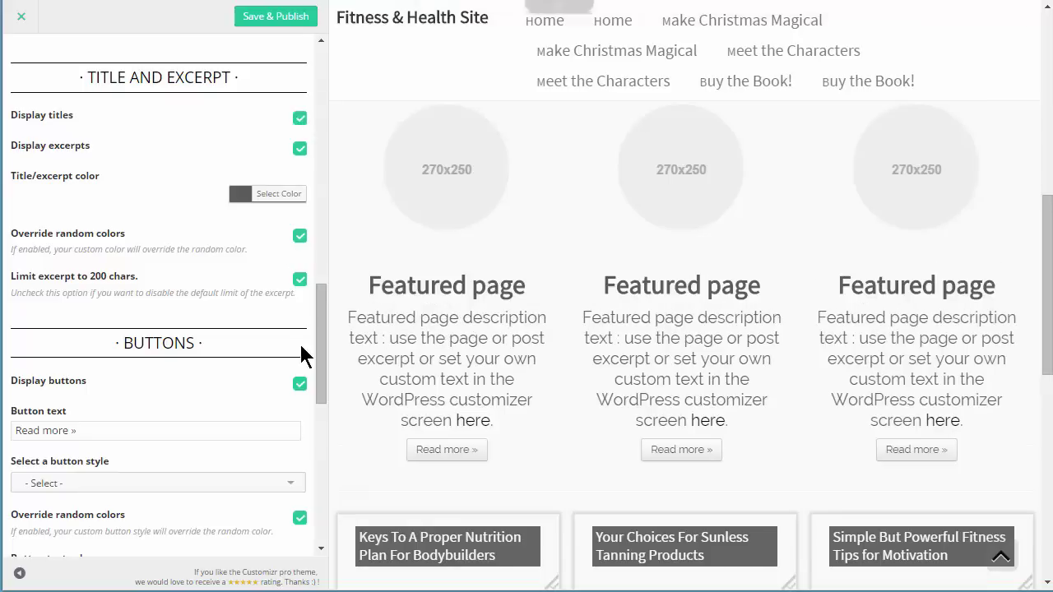
left_click_drag(322, 329, 320, 401)
left_click(130, 124)
scroll(287, 189, "down", 1)
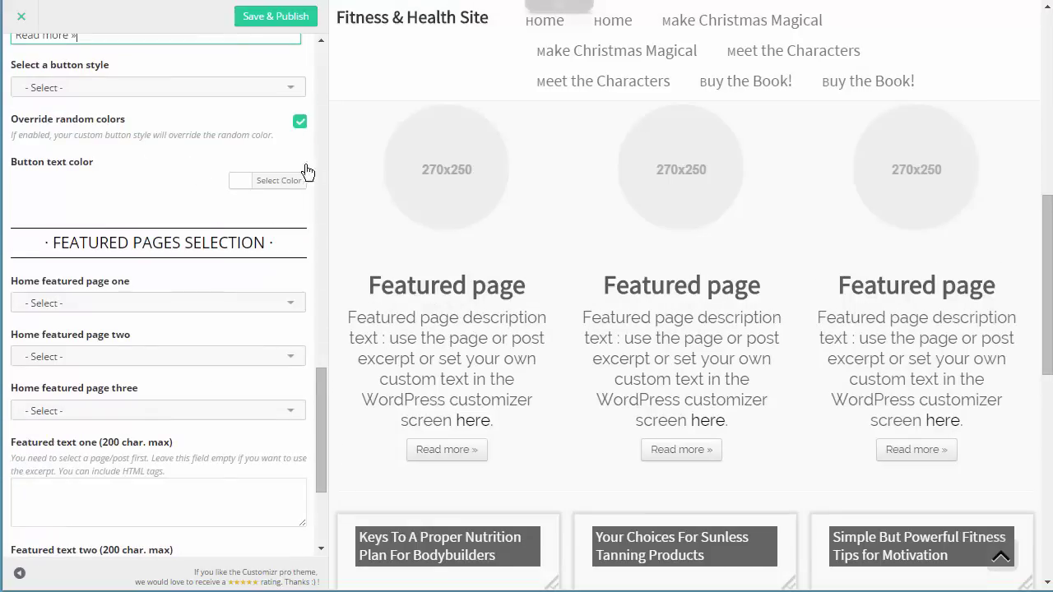
left_click_drag(315, 383, 319, 480)
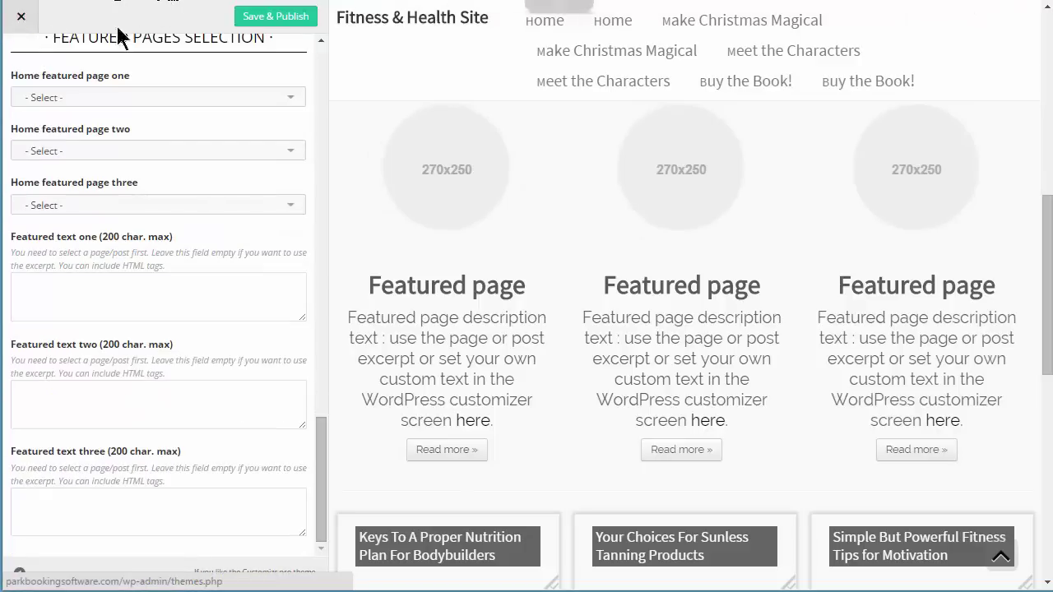
scroll(322, 56, "up", 10)
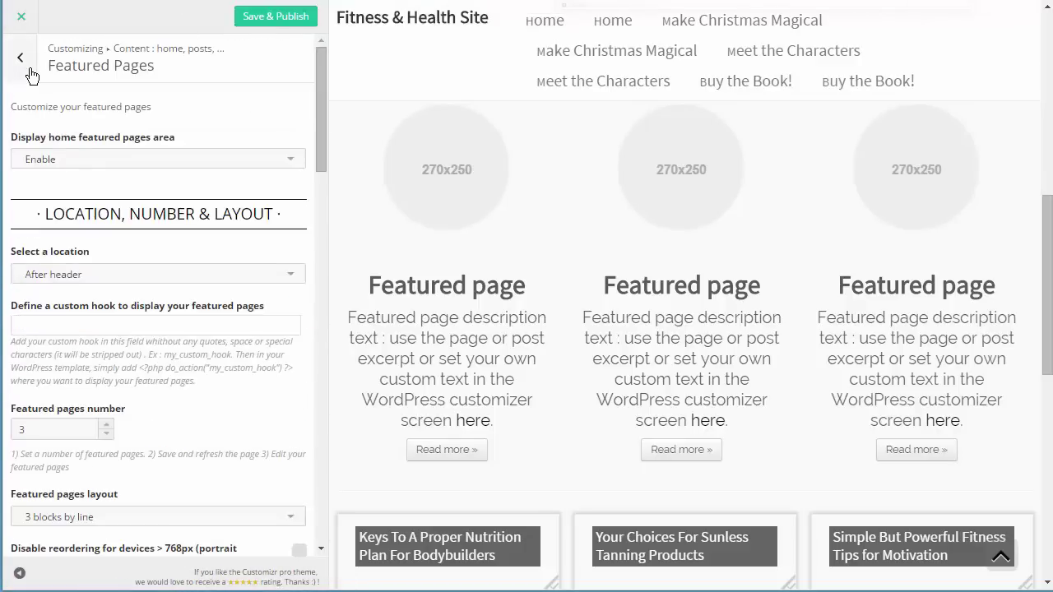
Open the Content section's Front Page settings and check the choices for what the front page displays
left_click(22, 70)
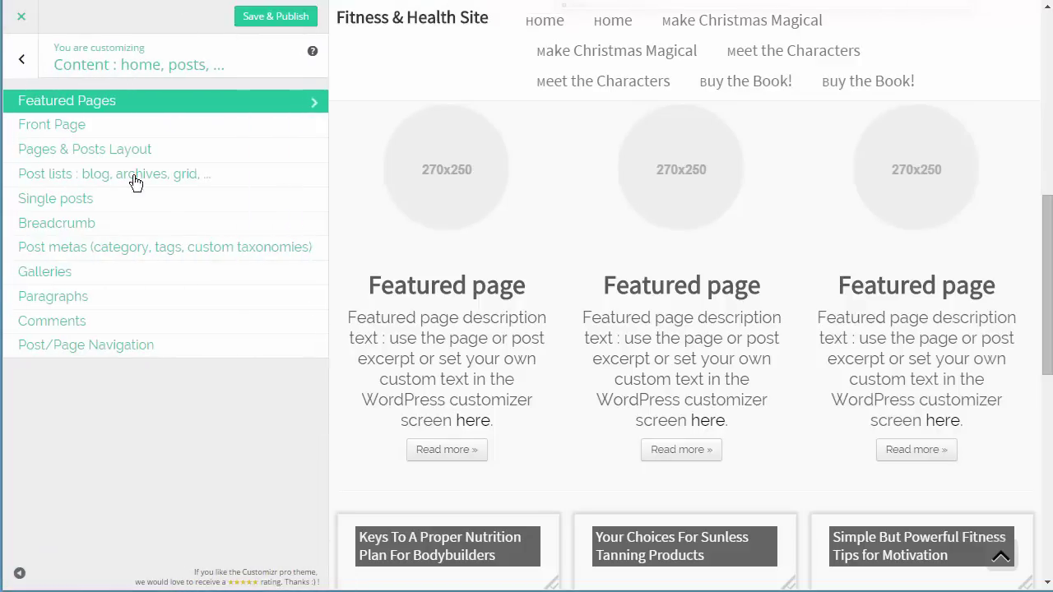
left_click(72, 133)
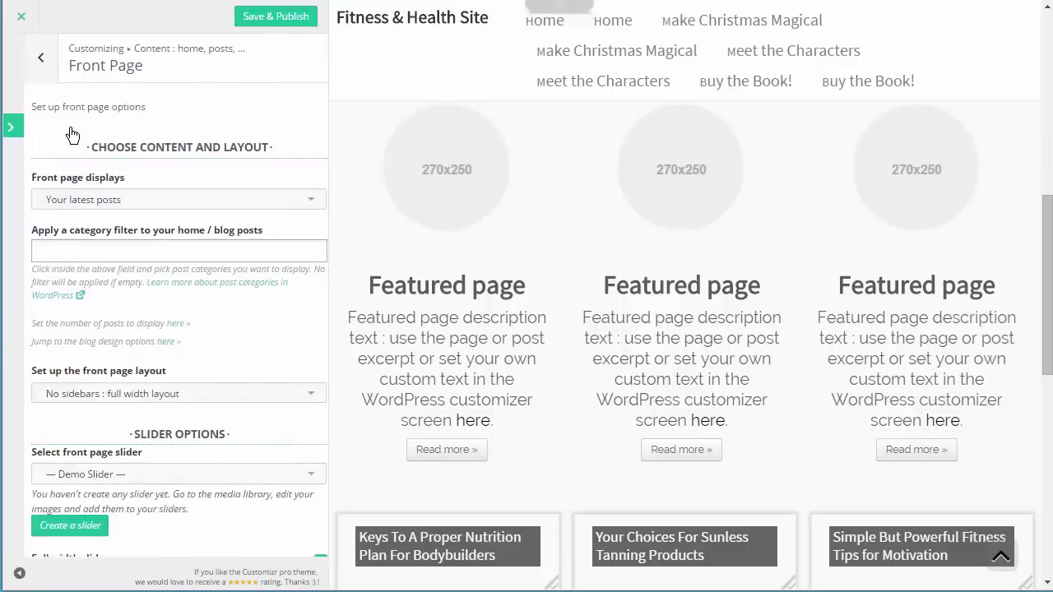
left_click(144, 202)
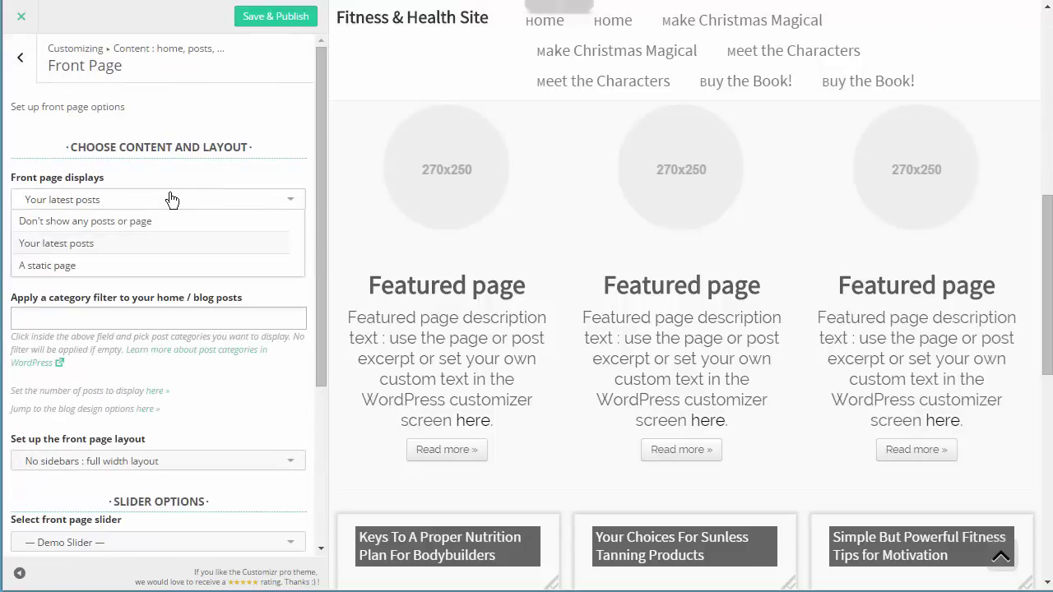
left_click(183, 142)
Review the sidebar choices for the front page layout and compare them with the top of the site preview
left_click_drag(323, 144, 312, 327)
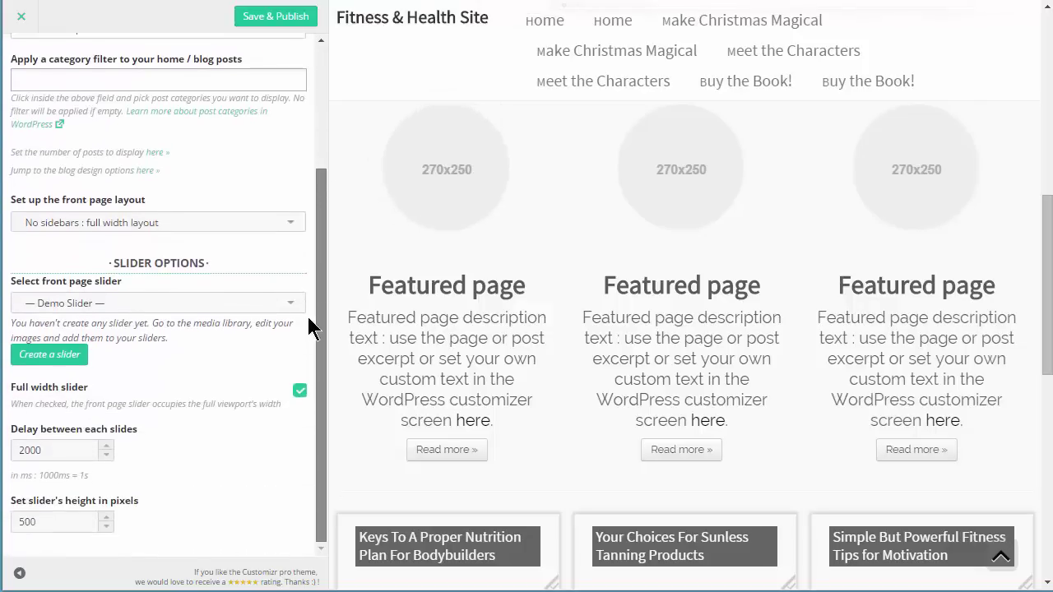
left_click(211, 235)
scroll(1041, 283, "down", 1)
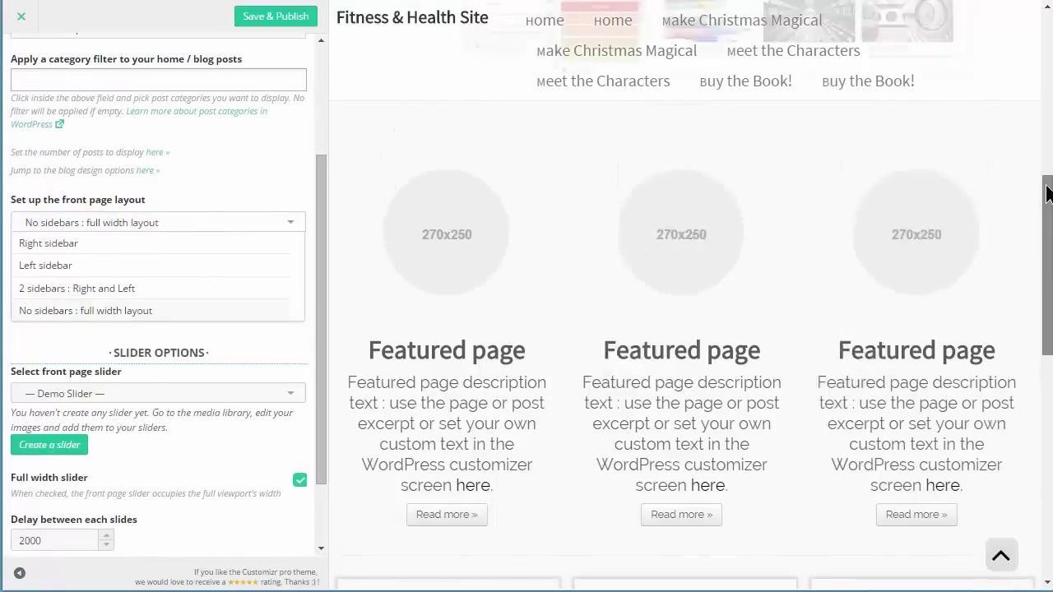
left_click_drag(1049, 290, 1047, 78)
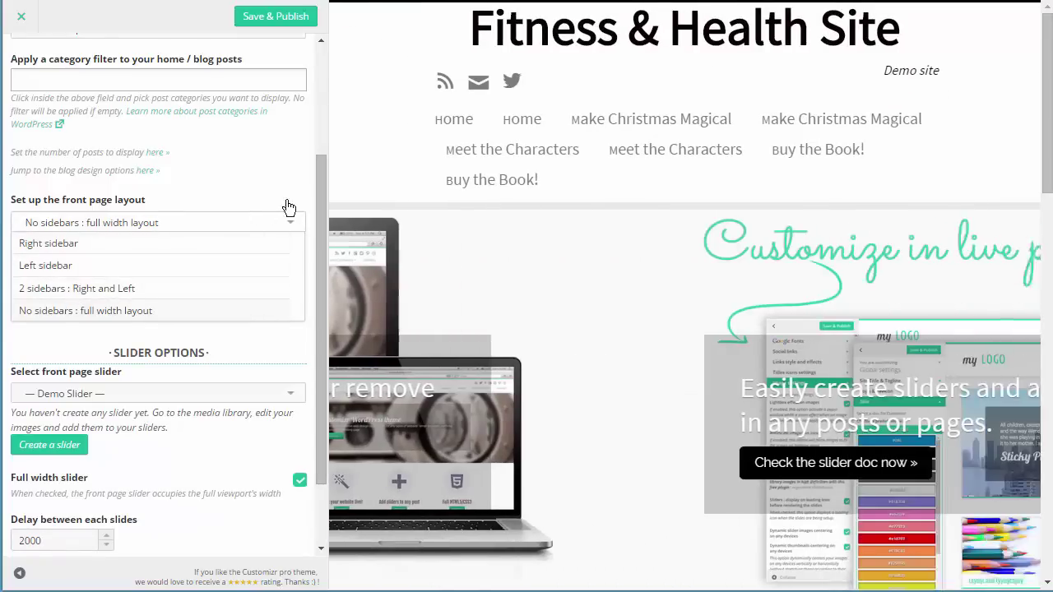
left_click(290, 226)
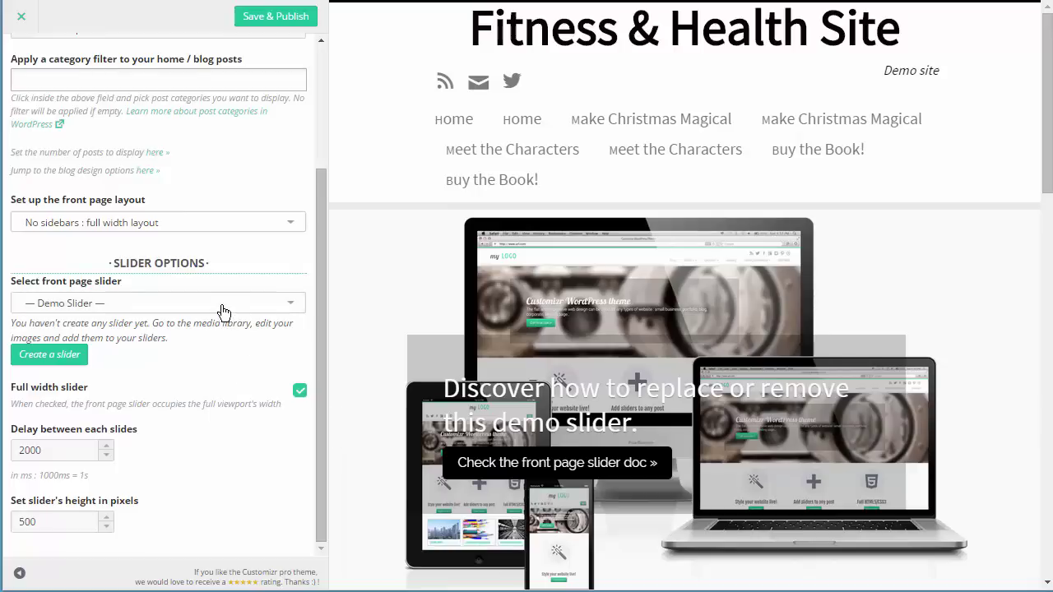
Set the front page slider to No slider and check the top of the site preview
left_click(224, 307)
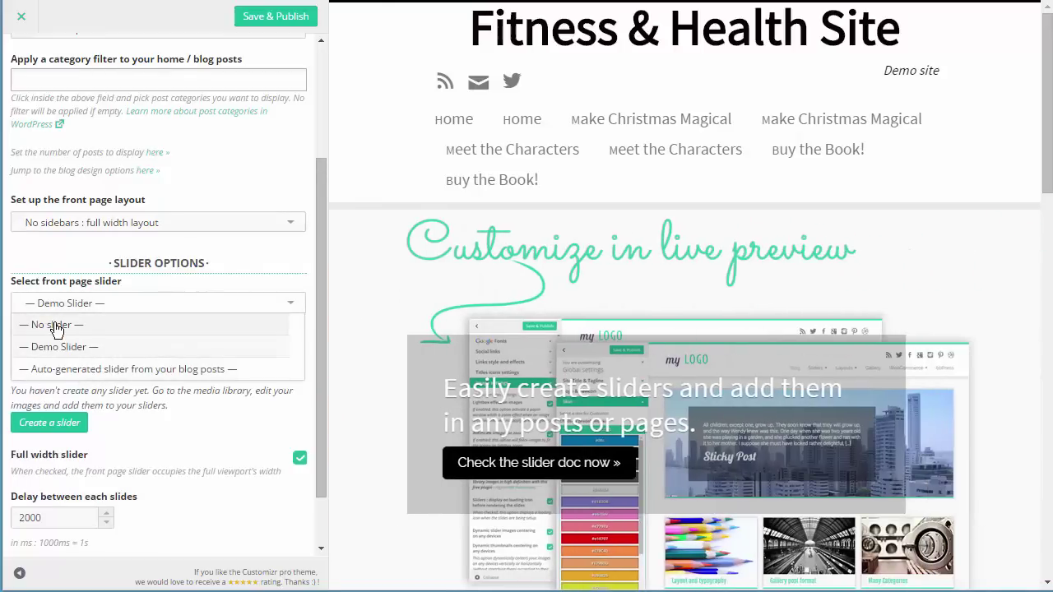
left_click(56, 326)
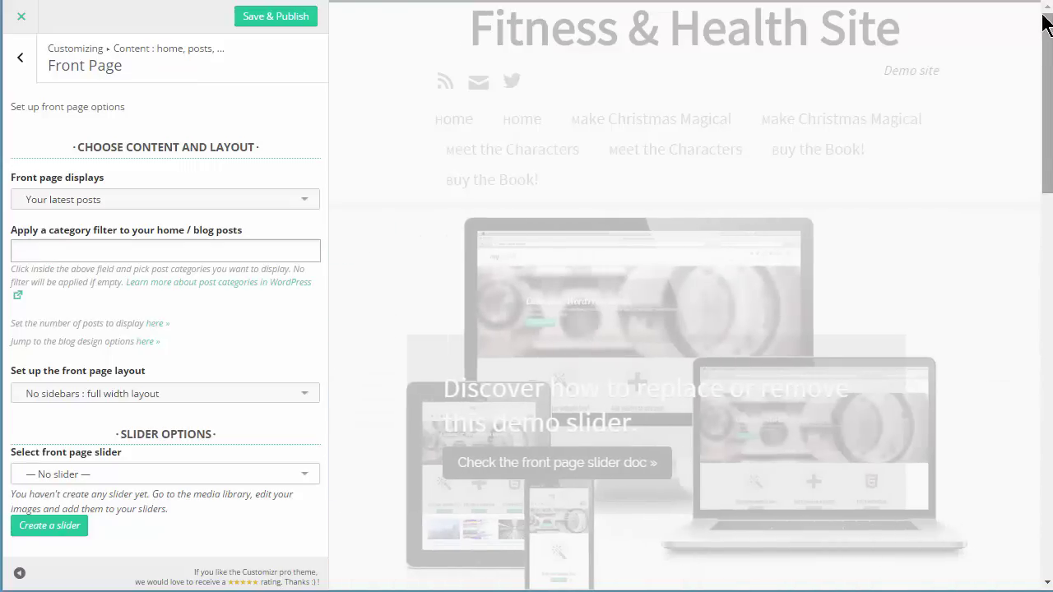
left_click_drag(1050, 49, 1037, 7)
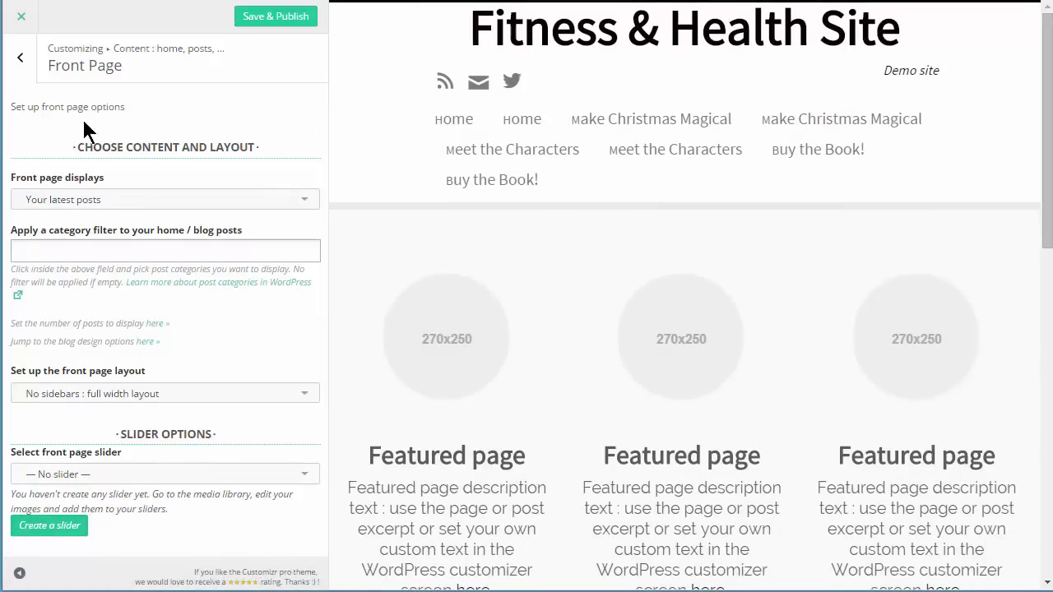
Open the Pages & Posts Layout settings and check the sidebar choices for the global and posts default layouts
left_click(20, 58)
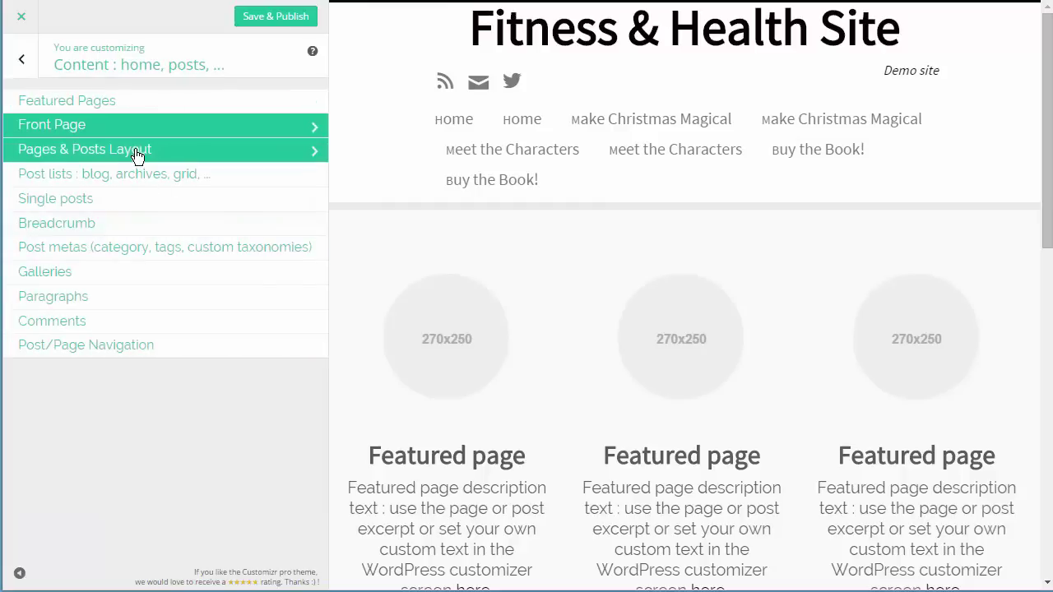
left_click(139, 157)
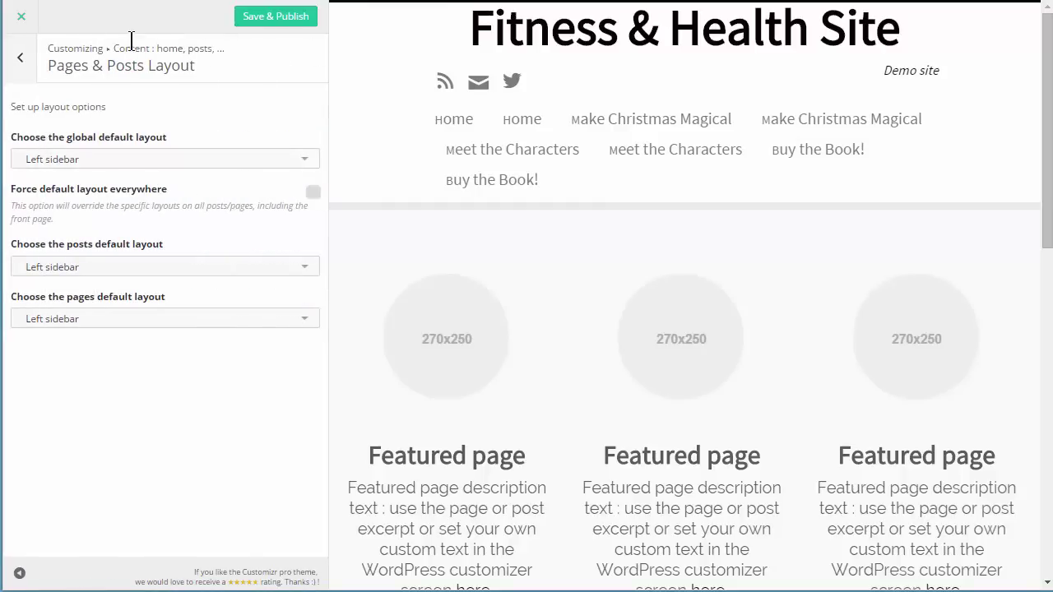
left_click(85, 164)
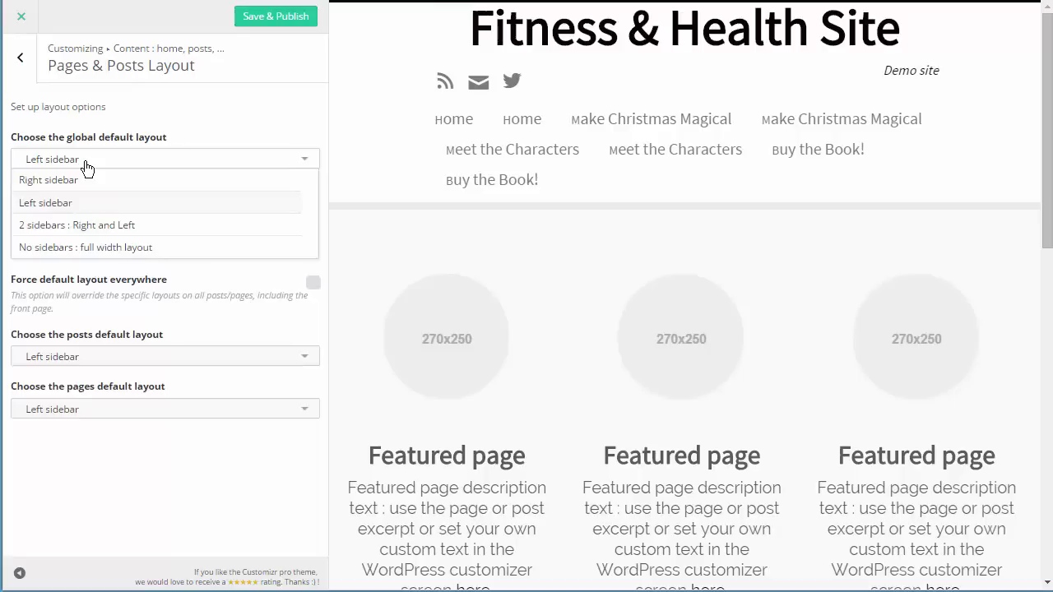
left_click(88, 165)
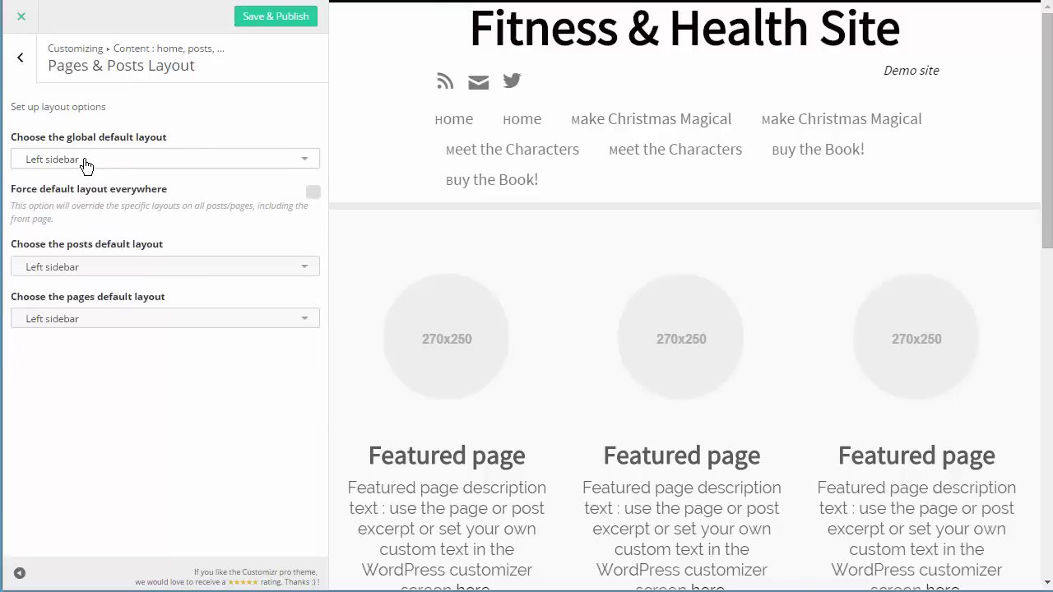
left_click(72, 267)
left_click(89, 269)
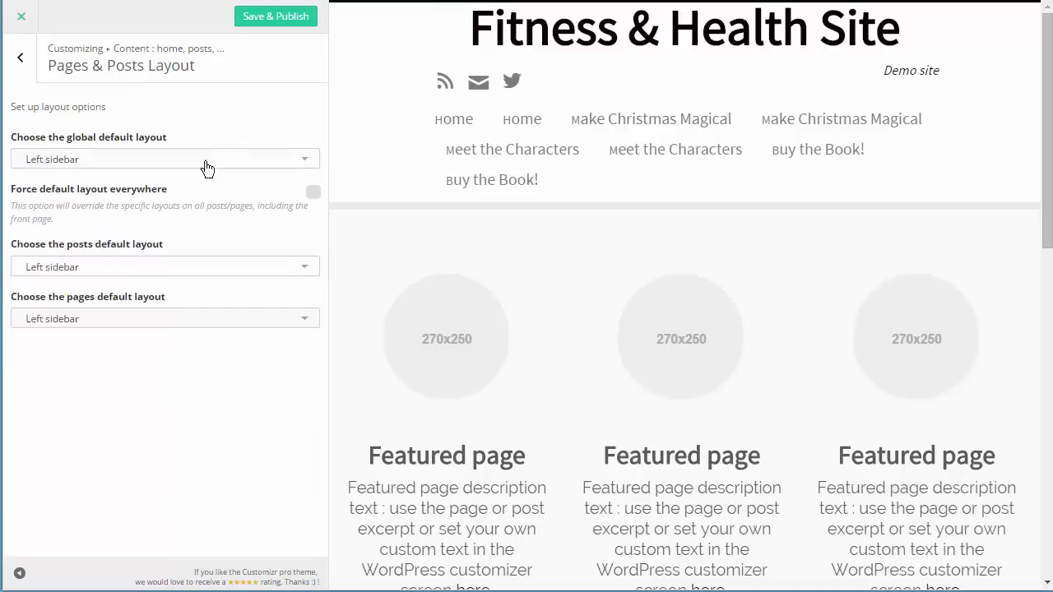
left_click(105, 265)
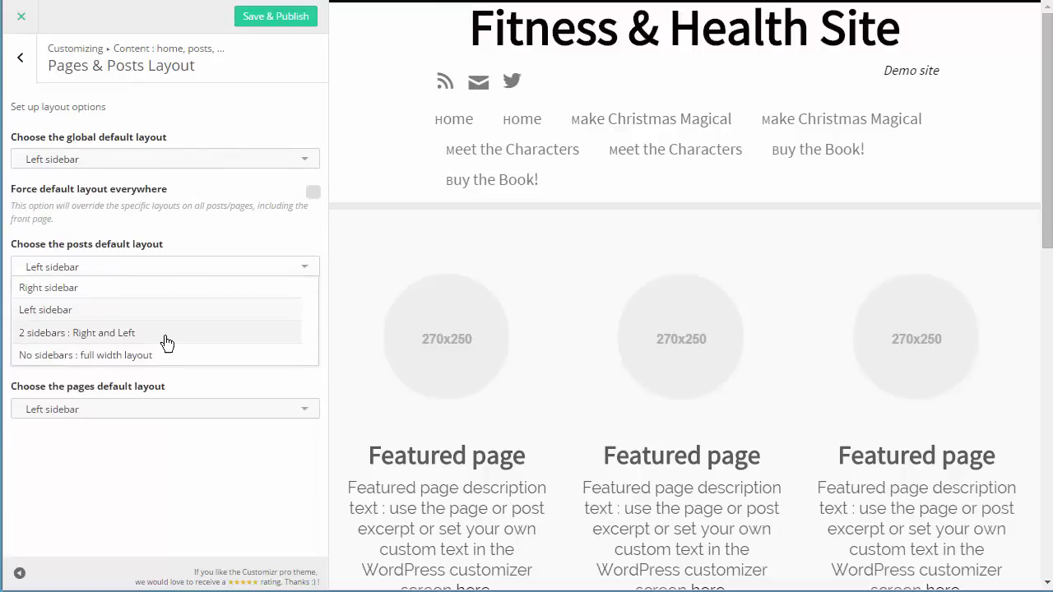
Look over the Post lists settings and check the thumbnail position choices in the Single posts settings
left_click(19, 69)
left_click(80, 181)
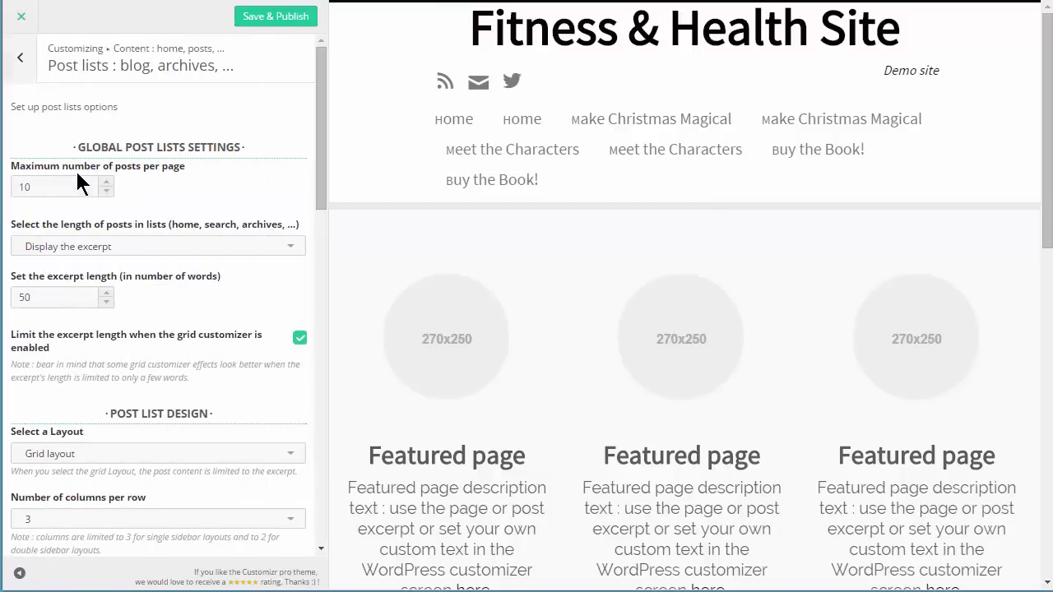
left_click(15, 62)
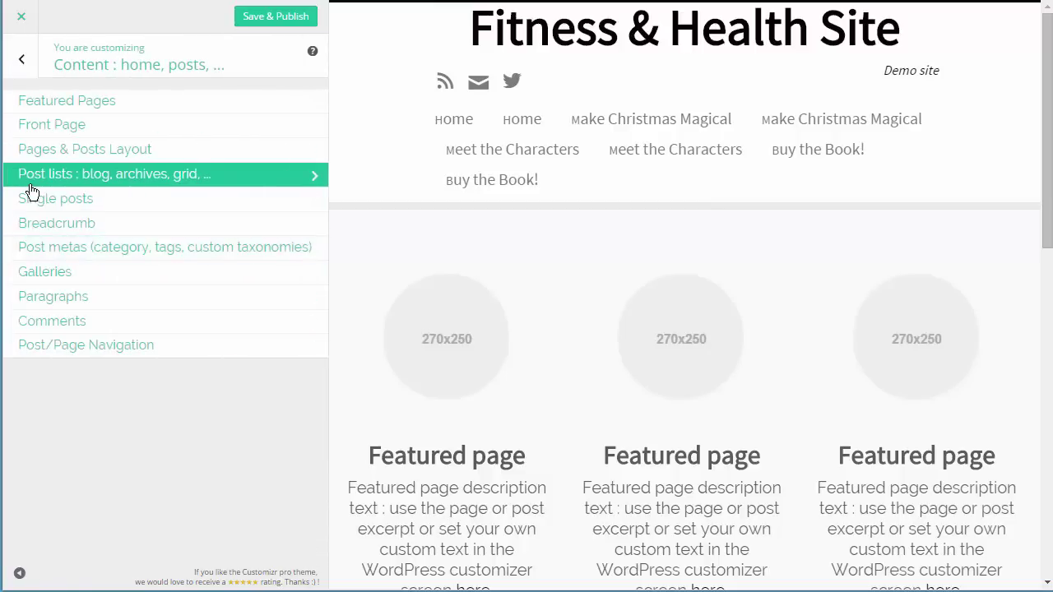
left_click(47, 202)
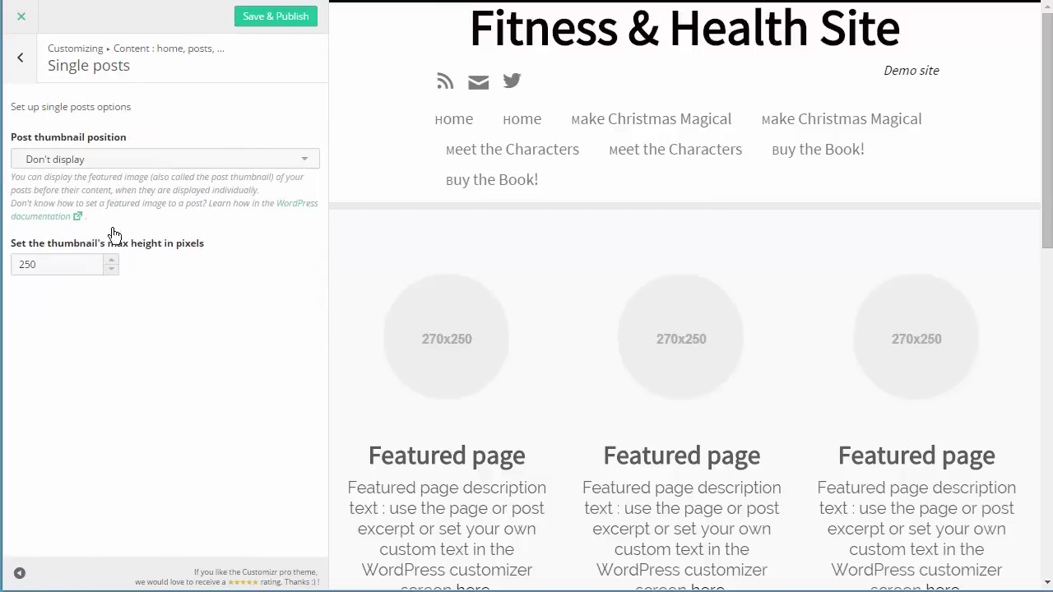
left_click(138, 160)
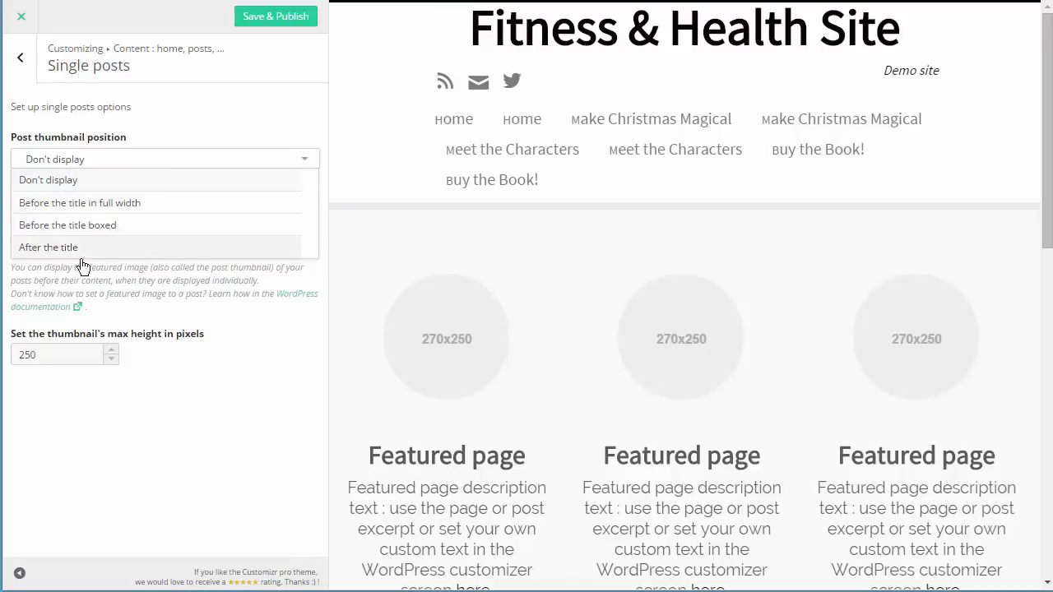
left_click(184, 352)
Review the Breadcrumb settings for the home page, pages, single posts and posts lists
left_click(21, 59)
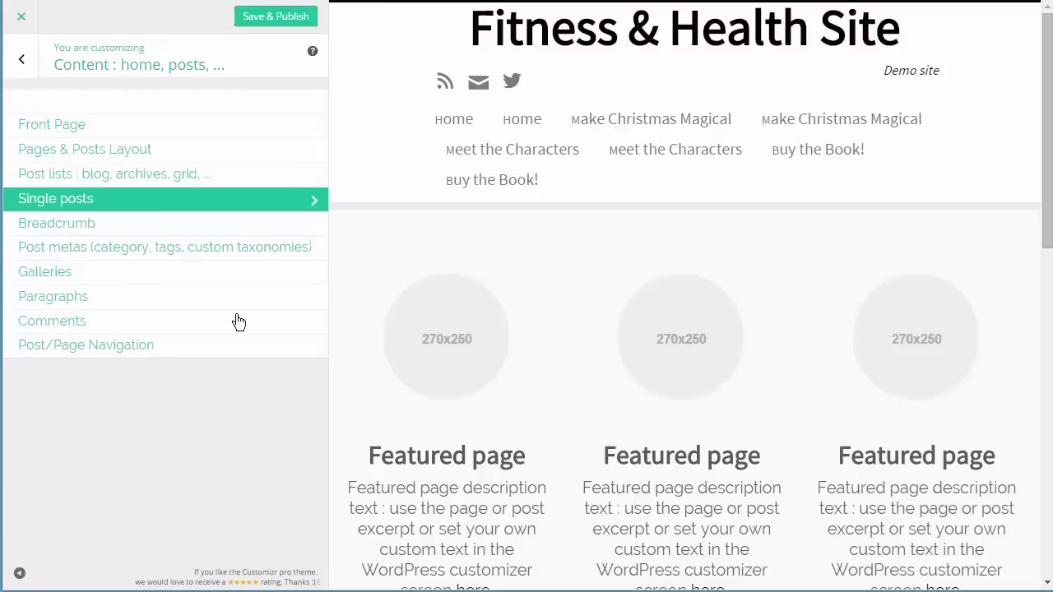
left_click(130, 225)
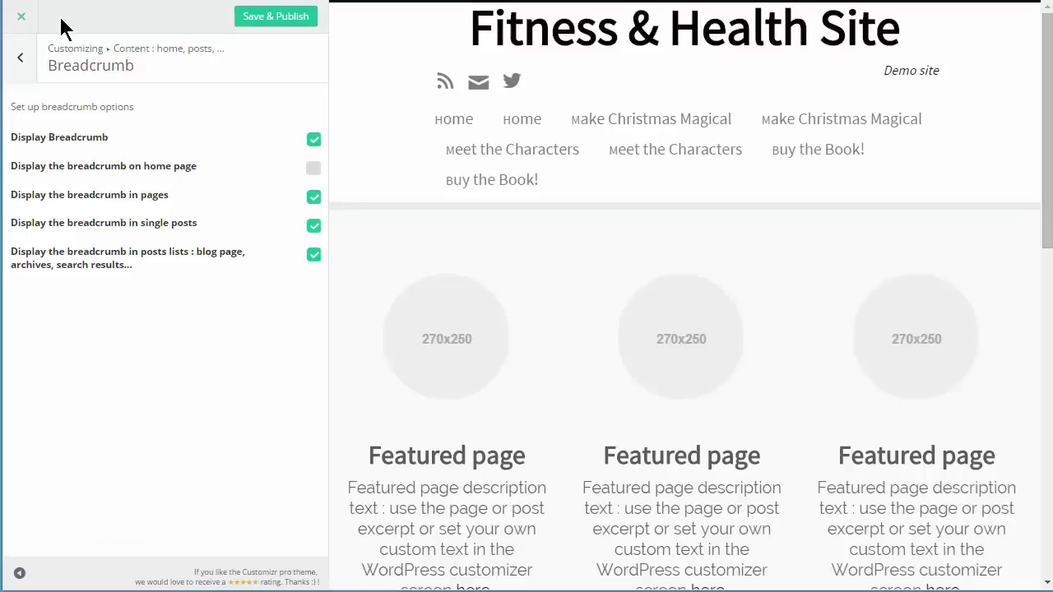
left_click(21, 57)
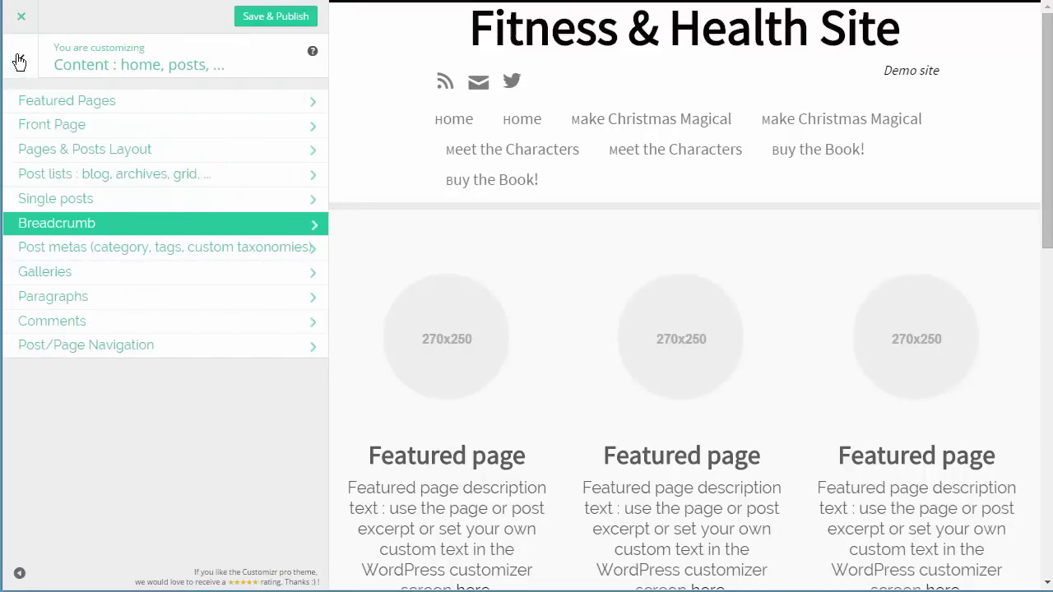
Examine the Post metas settings for design, display contexts, metas to display and the recent update notice
left_click(115, 252)
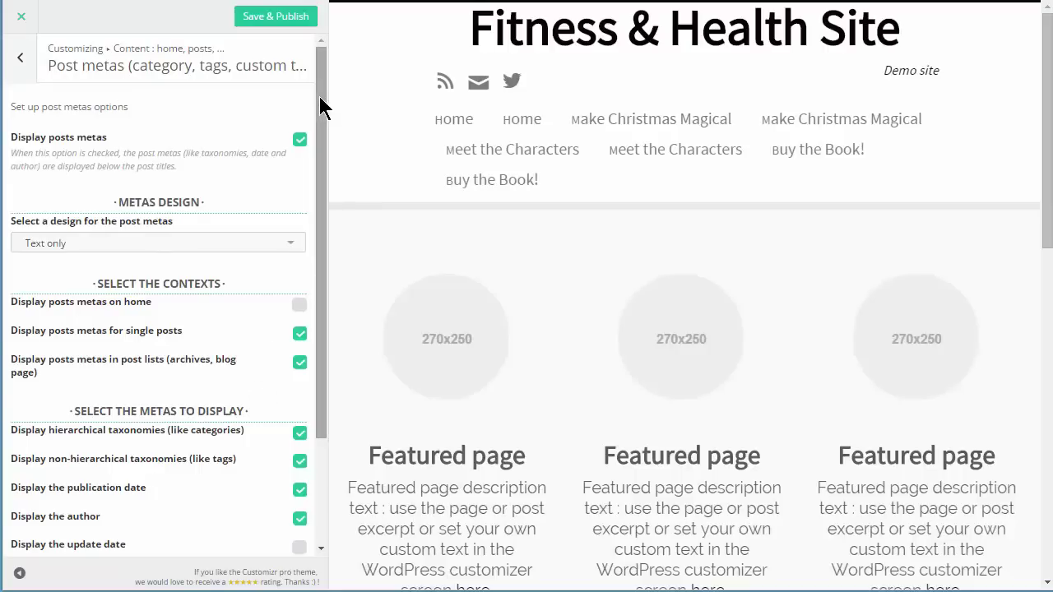
left_click_drag(321, 106, 317, 183)
scroll(318, 182, "down", 1)
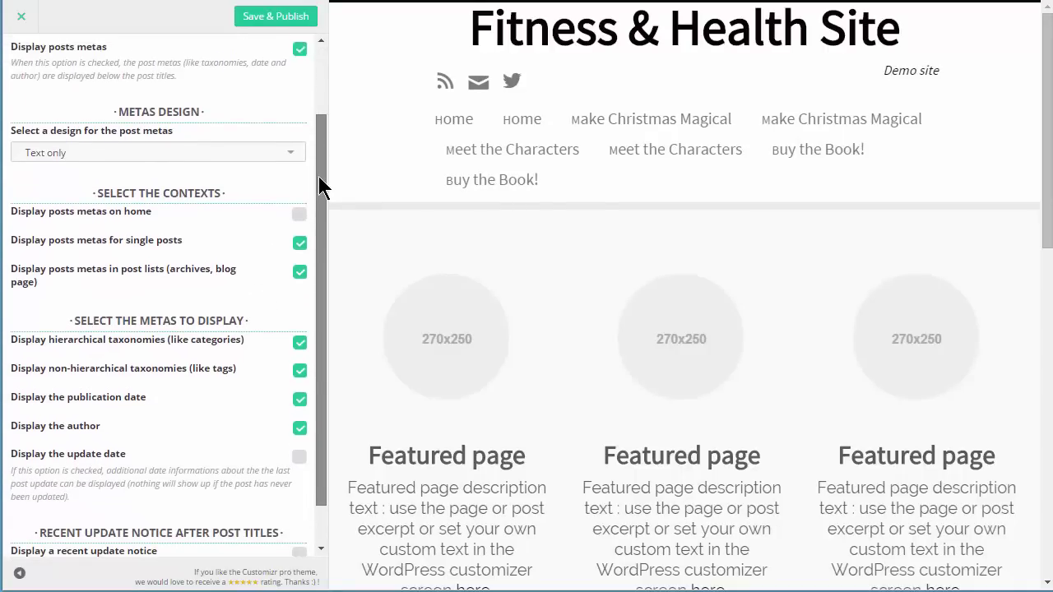
right_click(320, 181)
left_click(321, 190)
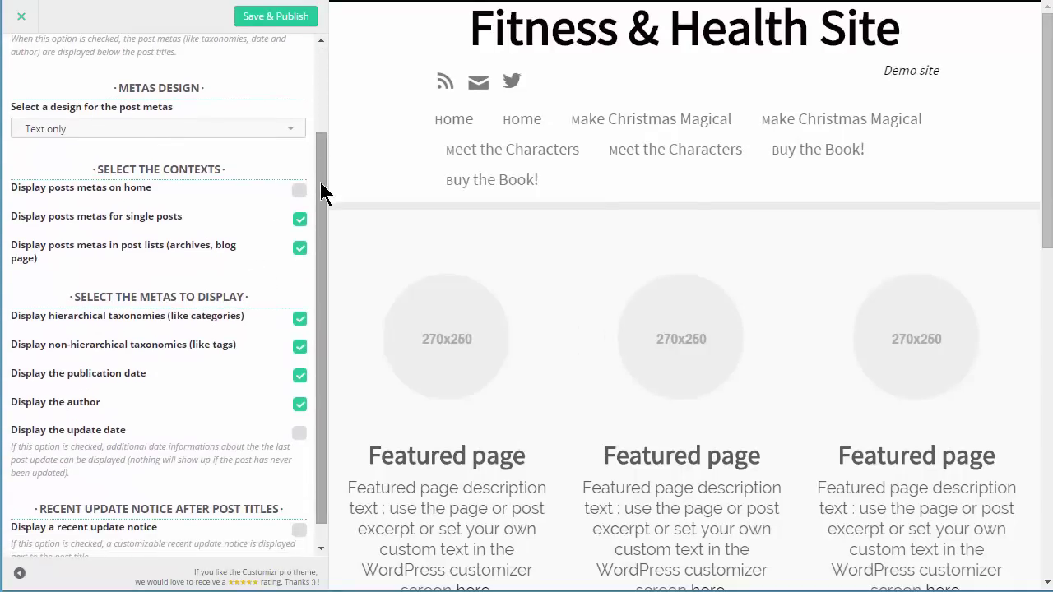
scroll(325, 214, "down", 1)
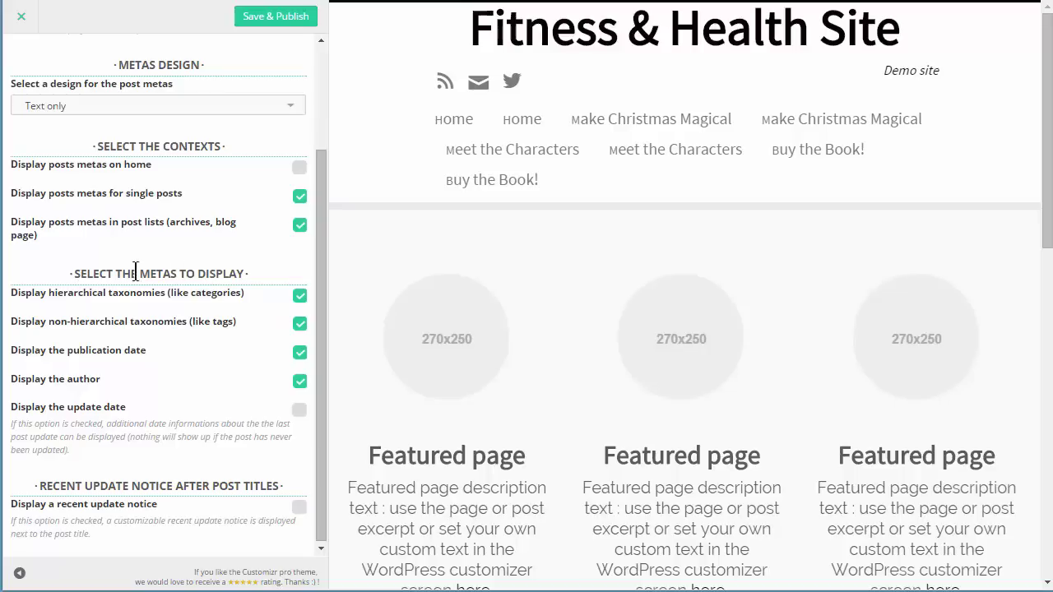
left_click_drag(94, 274, 223, 274)
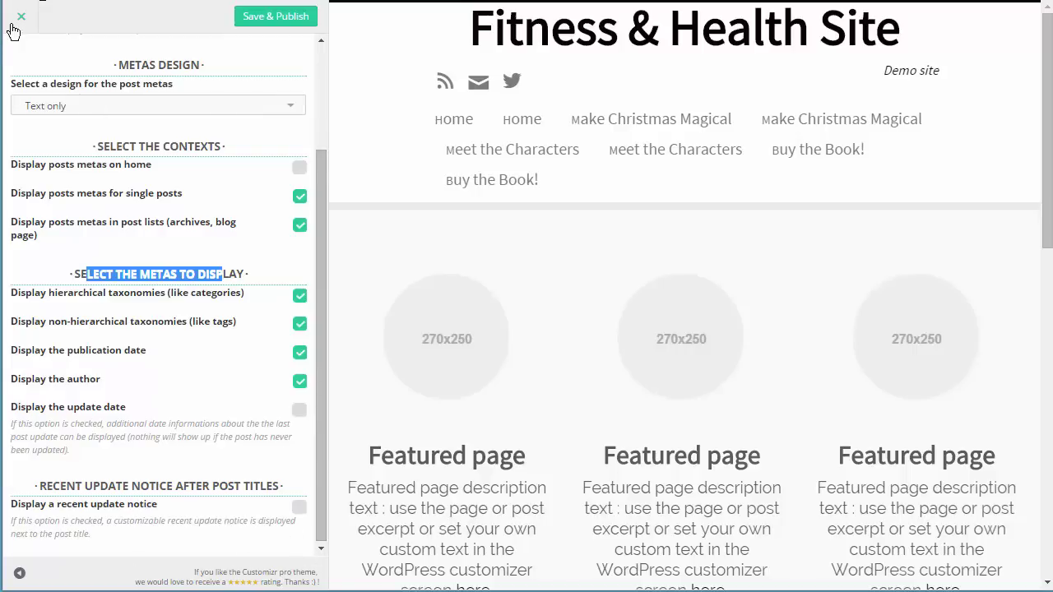
scroll(315, 148, "up", 3)
Review the Galleries settings for Customizr galleries, the lightbox effect and hover effects
left_click(23, 56)
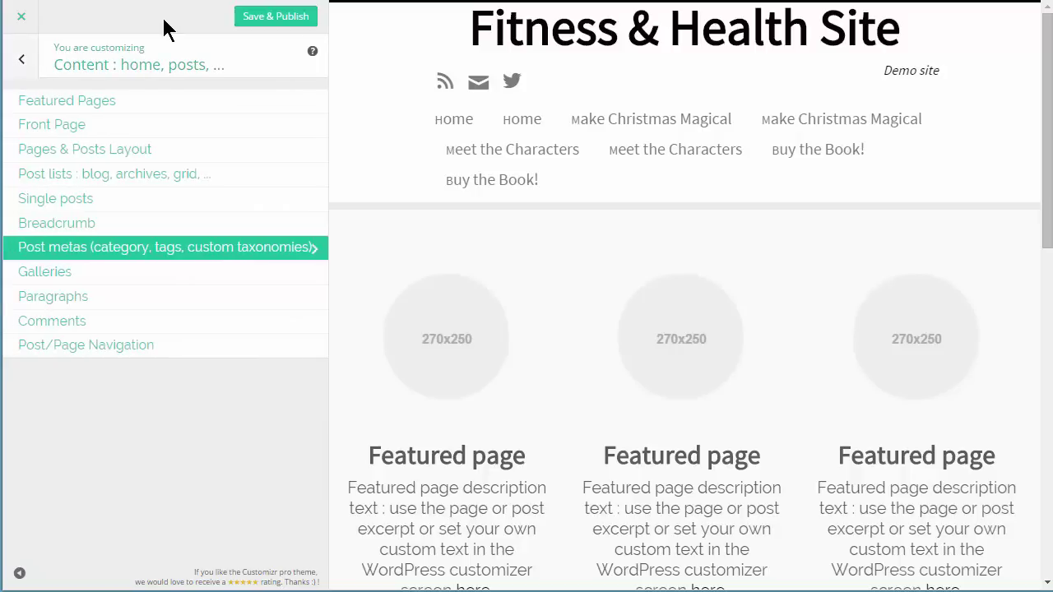
left_click(51, 278)
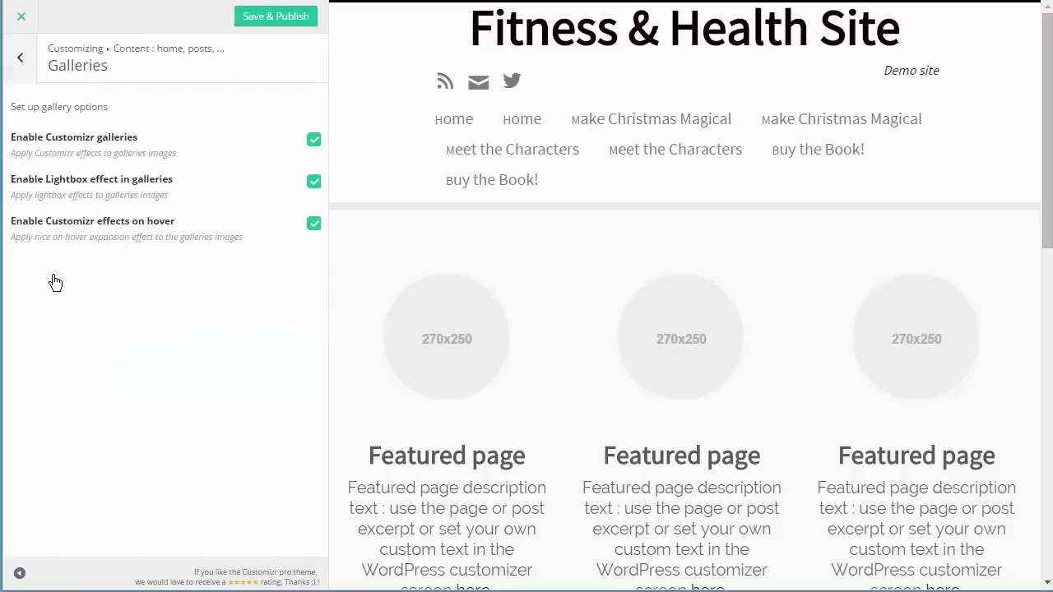
left_click(23, 60)
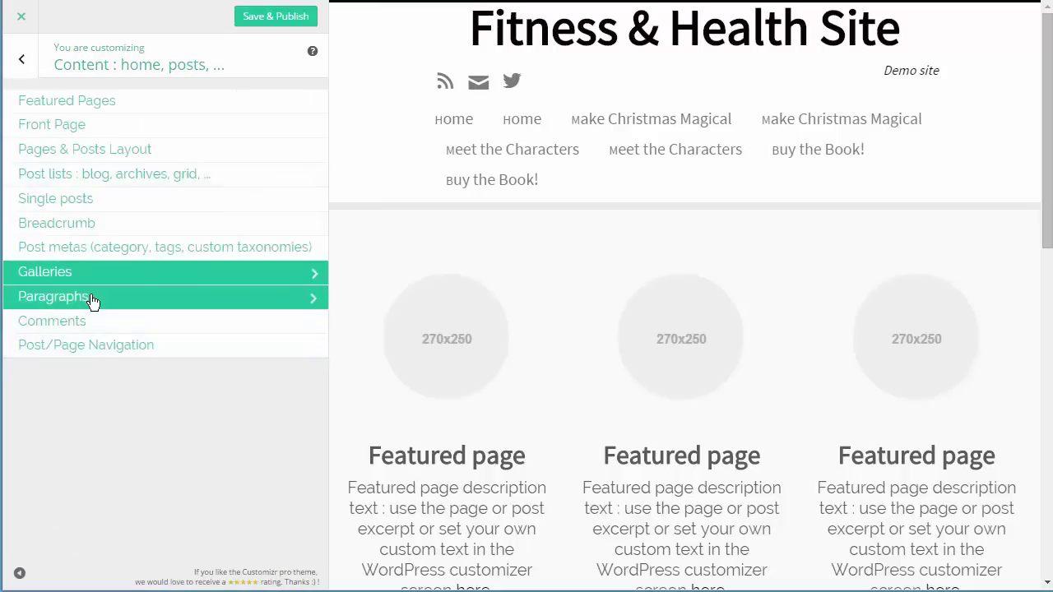
Enable drop caps in the Paragraphs settings to view their extra options, and disable them again
left_click(90, 301)
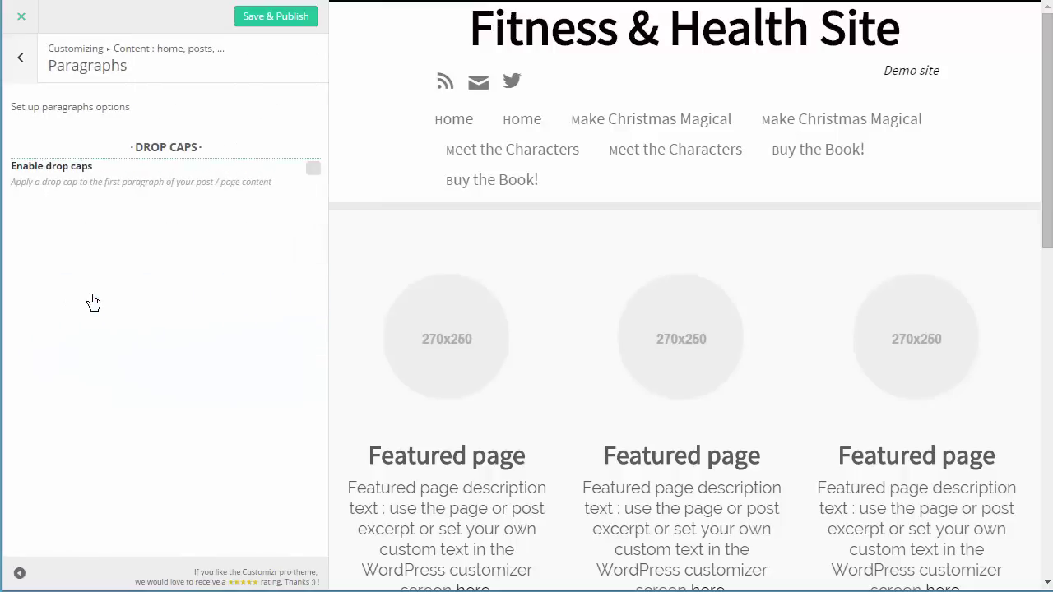
left_click(314, 170)
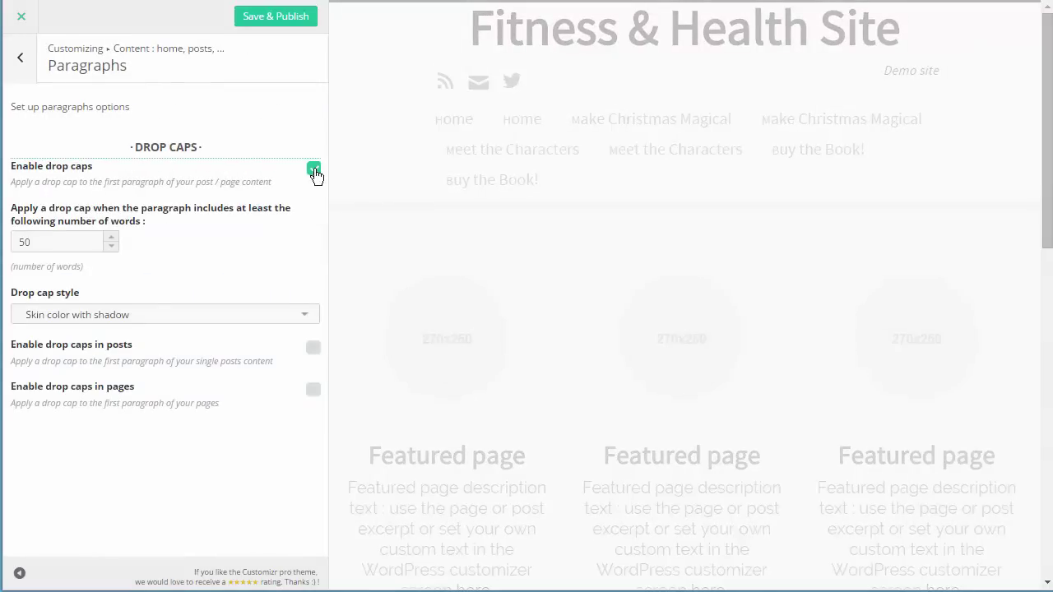
left_click(314, 169)
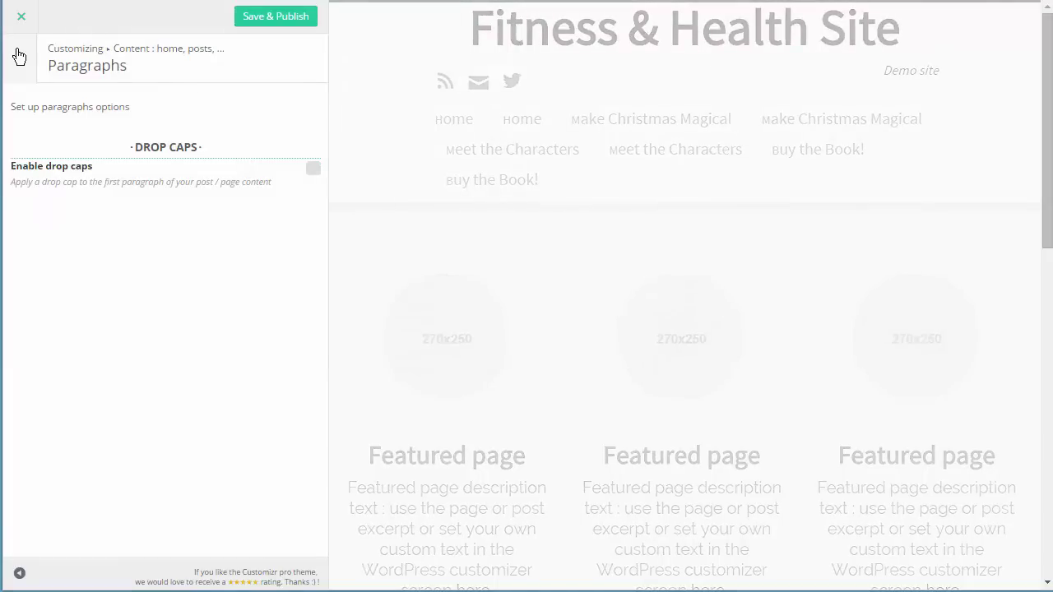
left_click(19, 57)
Check the Comments settings for bubble shape and color choices and for comments on pages and posts
left_click(130, 332)
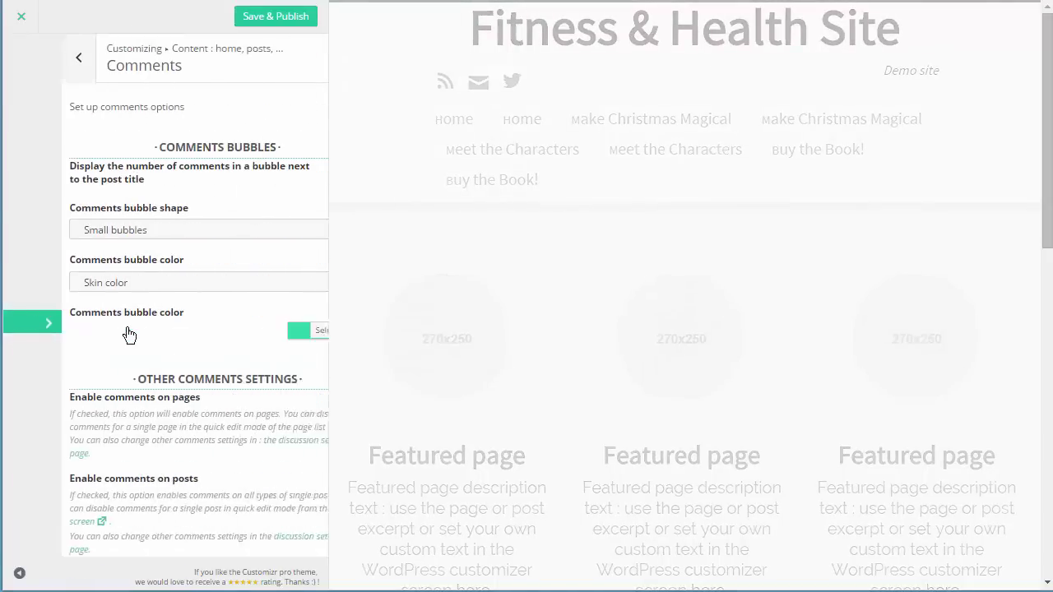
left_click(292, 238)
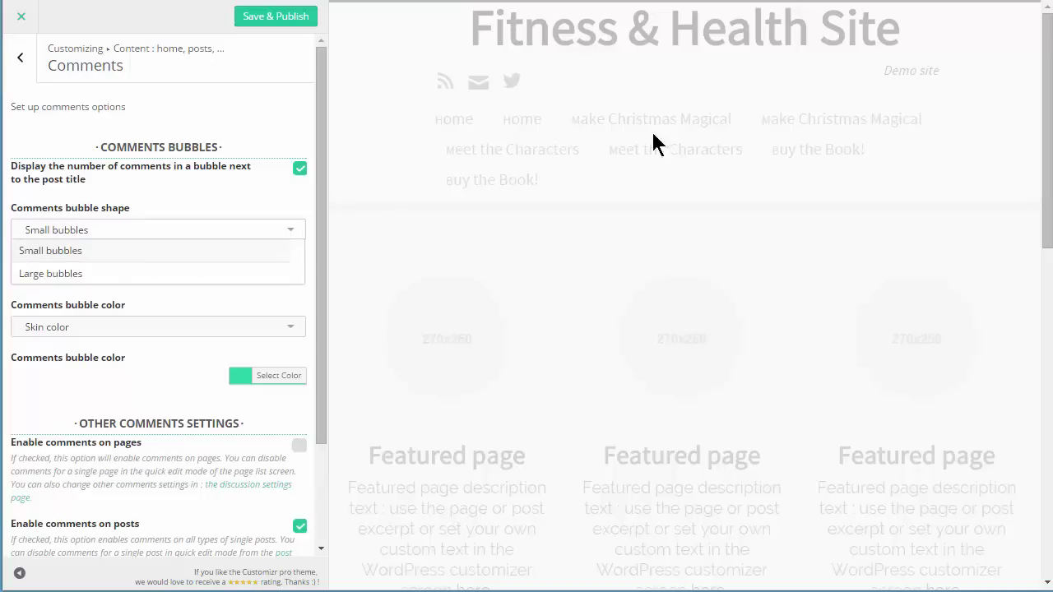
left_click(260, 210)
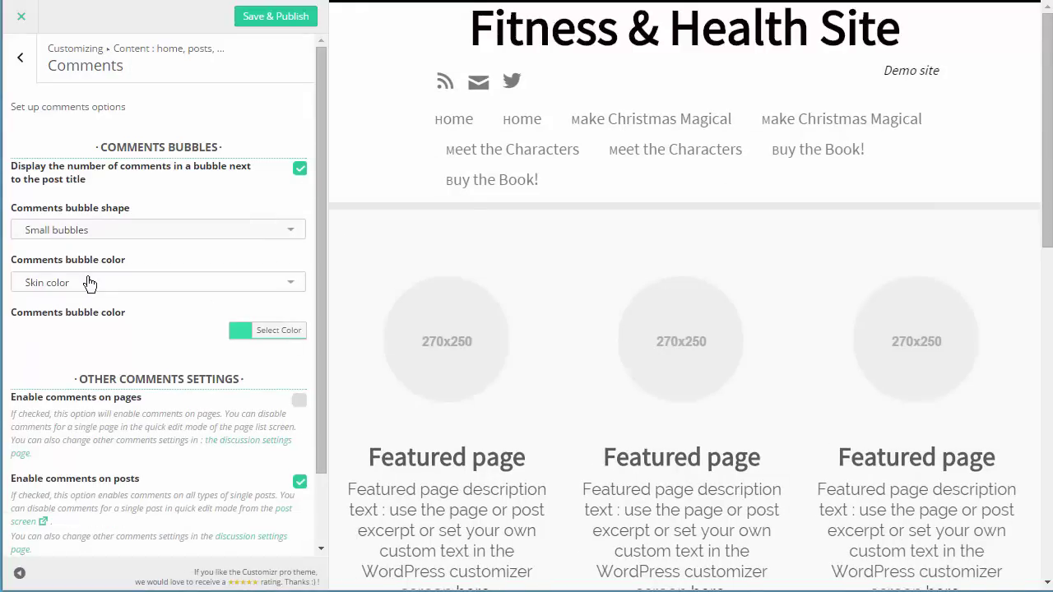
left_click(115, 290)
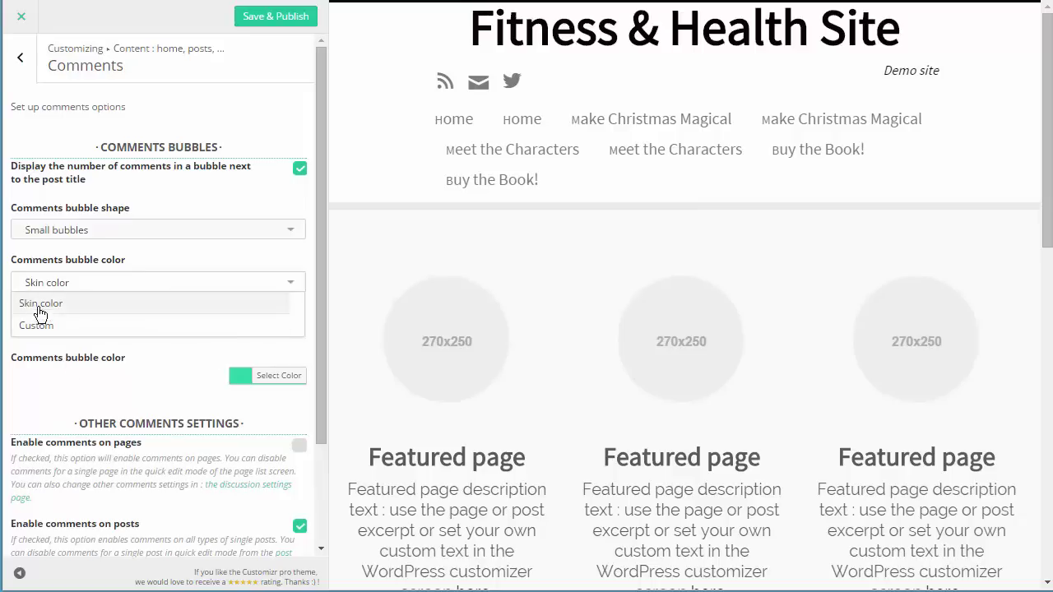
left_click(143, 381)
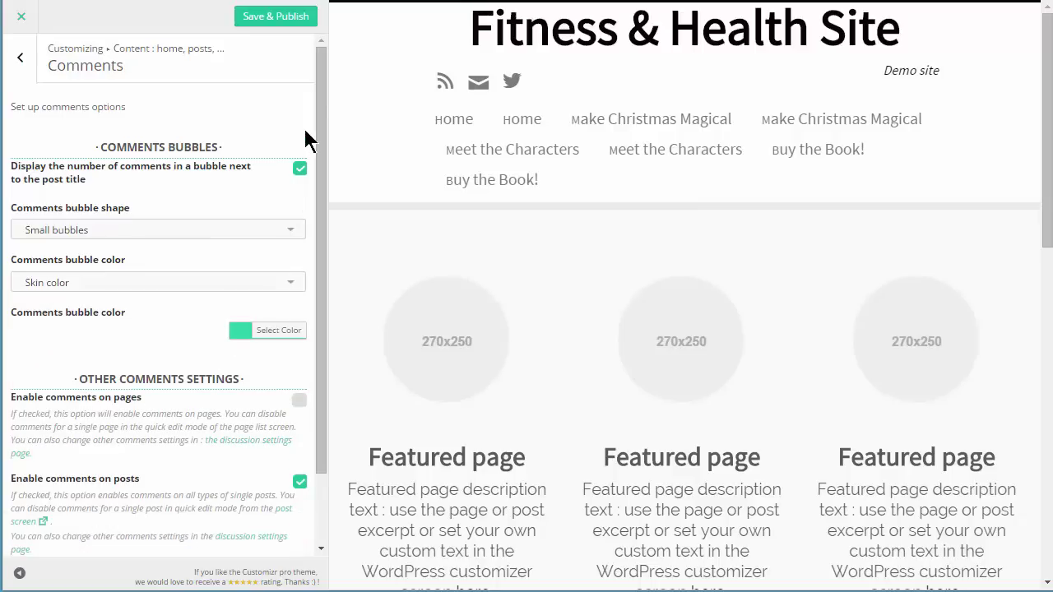
left_click_drag(321, 107, 327, 212)
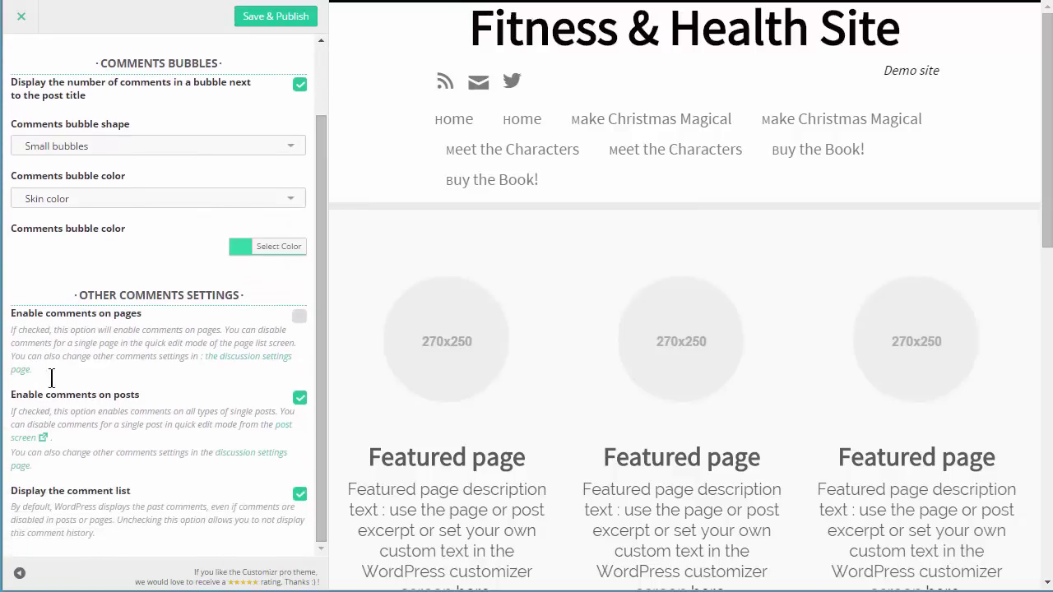
left_click_drag(322, 110, 301, 70)
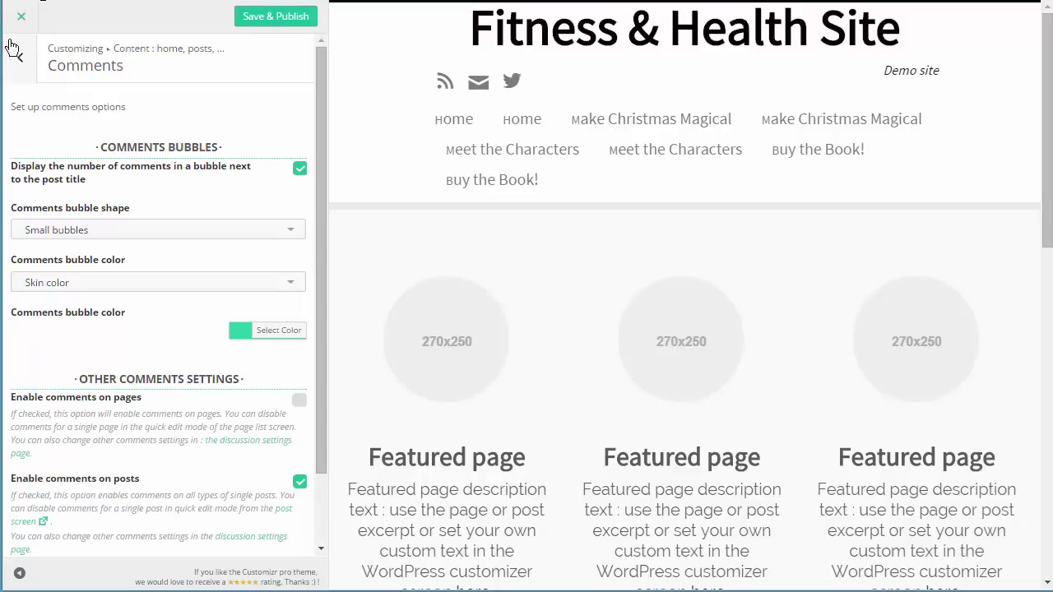
Open the Post/Page Navigation settings, find the post navigation in the preview, and switch posts navigation off and on again
left_click(27, 62)
left_click(132, 354)
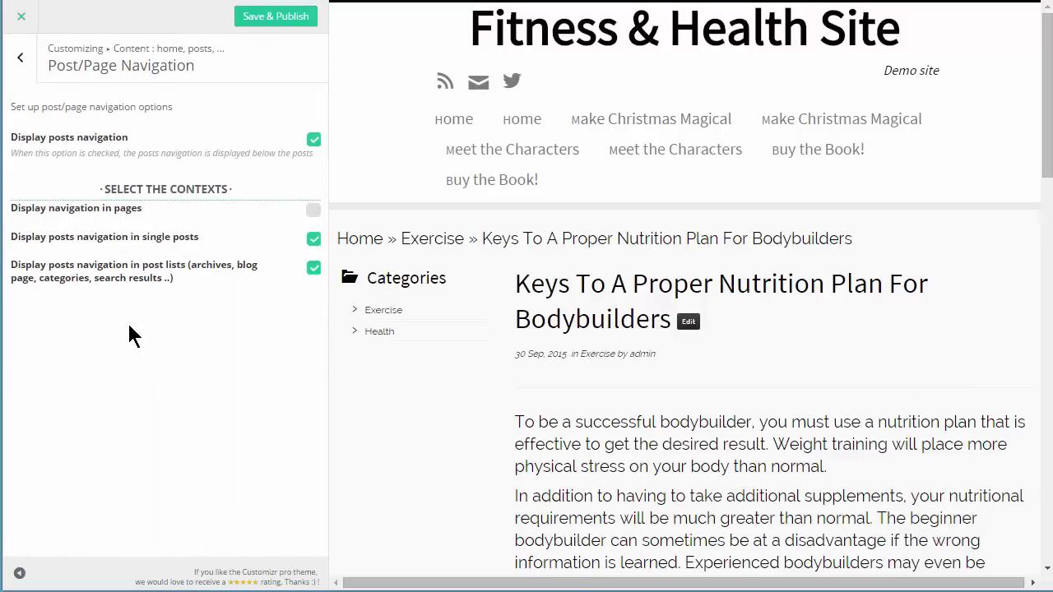
left_click_drag(1047, 79, 1047, 465)
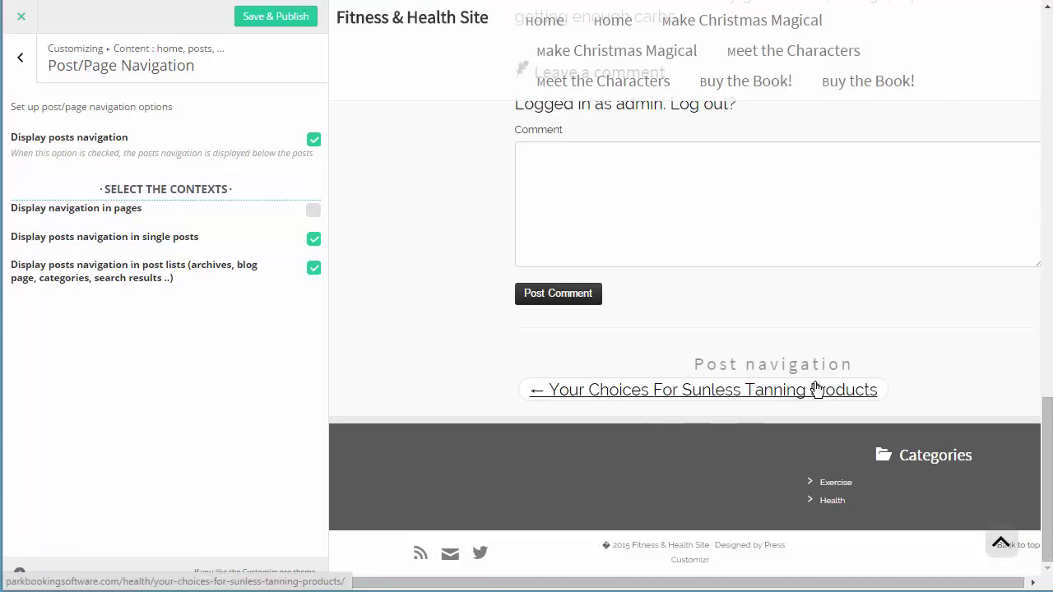
left_click(313, 141)
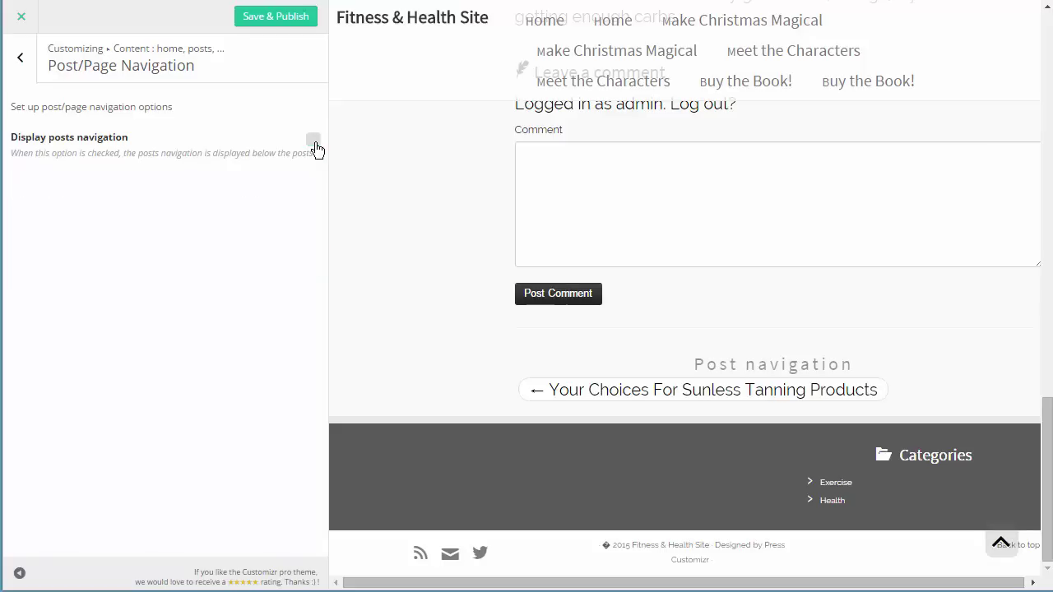
left_click(314, 141)
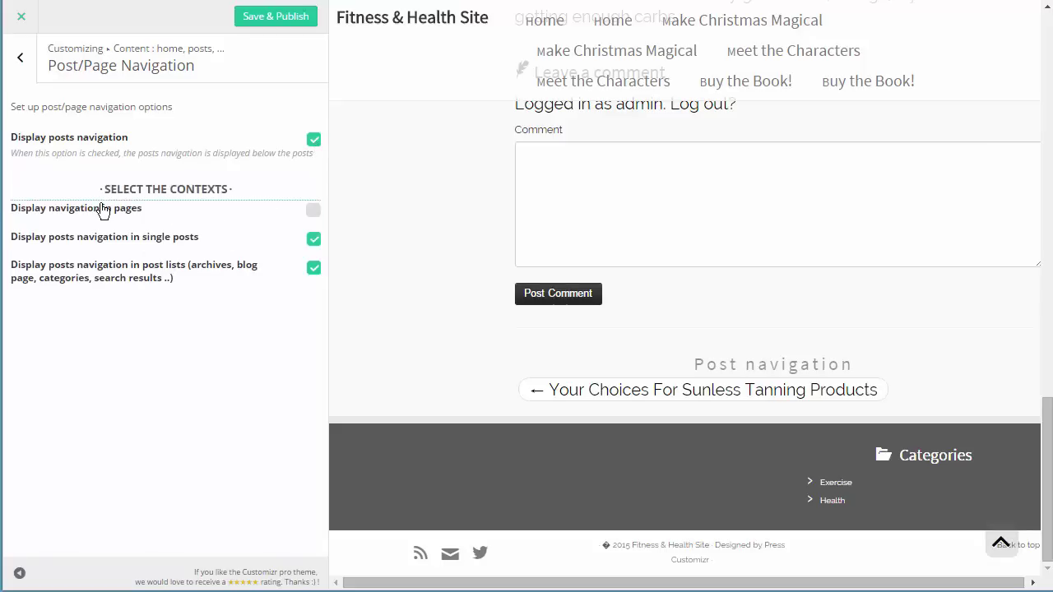
Check the Socials in Sidebars settings for social links in the left and right sidebars and their title
left_click(15, 64)
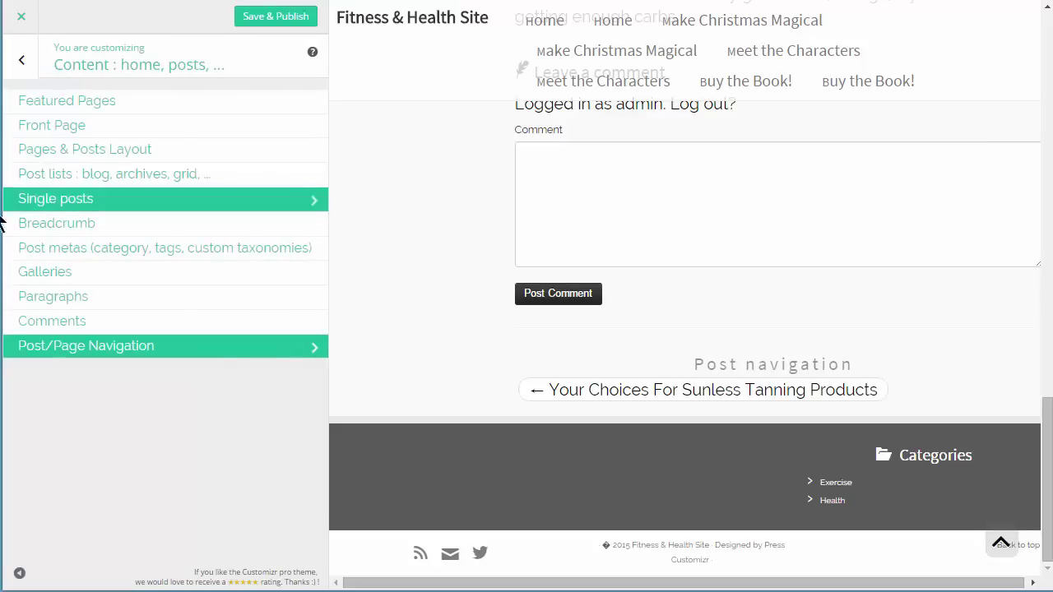
left_click(21, 64)
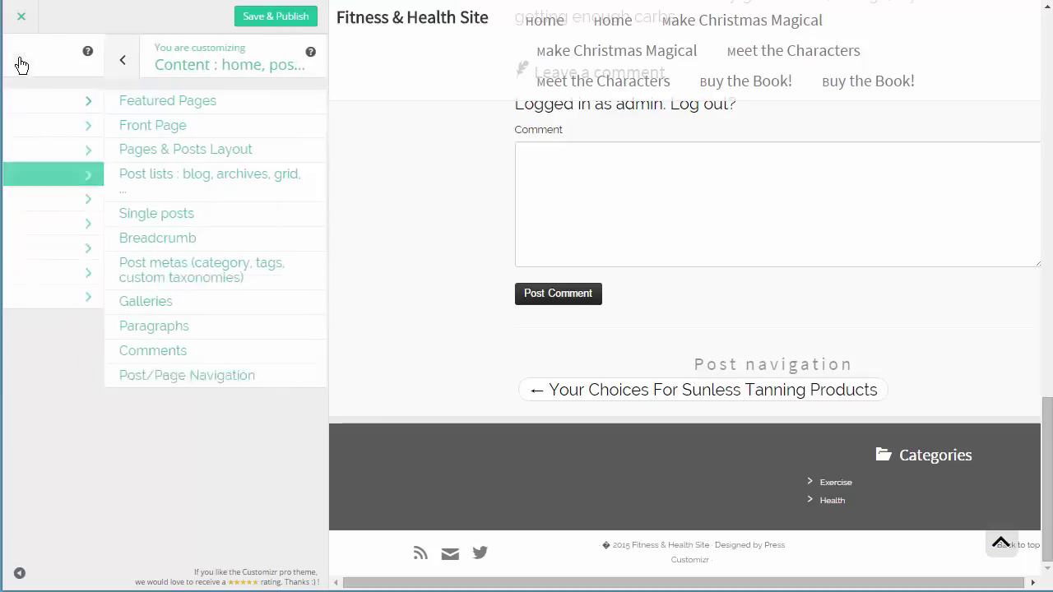
left_click(67, 206)
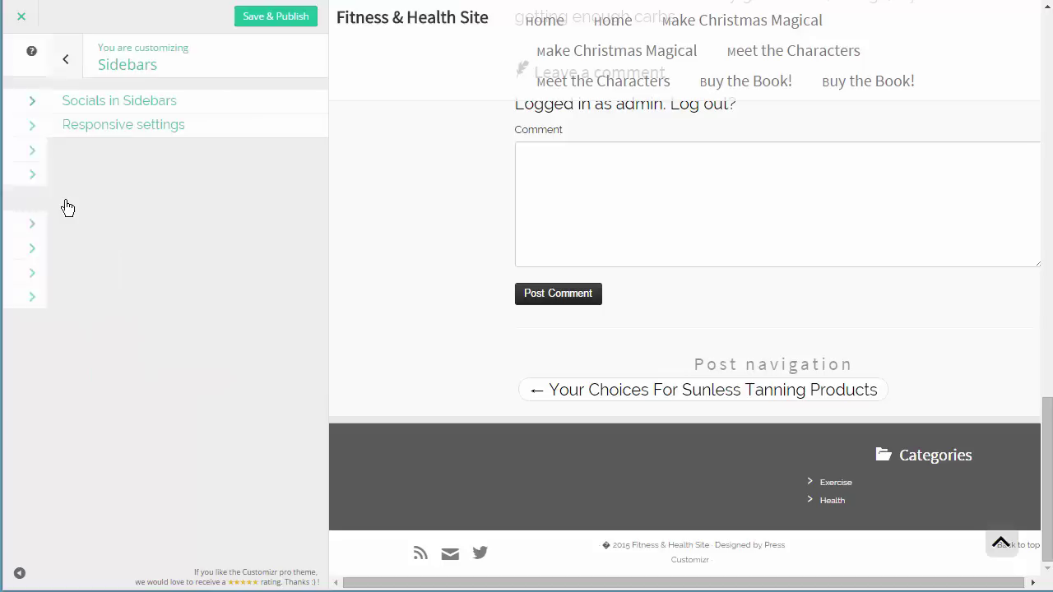
left_click(182, 112)
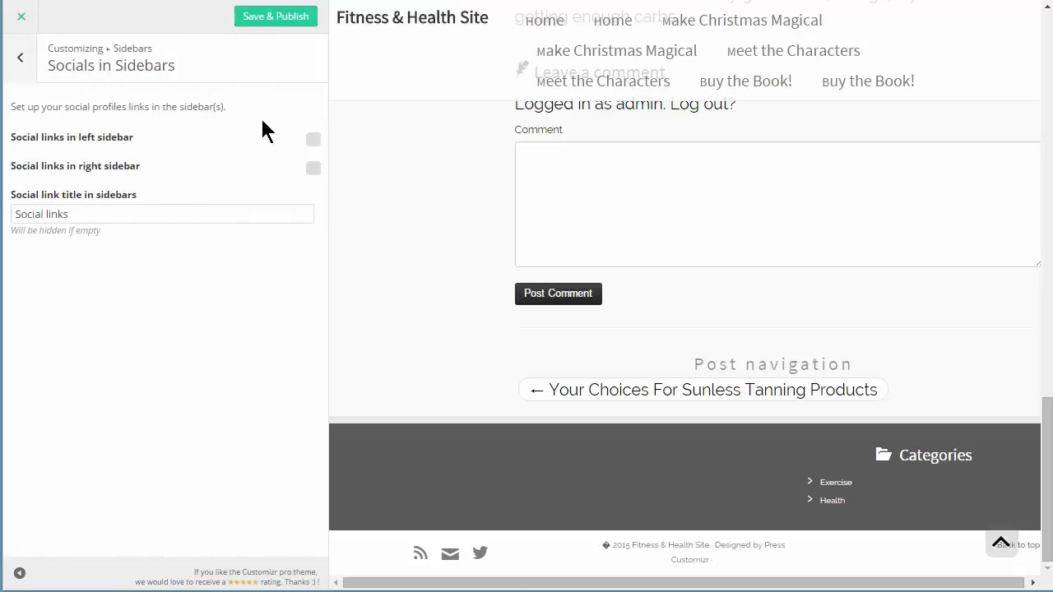
left_click(21, 62)
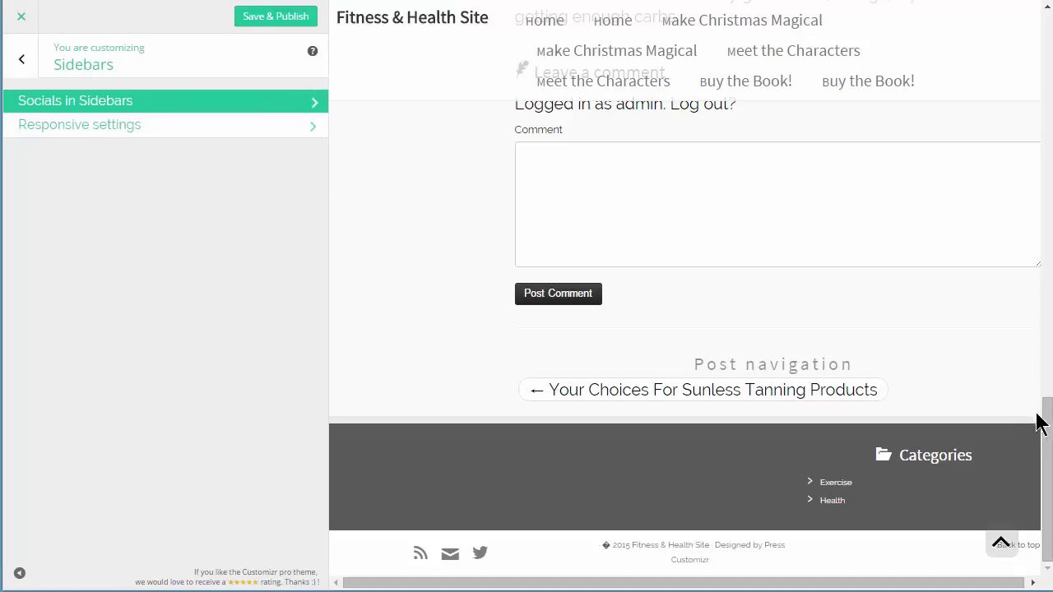
Return to the top of the post preview and check the sidebars' Responsive settings for dynamic reordering on small devices
left_click_drag(1048, 425, 1043, 45)
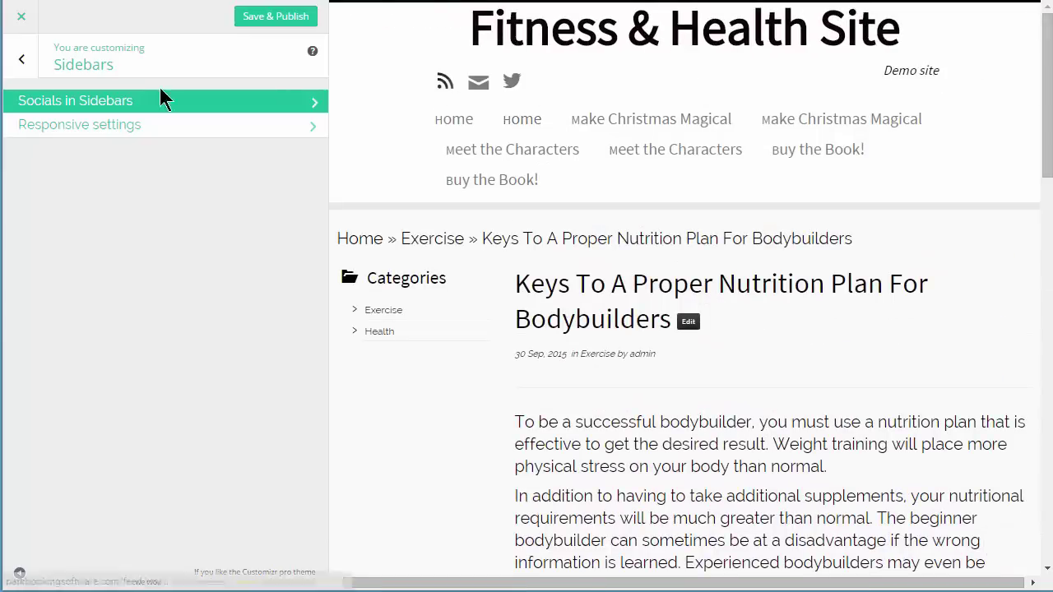
left_click(40, 128)
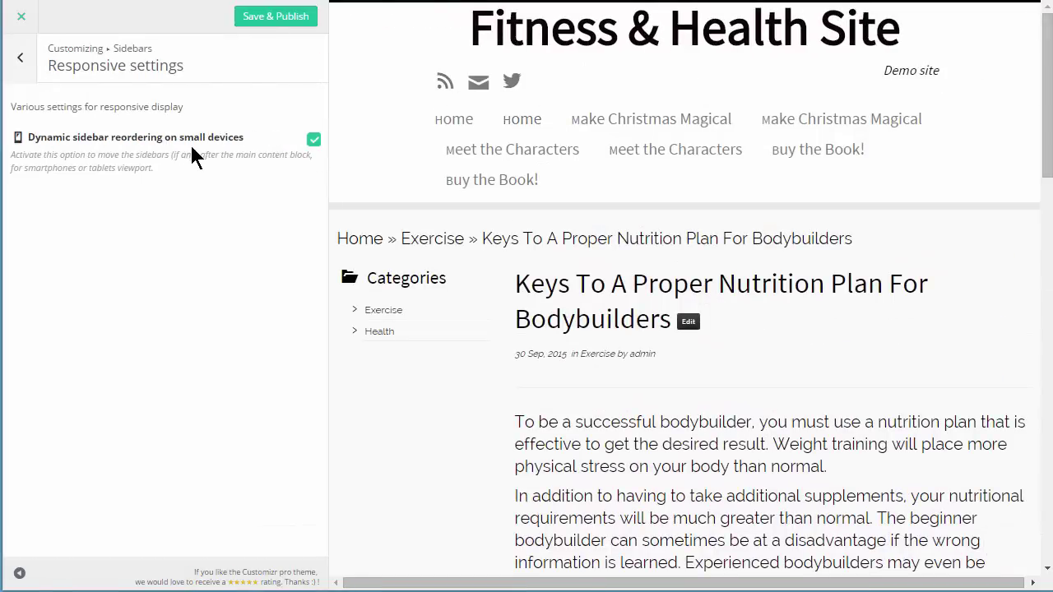
left_click(19, 60)
left_click(19, 58)
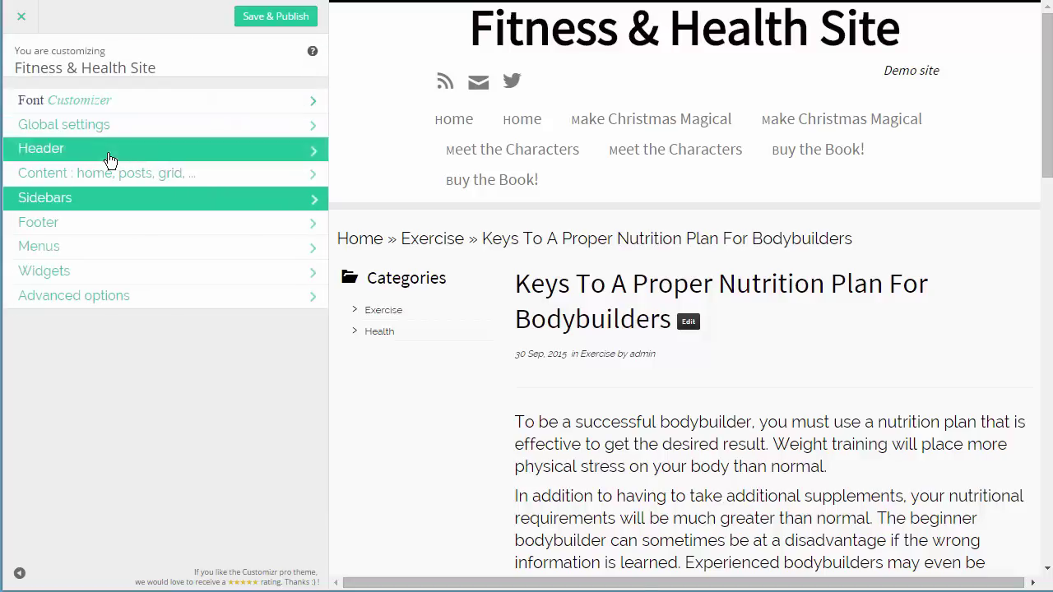
Review the Footer global settings against the footer in the preview, and test the back to top arrow
left_click(75, 226)
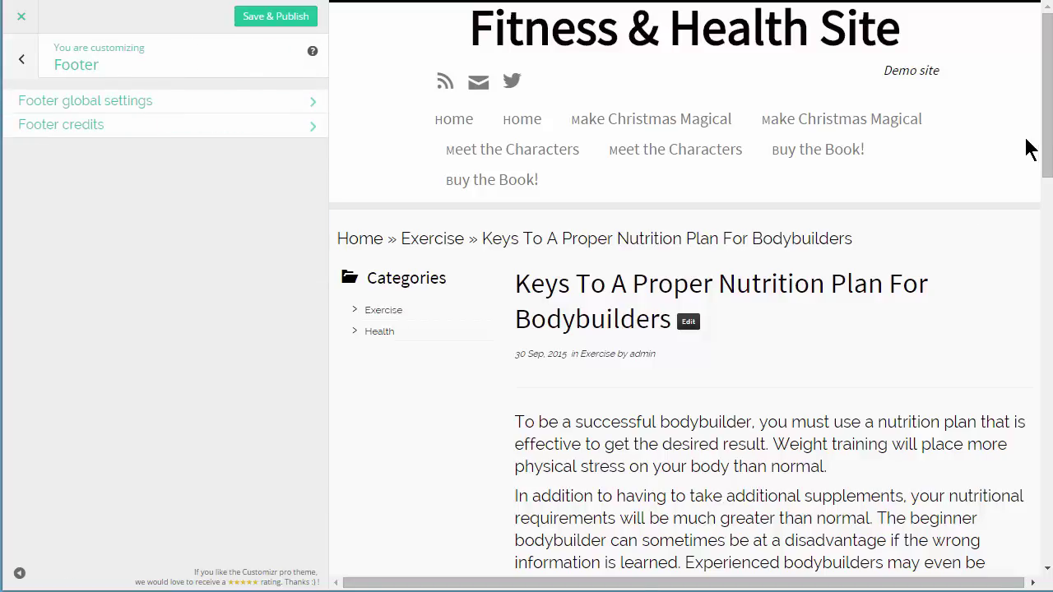
left_click_drag(1048, 63, 1049, 447)
left_click(71, 100)
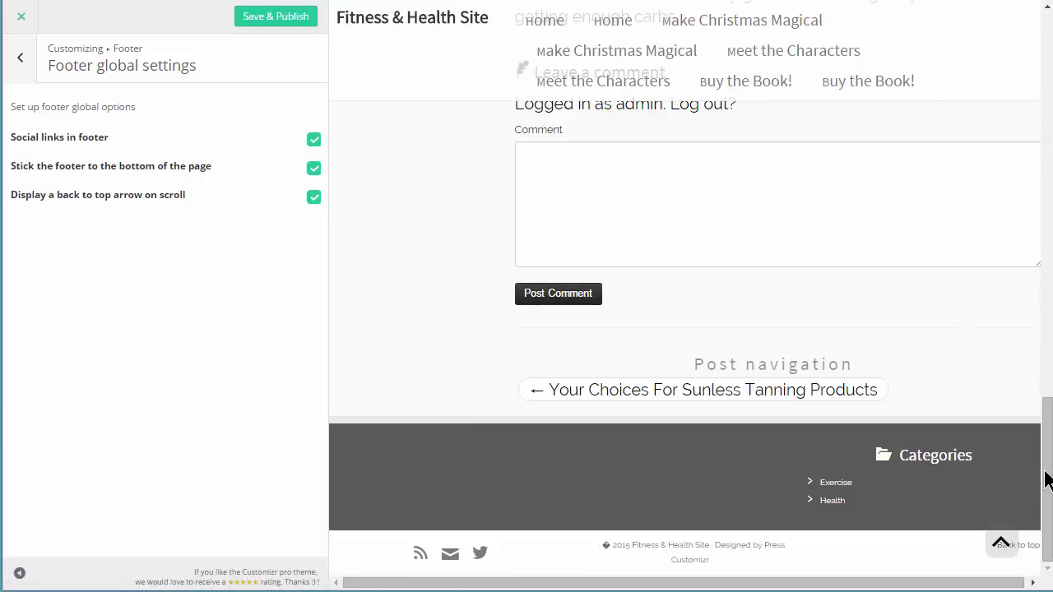
scroll(1046, 481, "up", 4)
scroll(875, 569, "down", 4)
left_click(1002, 546)
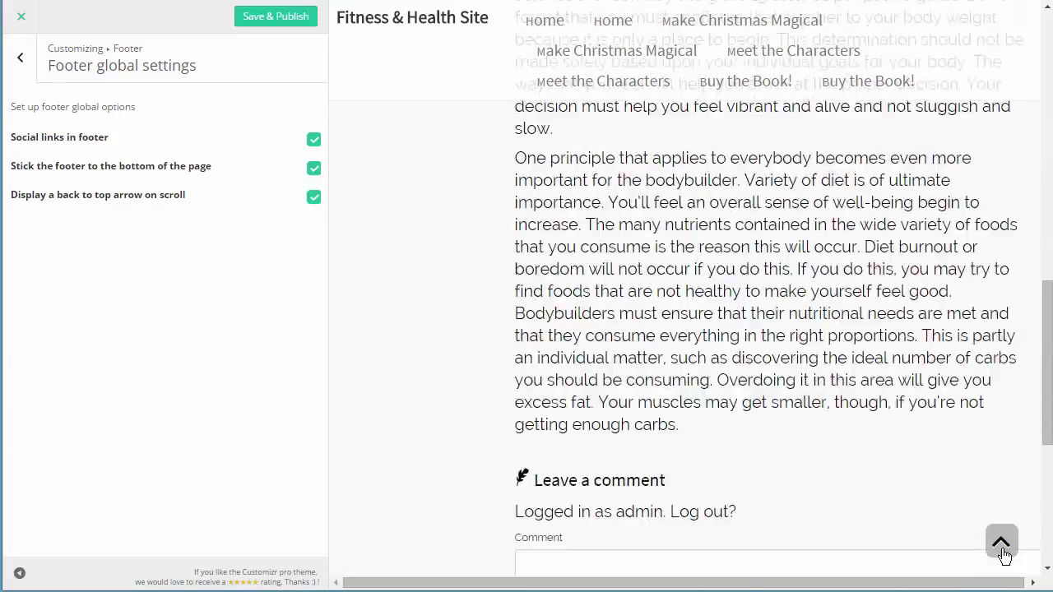
left_click(15, 59)
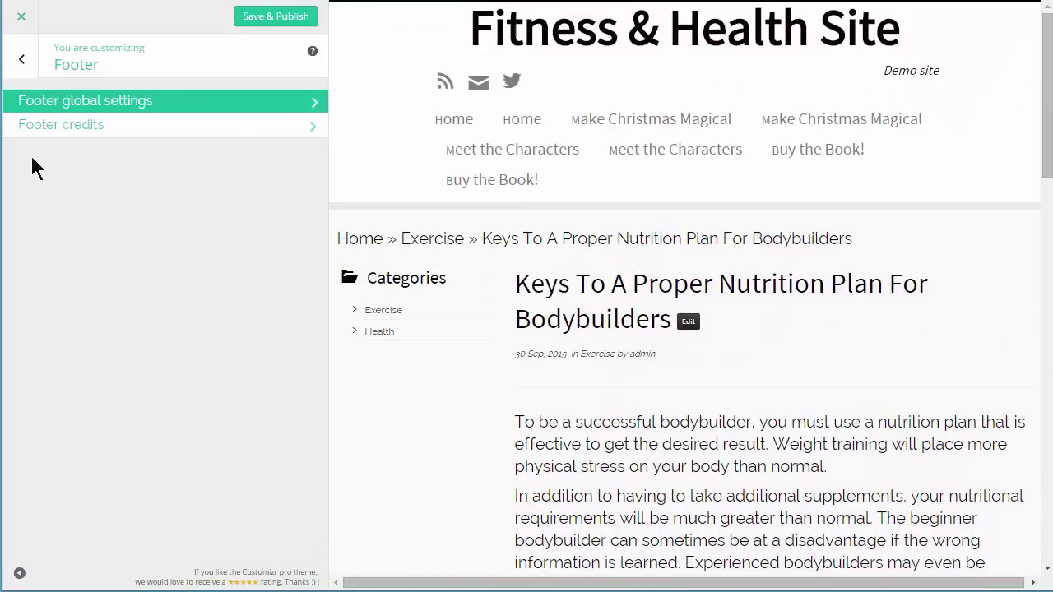
Turn off the designer credits in the Footer credits settings, keeping the copyright text © 2015
left_click(53, 125)
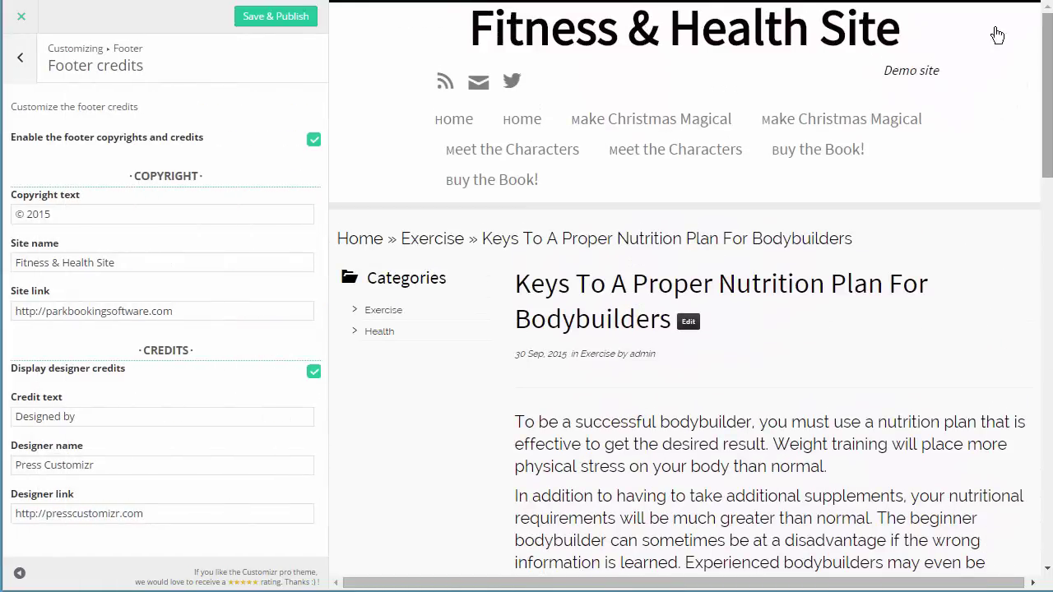
left_click_drag(1047, 37, 1047, 478)
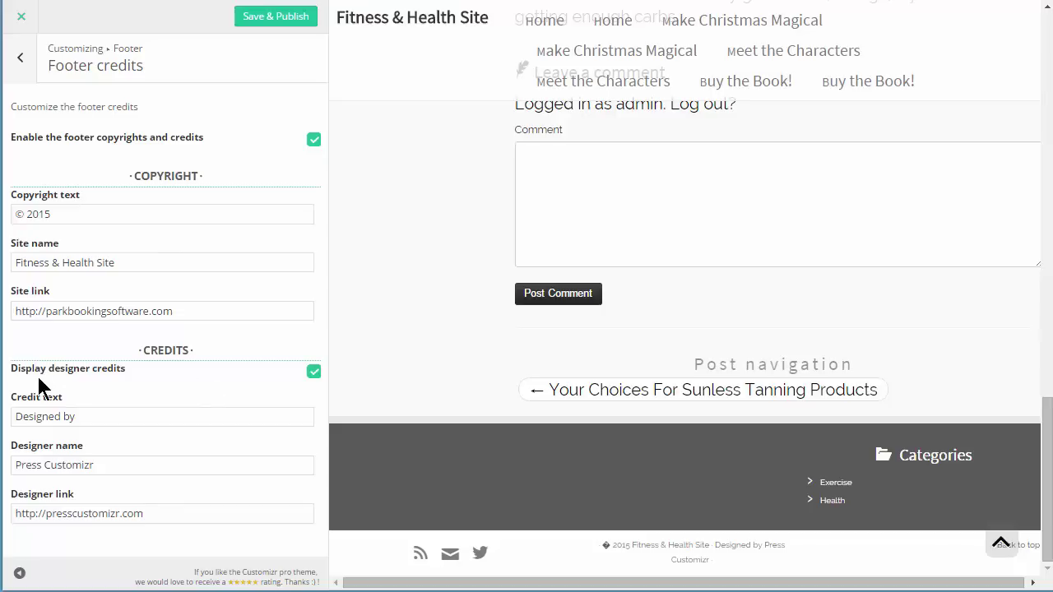
left_click(311, 375)
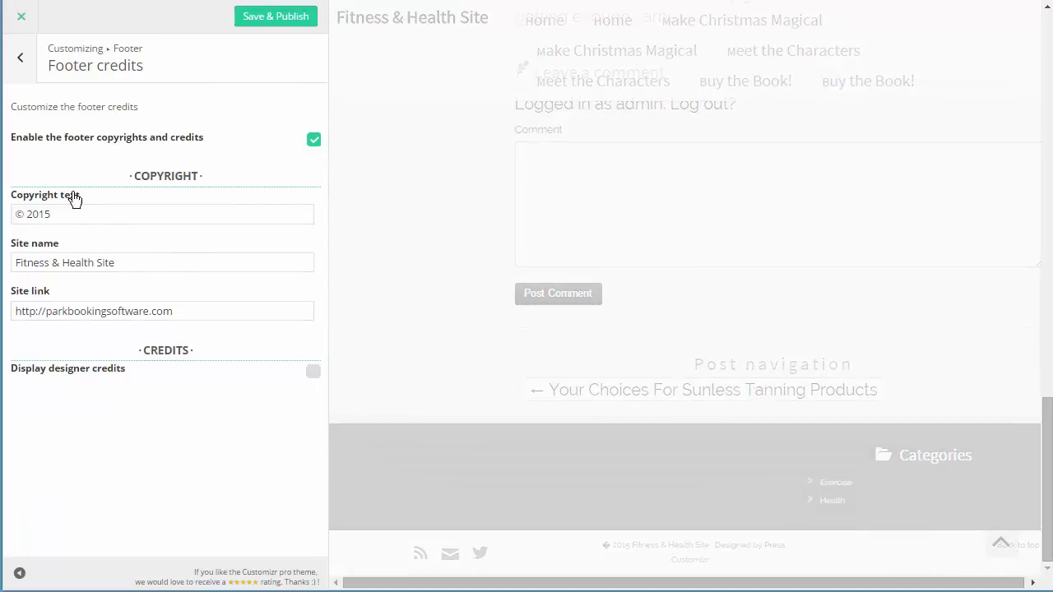
left_click(59, 213)
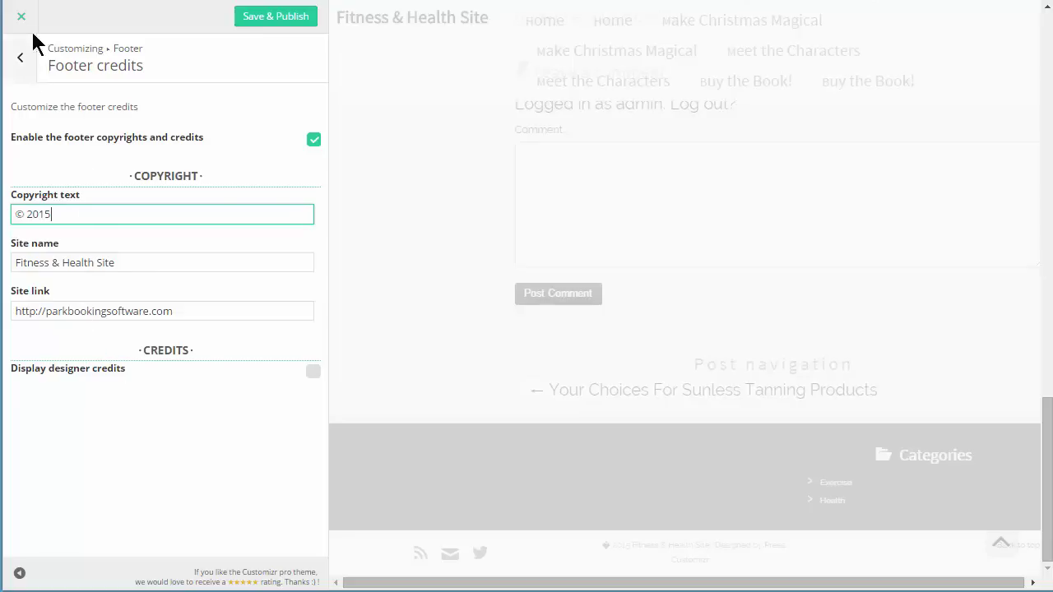
left_click(25, 59)
left_click(21, 60)
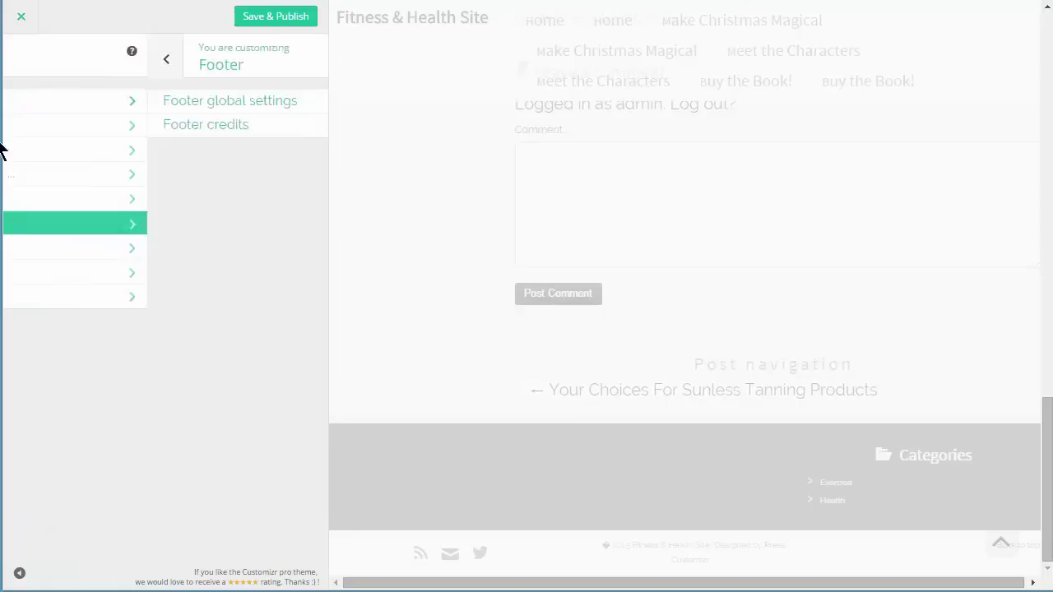
Look over the available menus, the Left Sidebar widget area and the list of footer widget areas
left_click(51, 249)
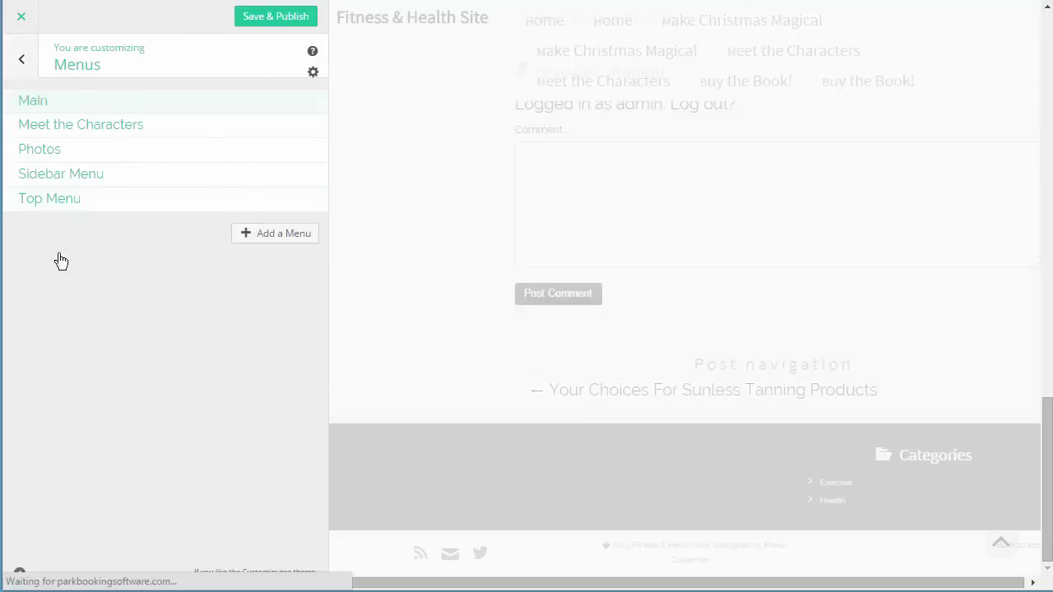
left_click(19, 62)
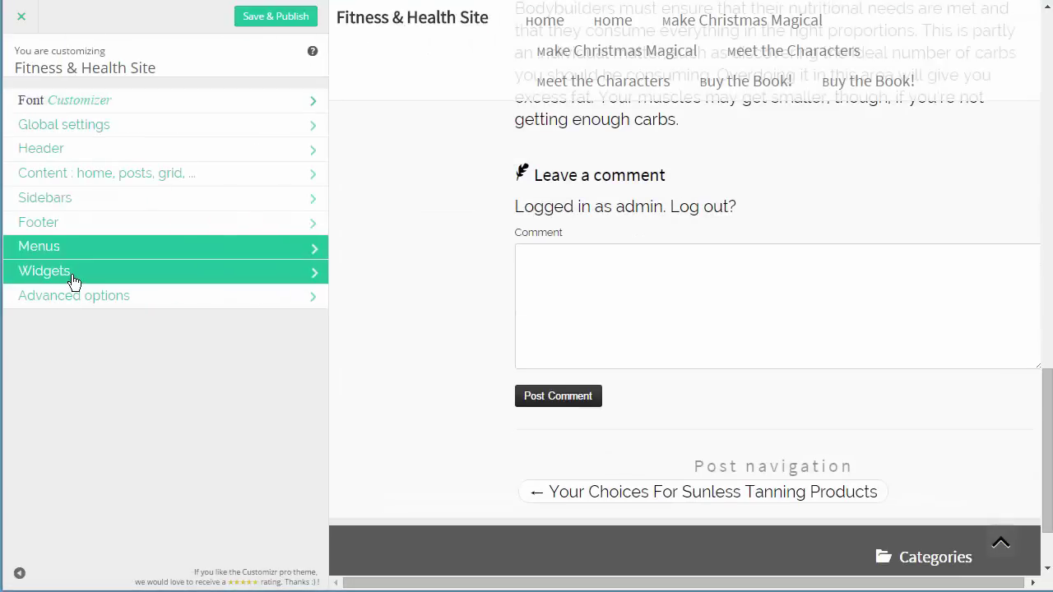
left_click(73, 276)
left_click(61, 105)
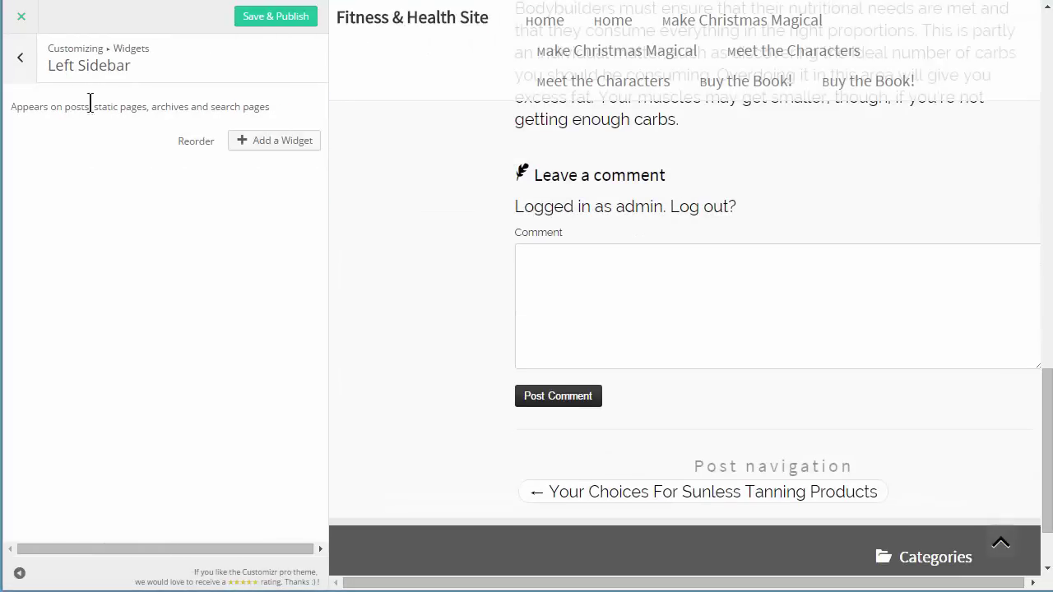
left_click(25, 58)
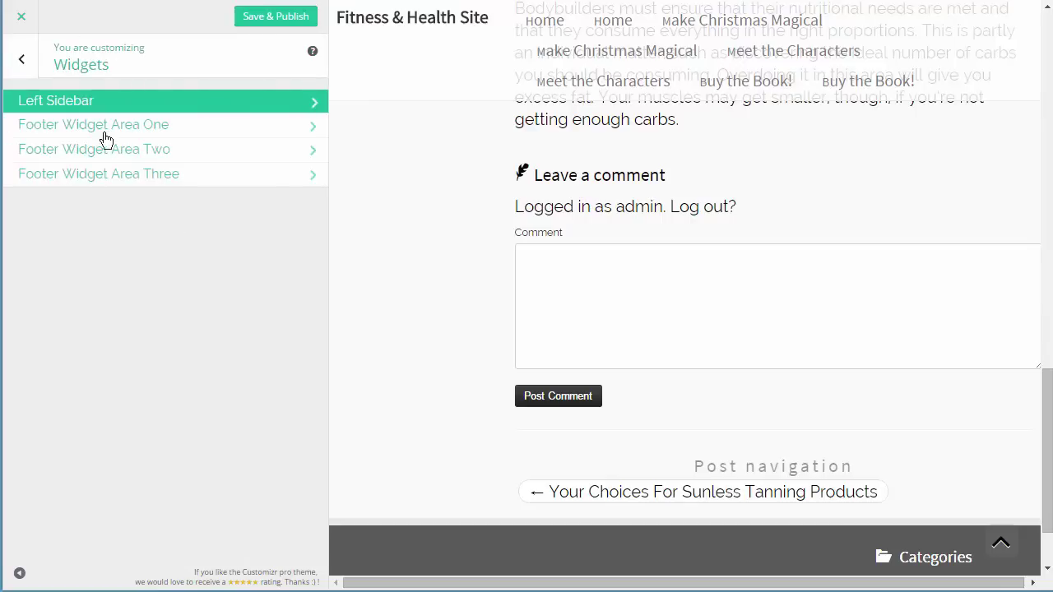
scroll(1048, 381, "down", 2)
left_click(108, 149)
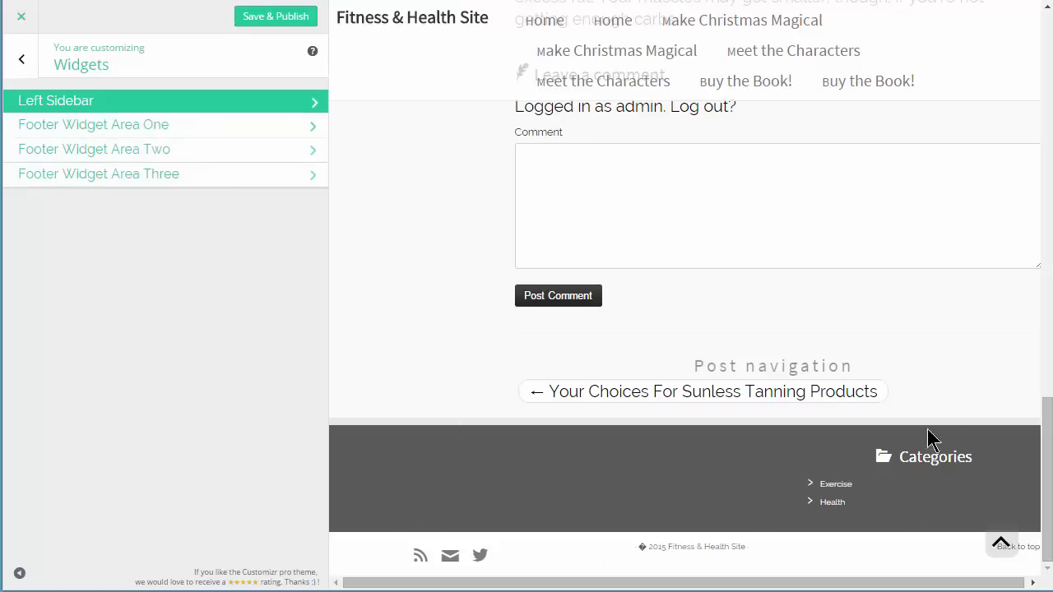
Add a Custom Menu widget showing the Photos menu to Footer Widget Area One
left_click(85, 127)
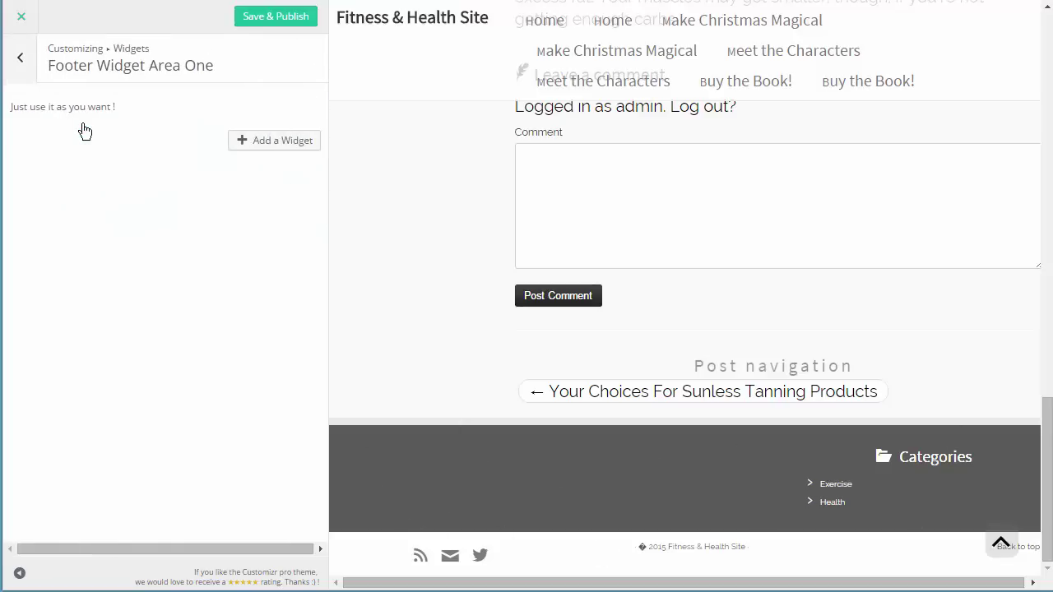
left_click(248, 141)
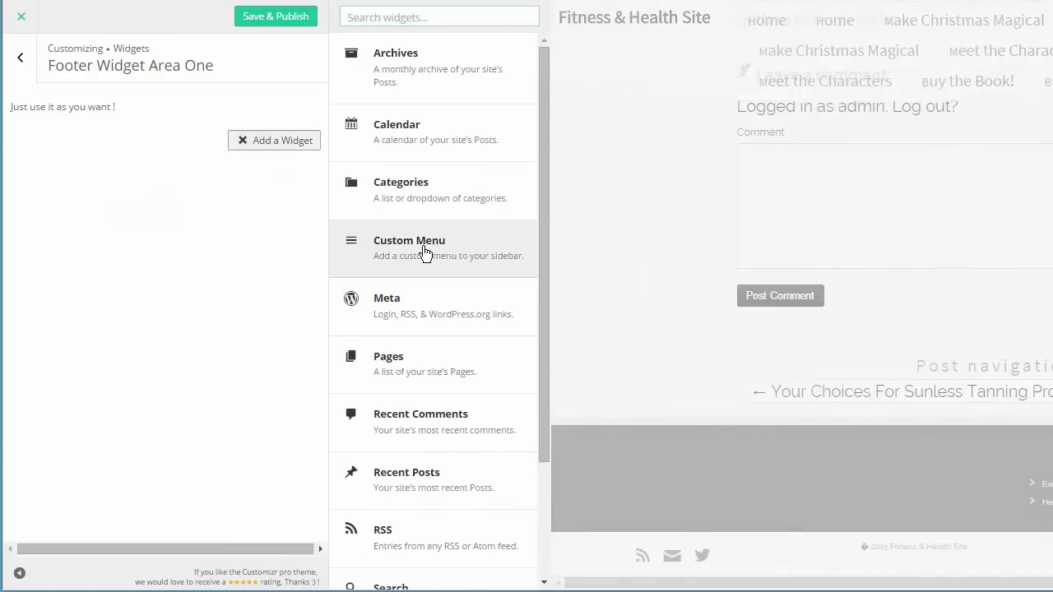
left_click(425, 253)
left_click(134, 231)
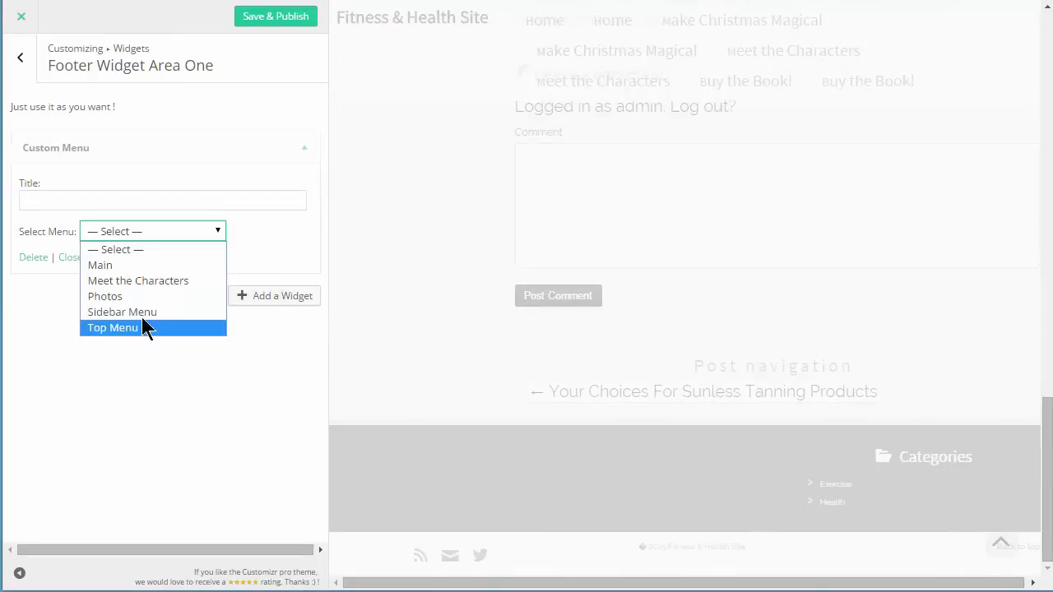
left_click(128, 297)
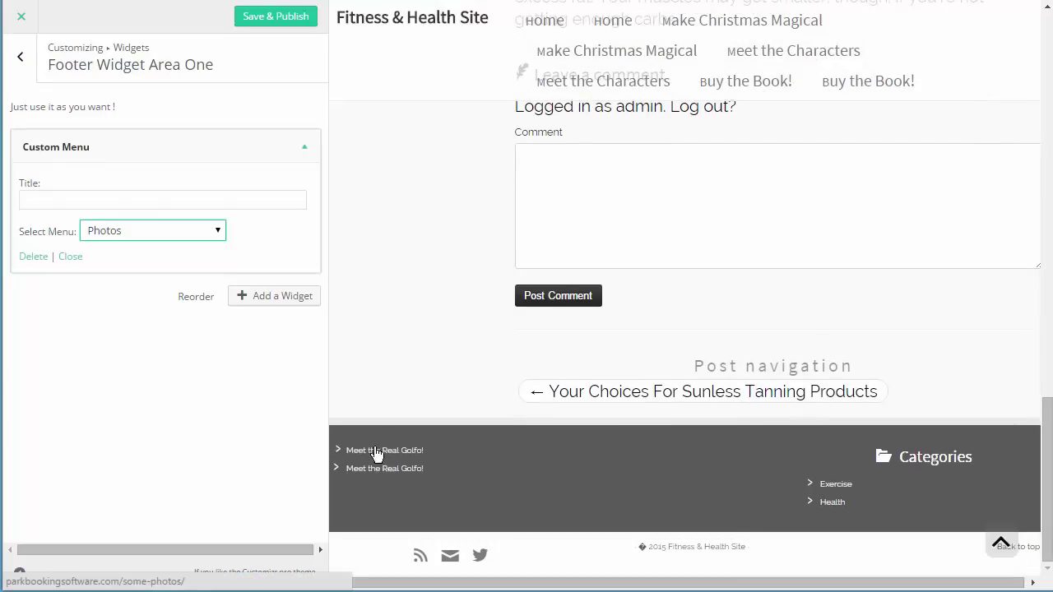
left_click(18, 56)
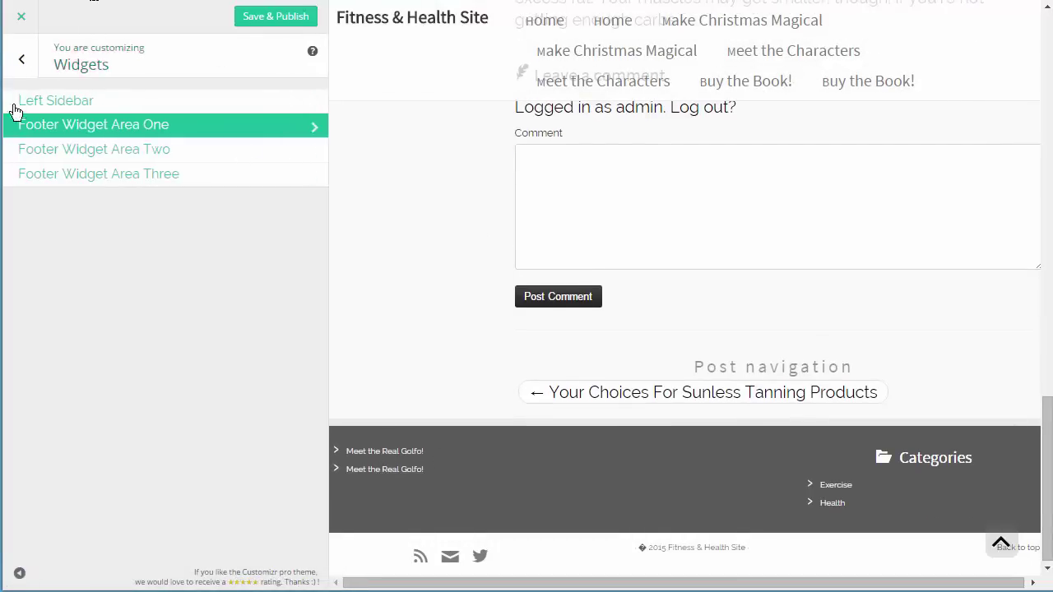
left_click(20, 57)
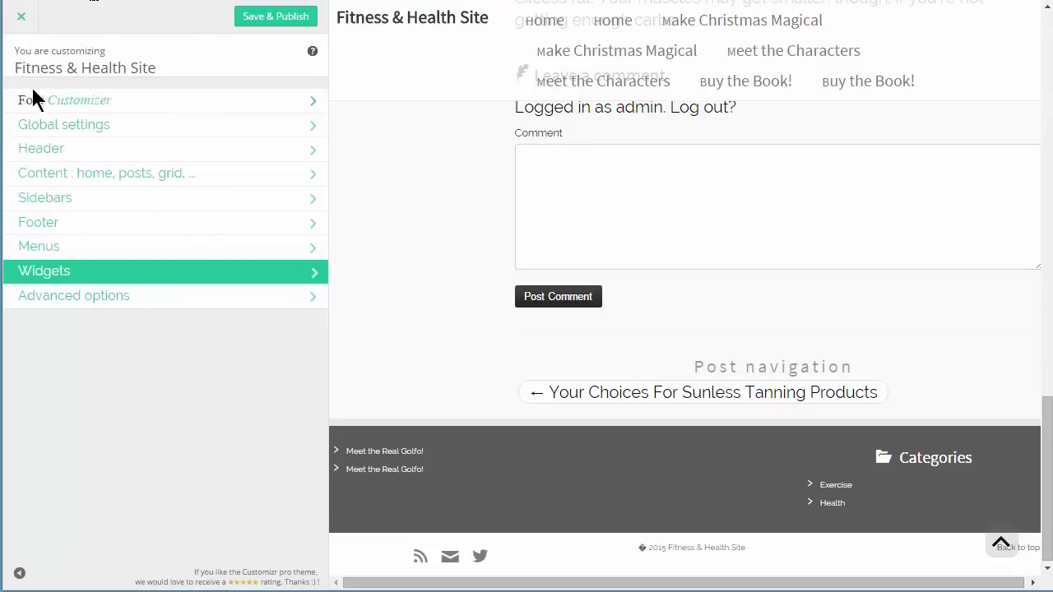
Open the Advanced options and look through the front page preview, returning to its start with the back to top arrow
left_click(65, 307)
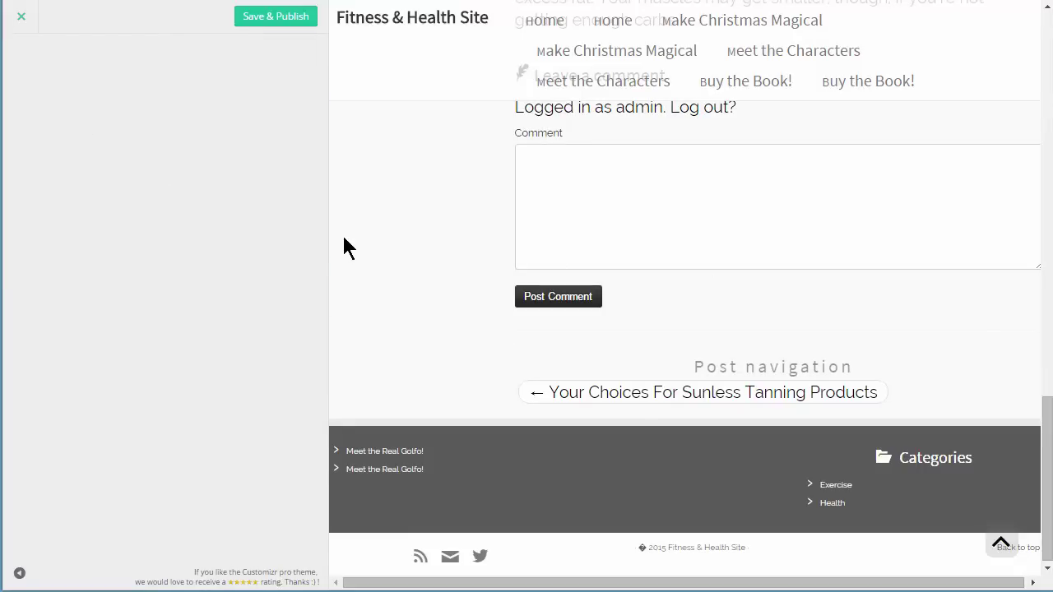
left_click_drag(1046, 411, 1046, 28)
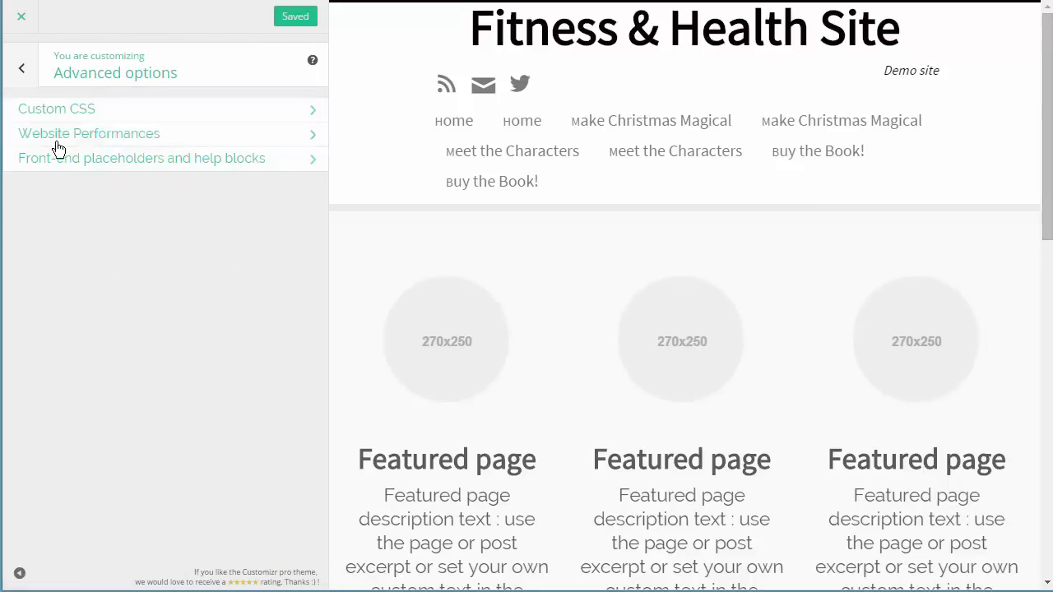
mouse_move(1046, 37)
left_mouse_down()
mouse_move(1047, 461)
mouse_move(1047, 33)
left_mouse_up()
left_click_drag(1048, 153, 1044, 514)
left_click(1003, 557)
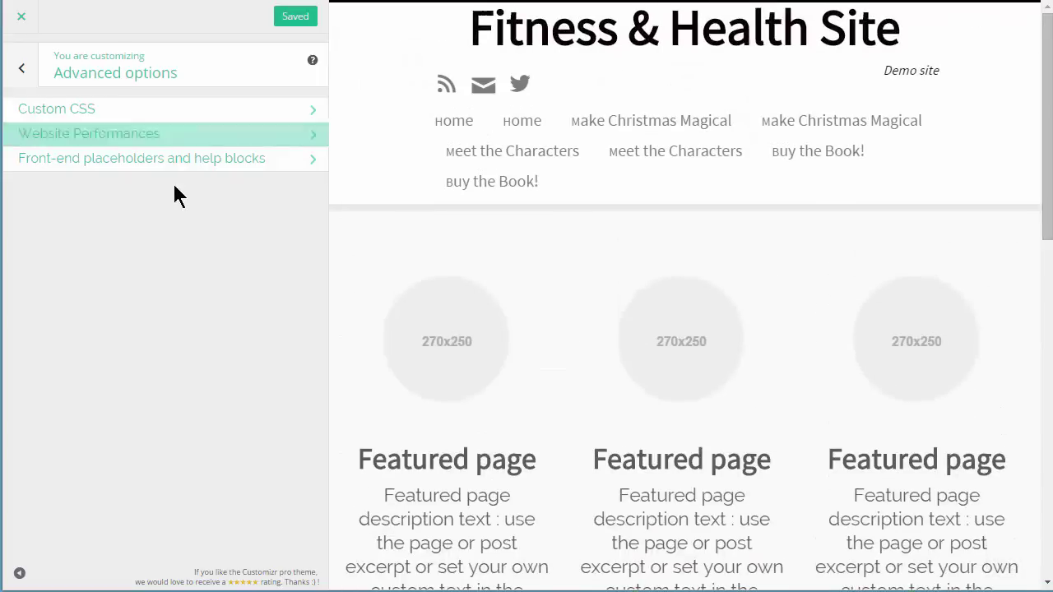
Paste the prepared custom CSS with white backgrounds, 12px post navigation, 14px text widgets and carousel caption background rgba(38,105,179,0.6), and save it
left_click(37, 112)
left_click(83, 195)
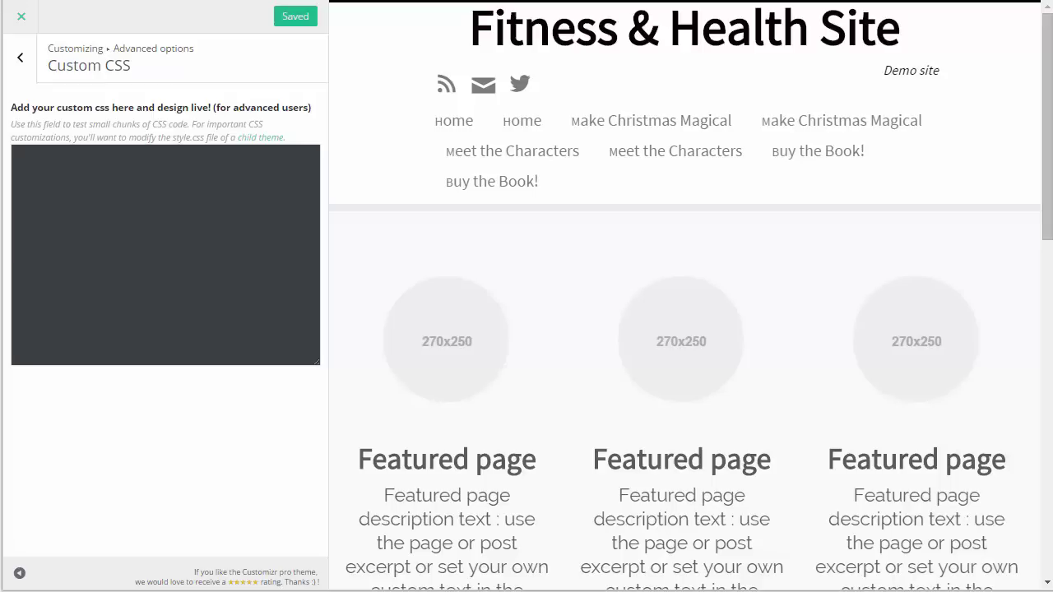
left_click(137, 241)
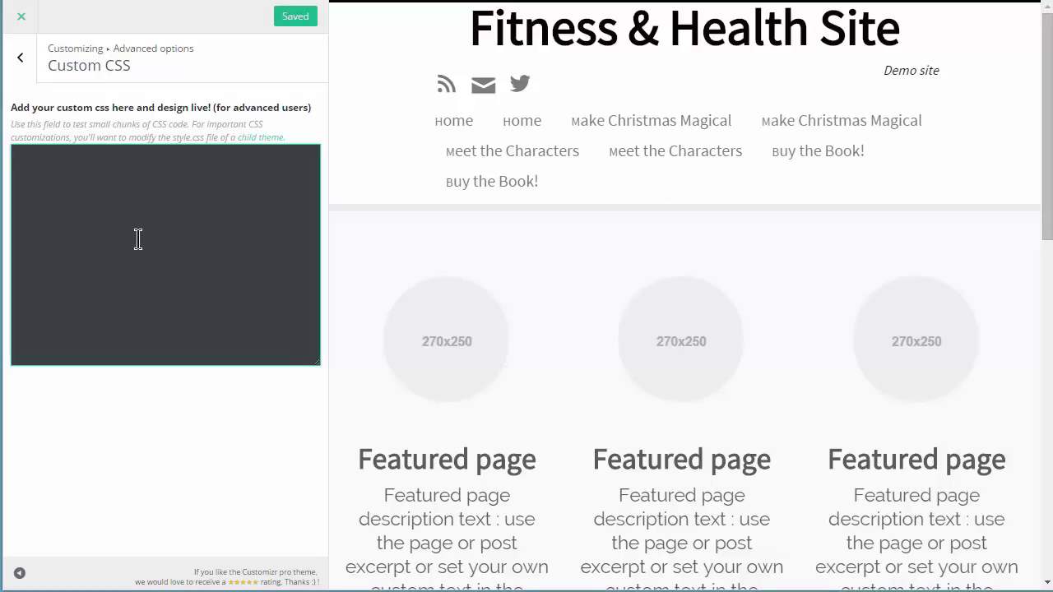
key("ctrl+v")
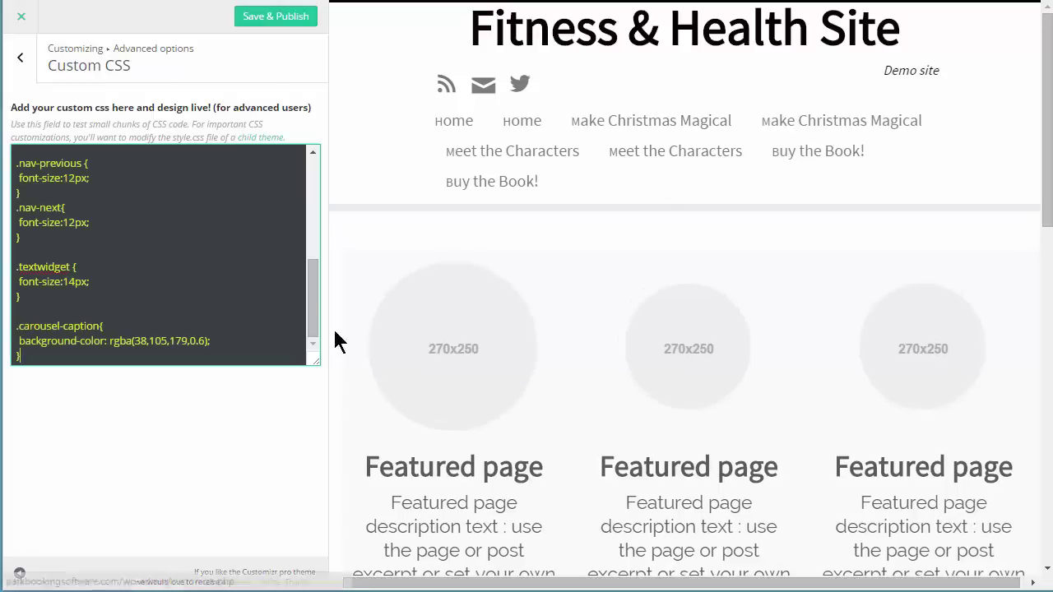
left_click_drag(311, 322, 310, 156)
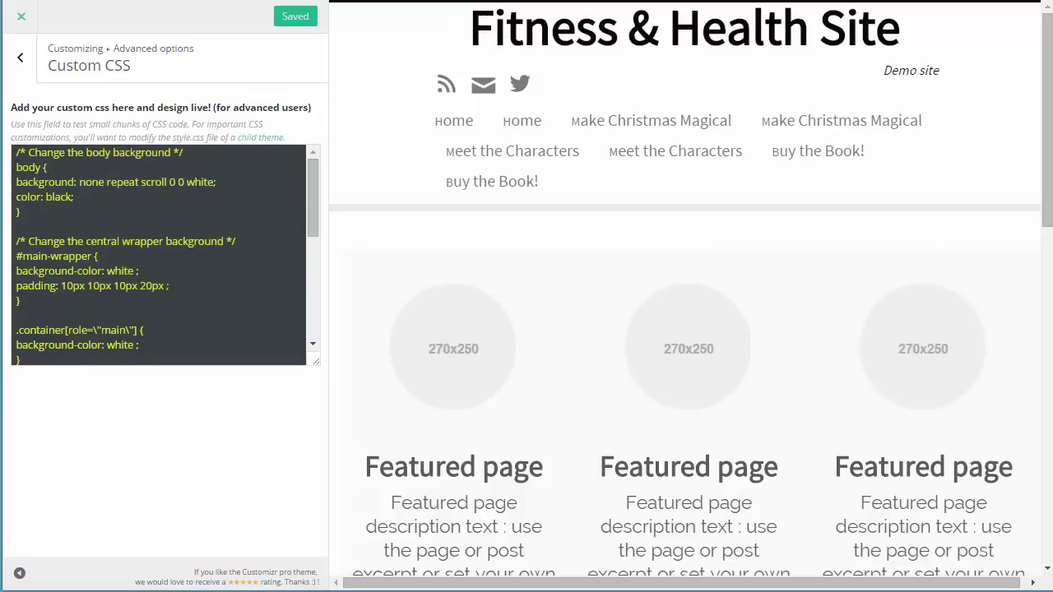
Look through the front page preview, open the Proven Approaches to Diagnosing and Treating Insomnia post and skim its text
mouse_move(1047, 78)
left_mouse_down()
mouse_move(1037, 264)
mouse_move(1037, 93)
left_mouse_up()
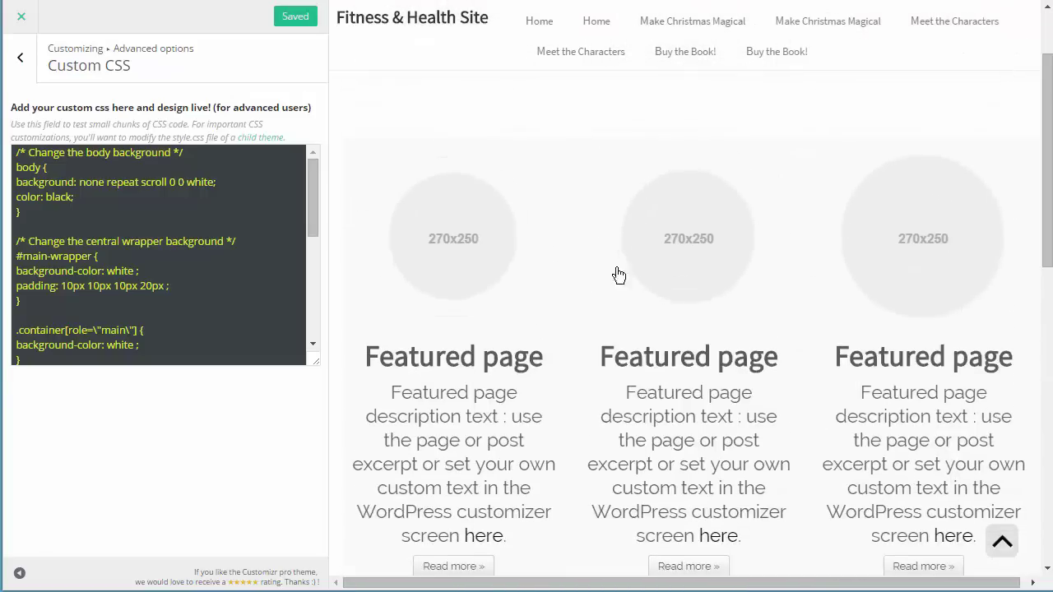
left_click_drag(1046, 82, 1032, 305)
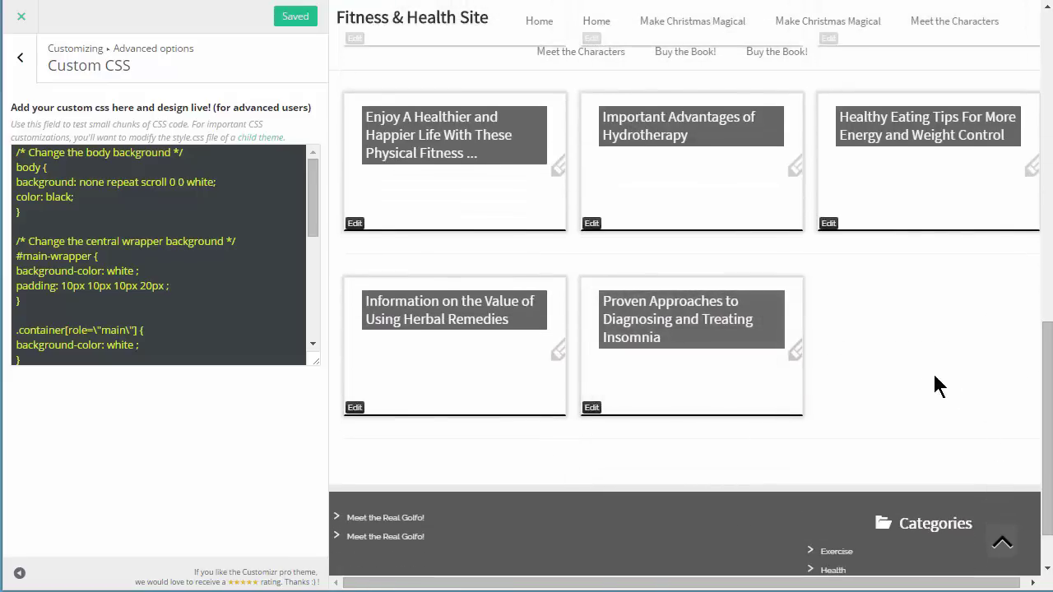
left_click(647, 317)
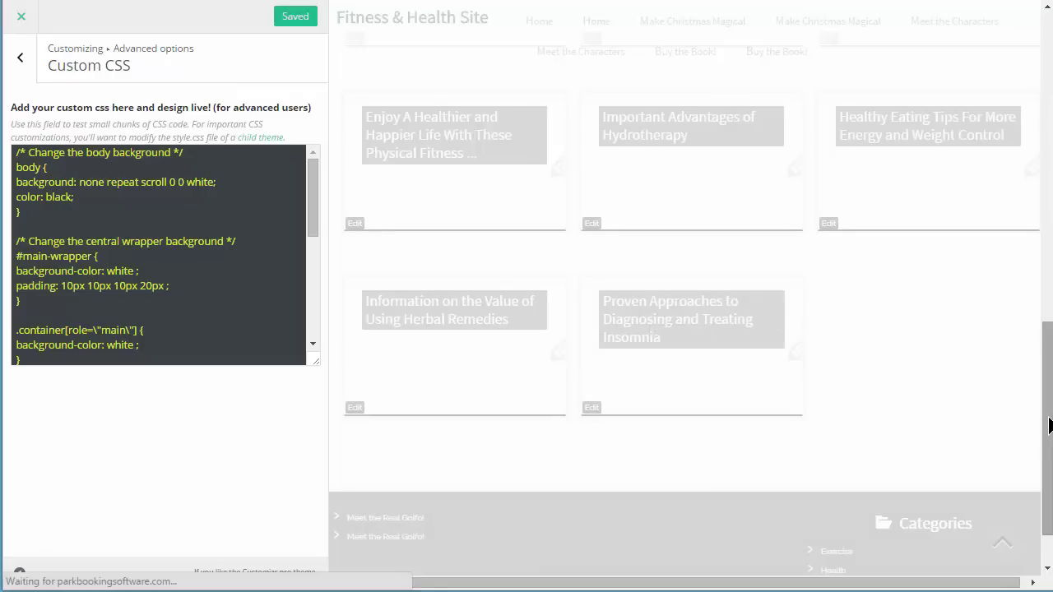
scroll(1051, 87, "down", 2)
left_click_drag(1051, 88, 1051, 225)
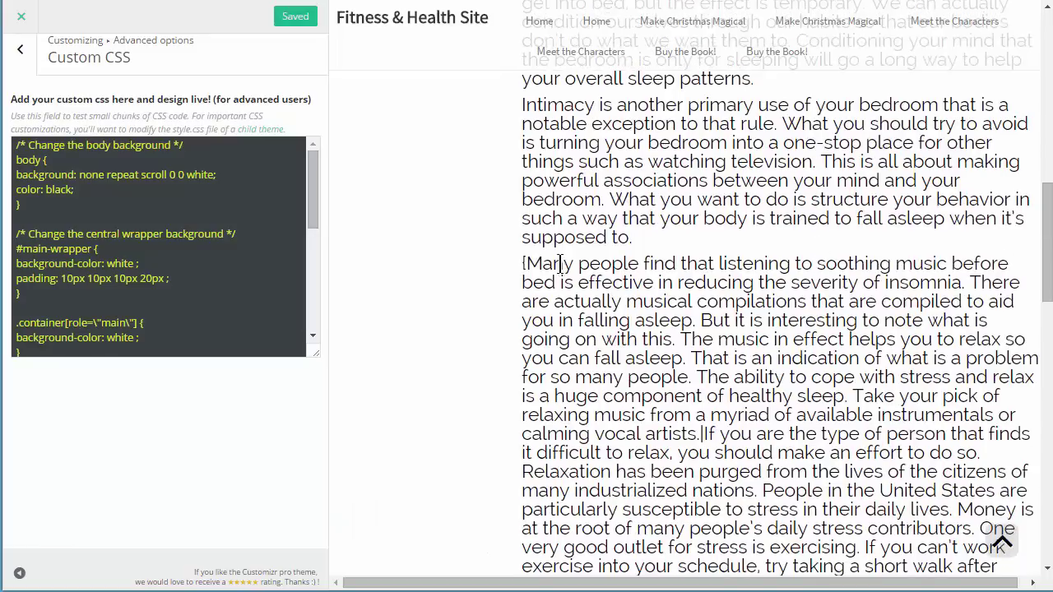
left_click_drag(1045, 233, 1048, 24)
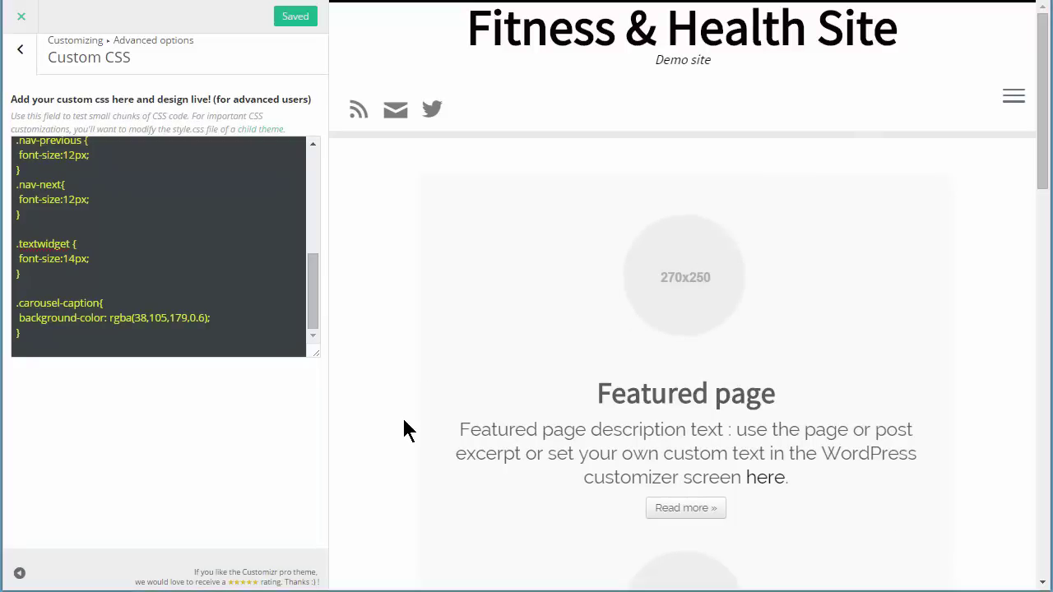
Inspect the first featured page block in the browser's developer tools to find its CSS class, and close the tools
key("F12")
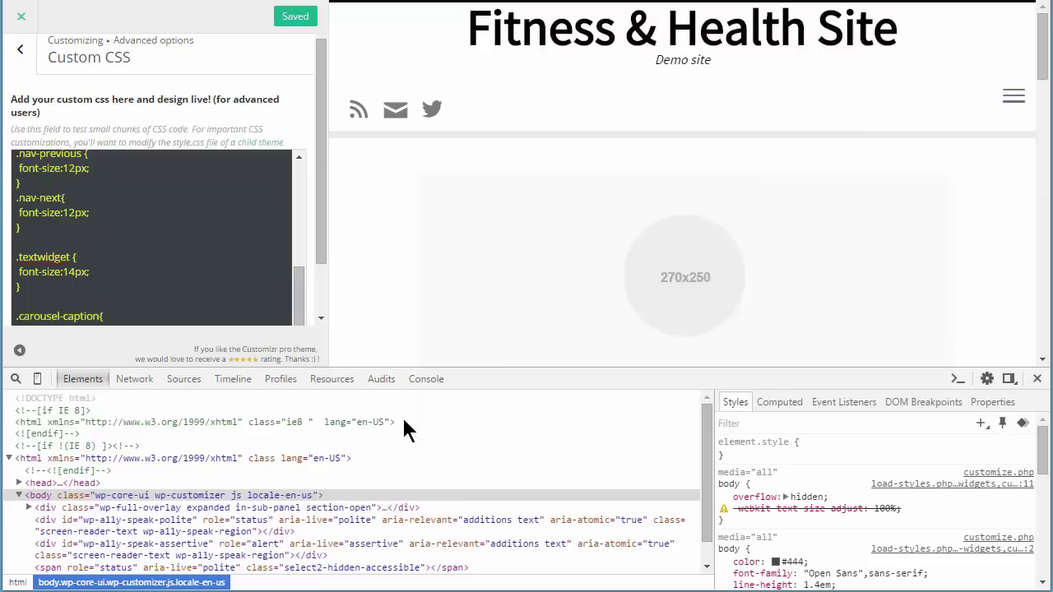
left_click(15, 379)
left_click(538, 237)
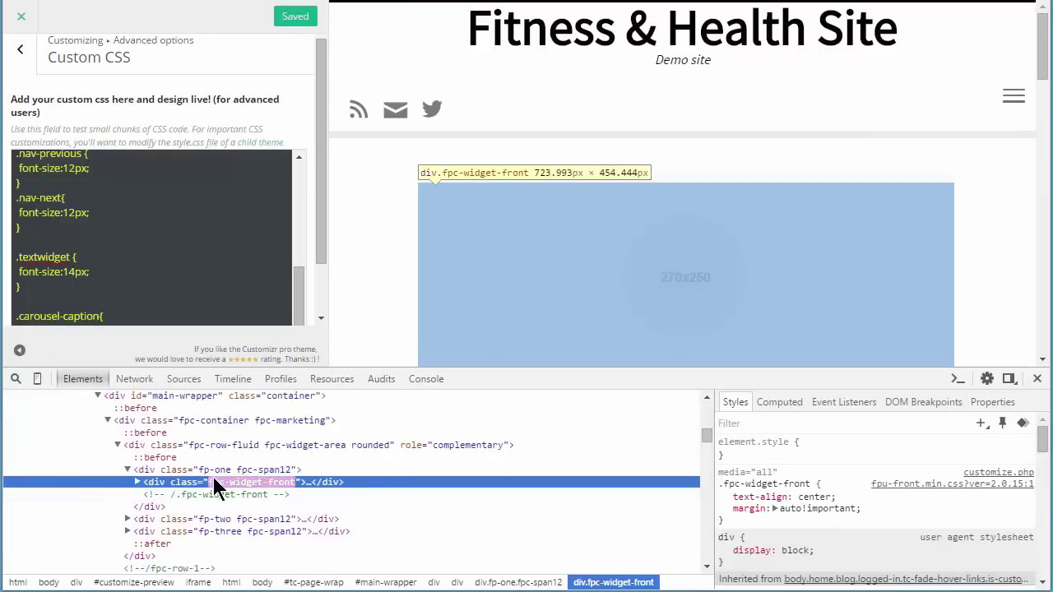
left_click(1037, 378)
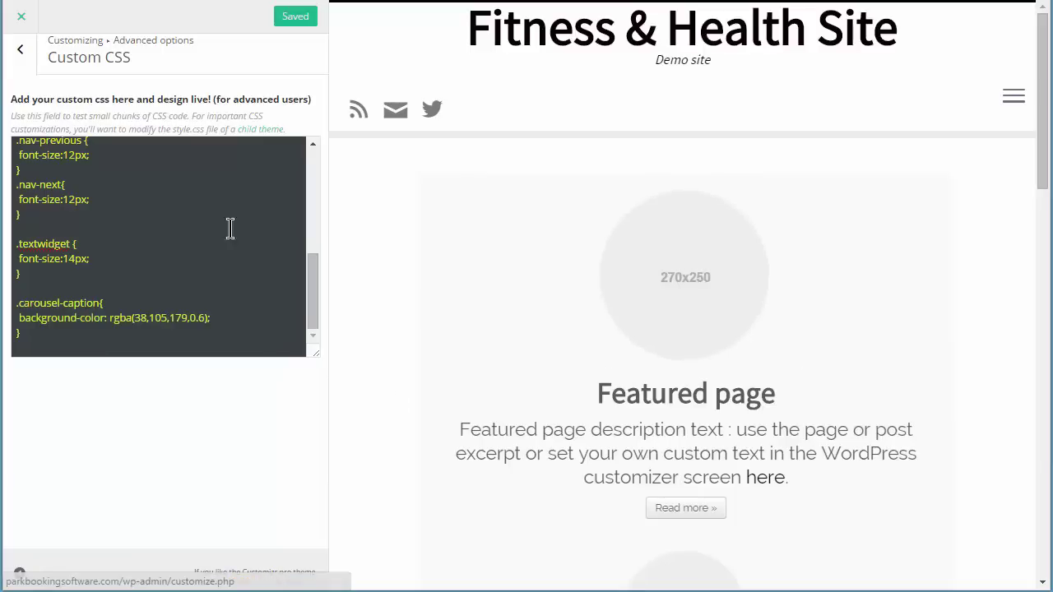
Set the background color of the Featured Pages to white, save and publish it, and check the preview
left_click(20, 56)
left_click(19, 54)
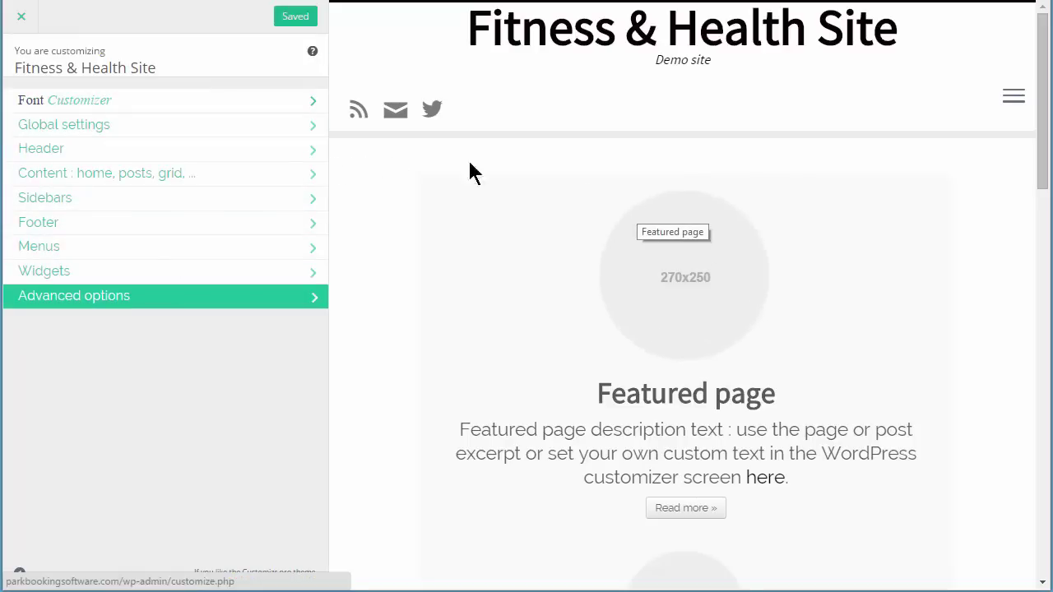
left_click(213, 180)
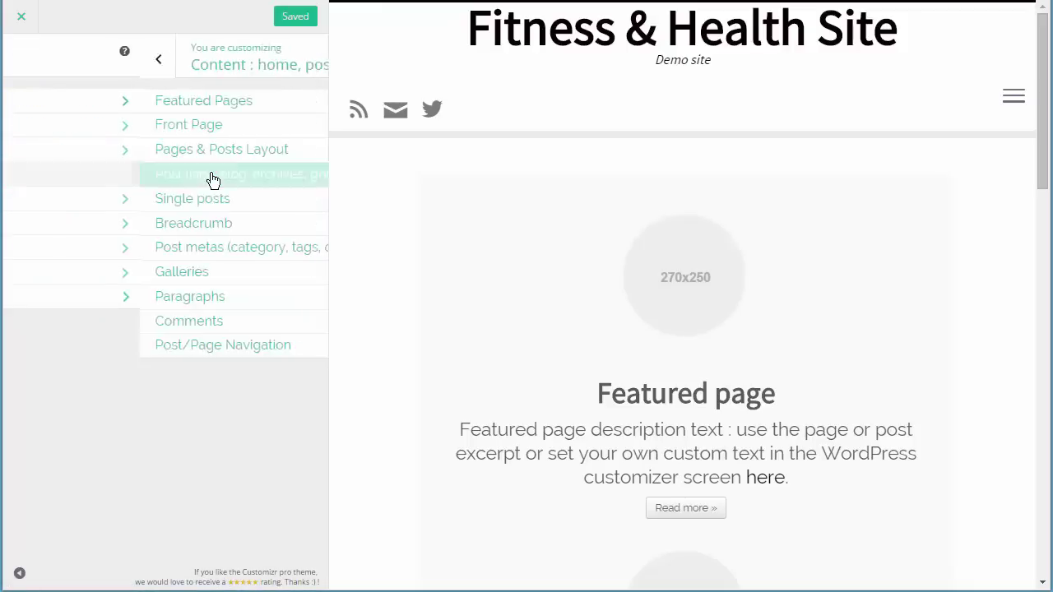
left_click(203, 109)
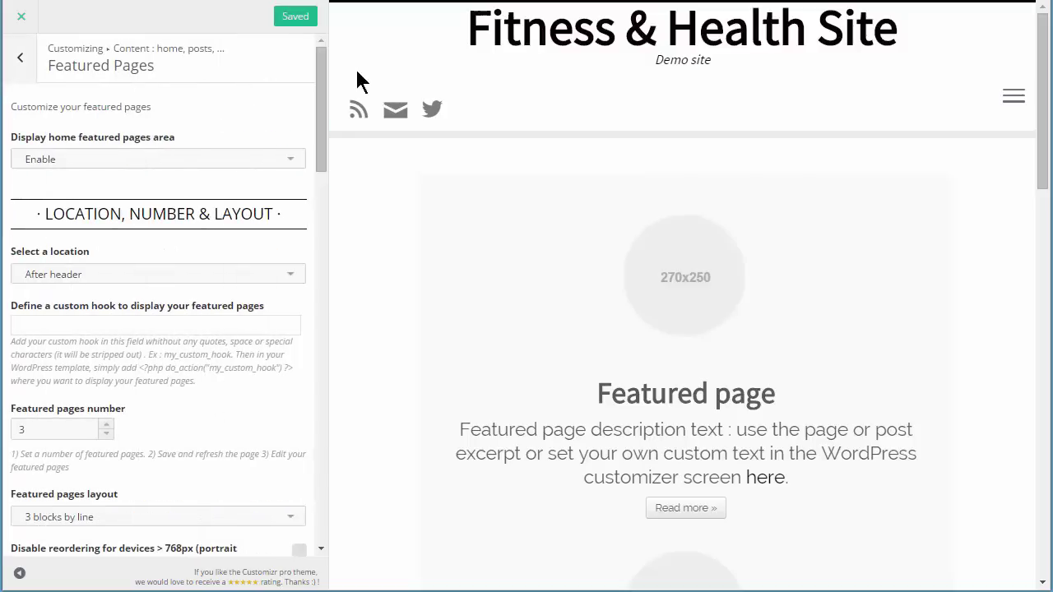
left_click_drag(322, 89, 330, 175)
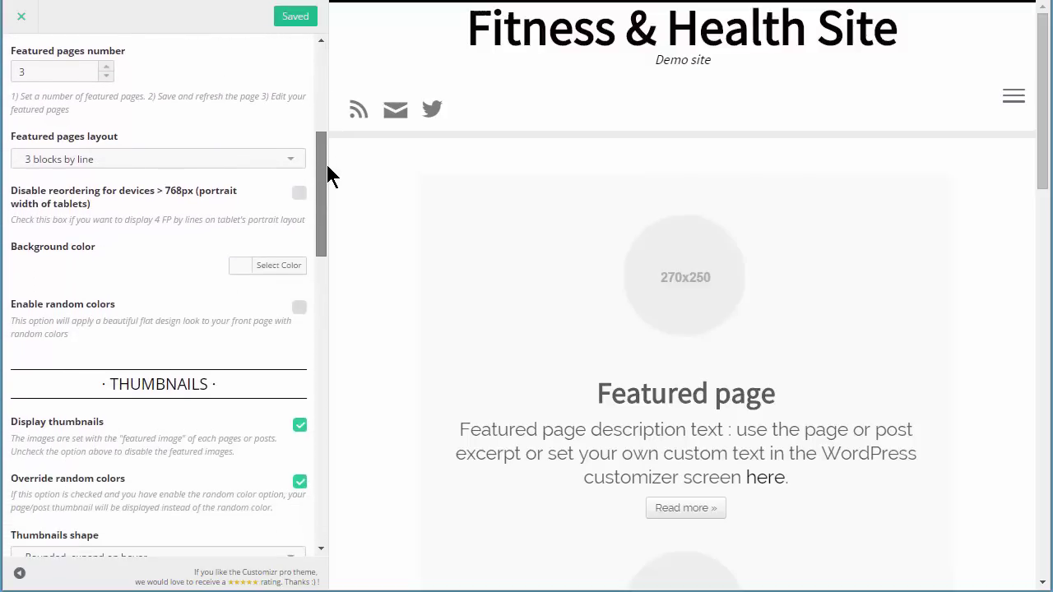
left_click(249, 270)
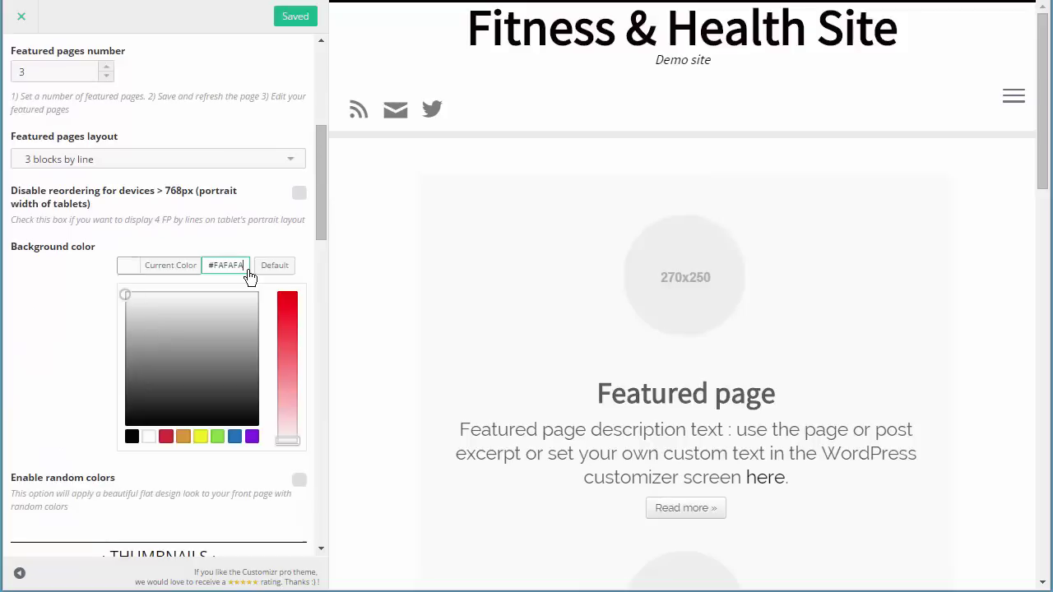
left_click(148, 440)
left_click(284, 15)
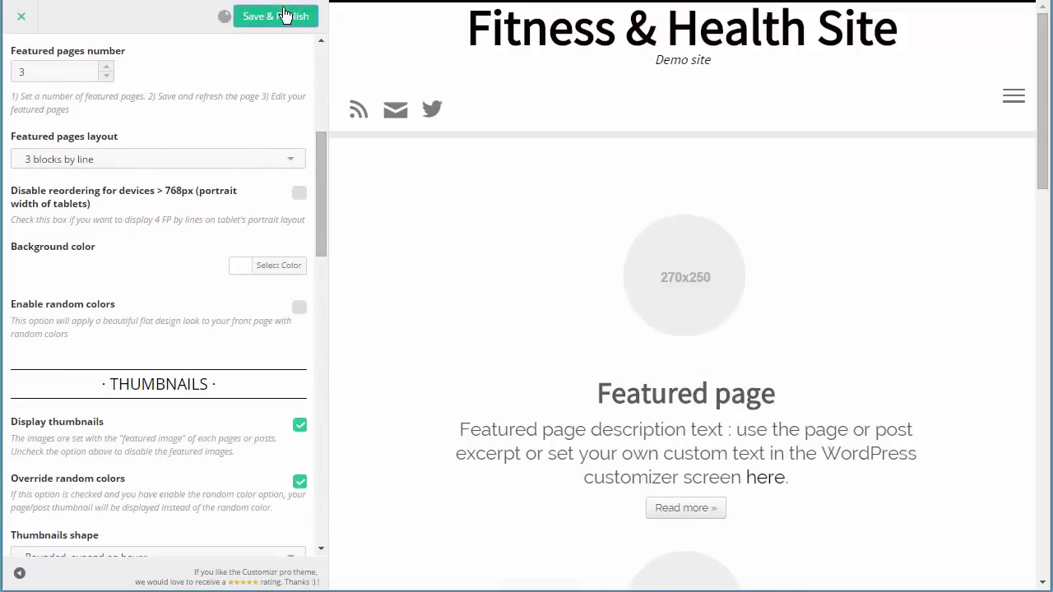
scroll(1024, 27, "down", 12)
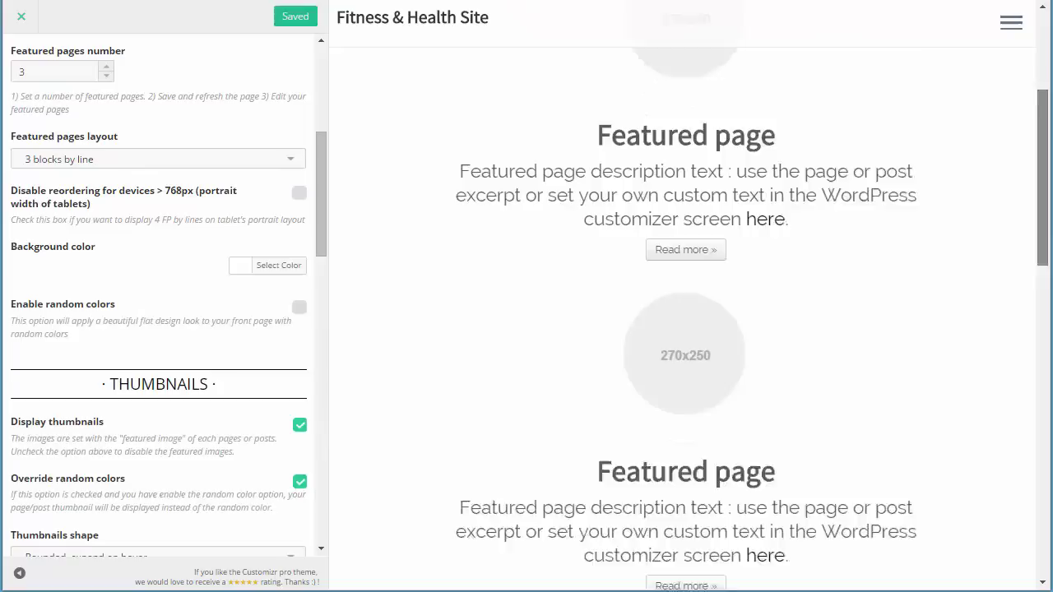
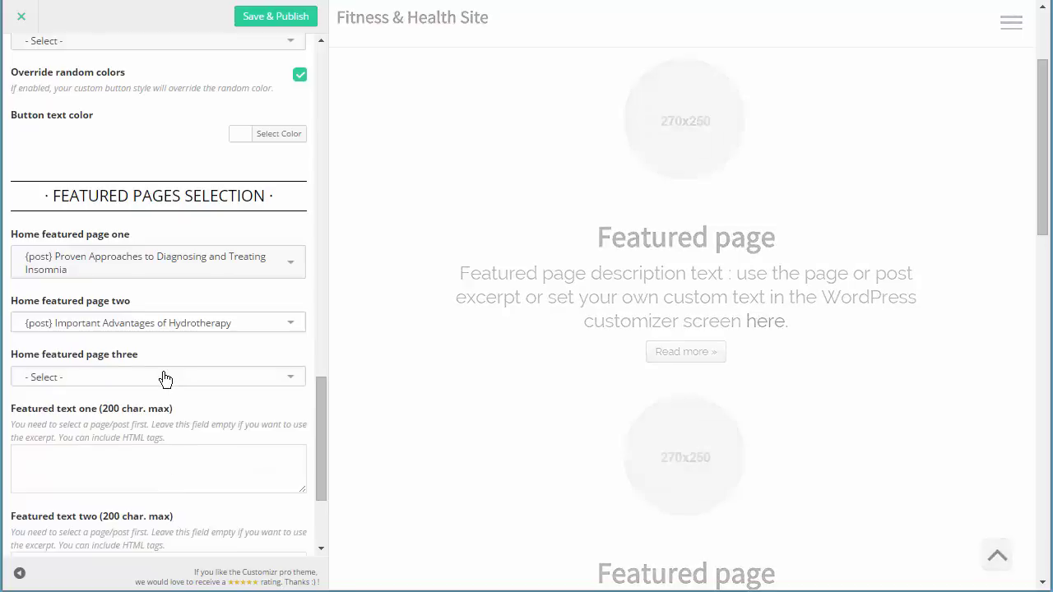
Choose the post Simple But Powerful Fitness Tips for Motivation as home featured page three
left_click(167, 377)
scroll(299, 422, "down", 3)
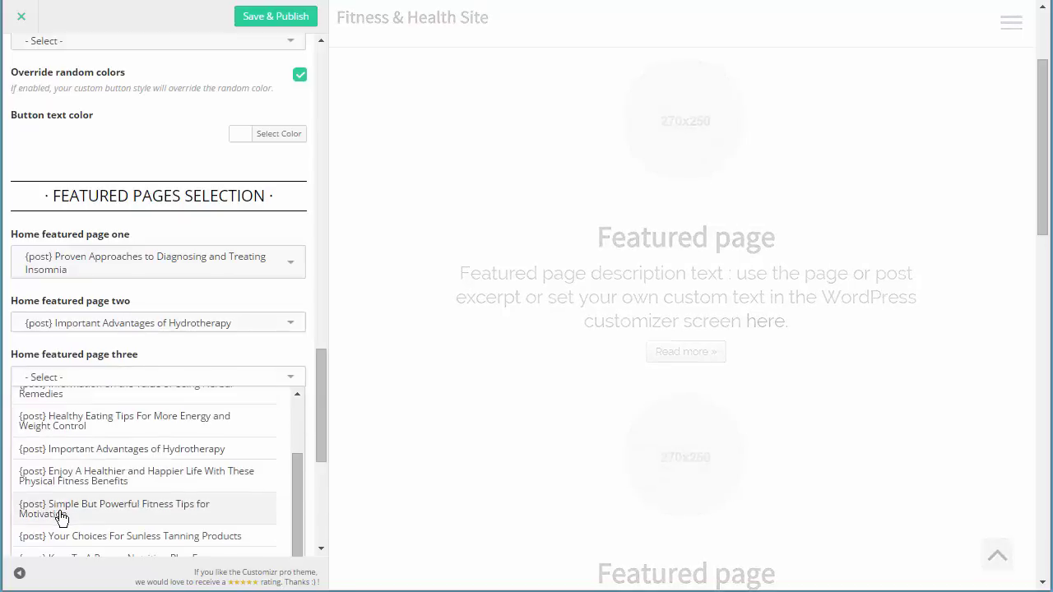
left_click(64, 517)
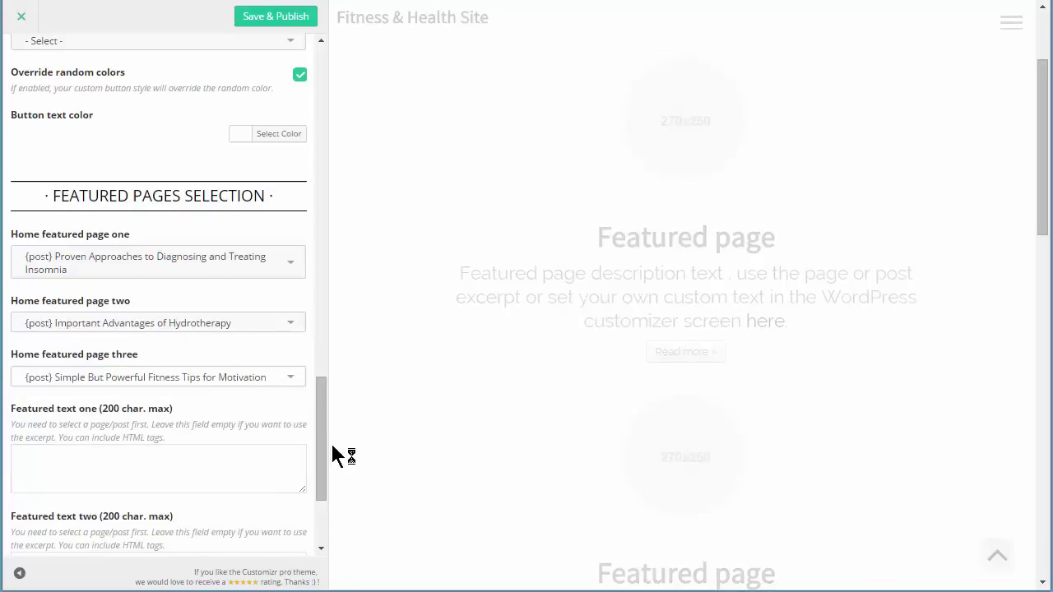
left_click_drag(321, 406, 320, 148)
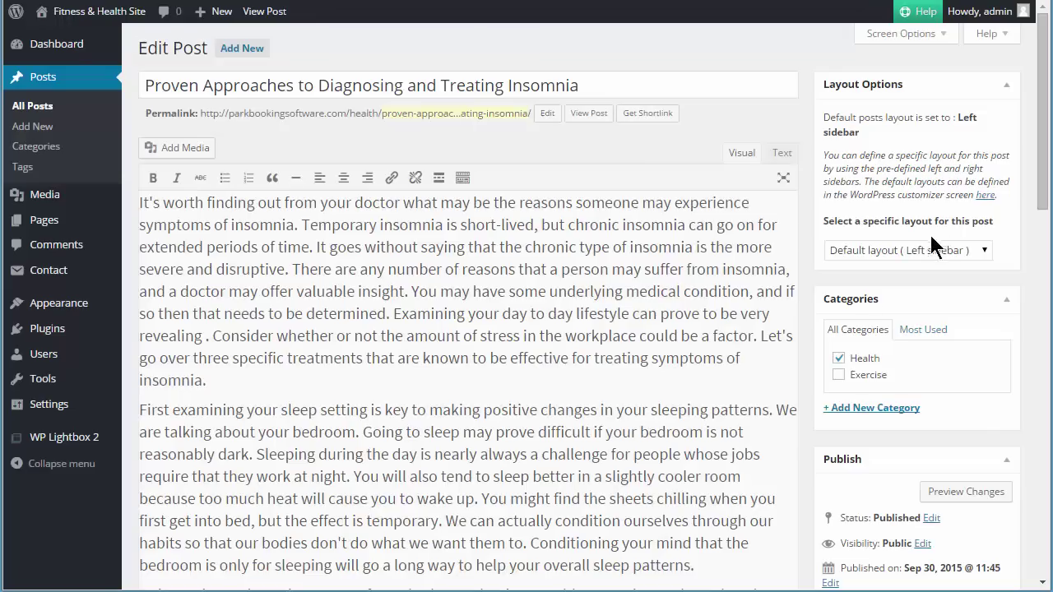
Set the green leaves picture from the media library as the insomnia post's featured image and update the post
left_click_drag(1043, 90, 1022, 388)
left_click(833, 543)
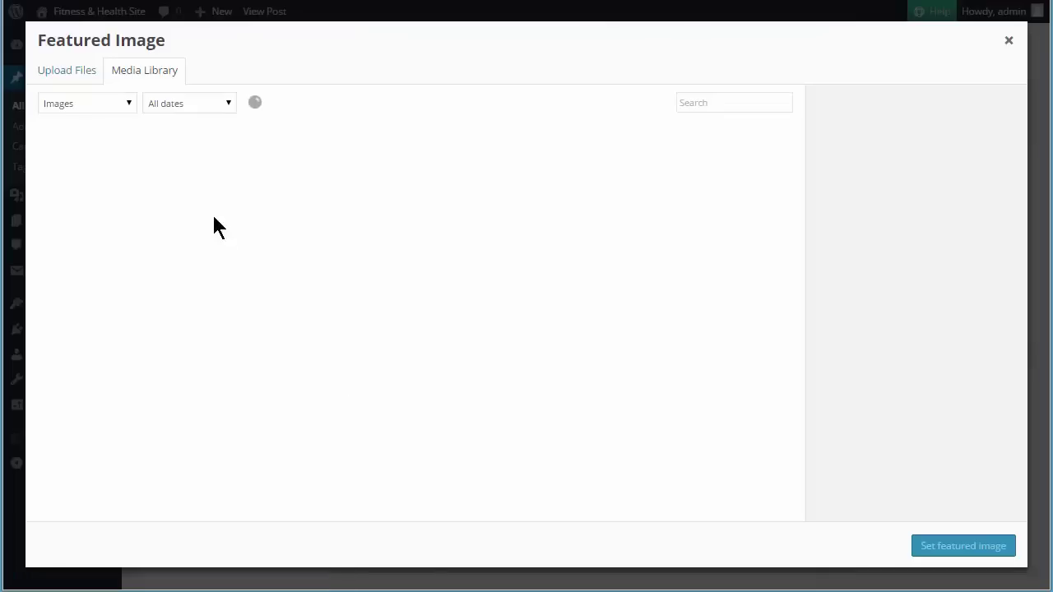
left_click(61, 79)
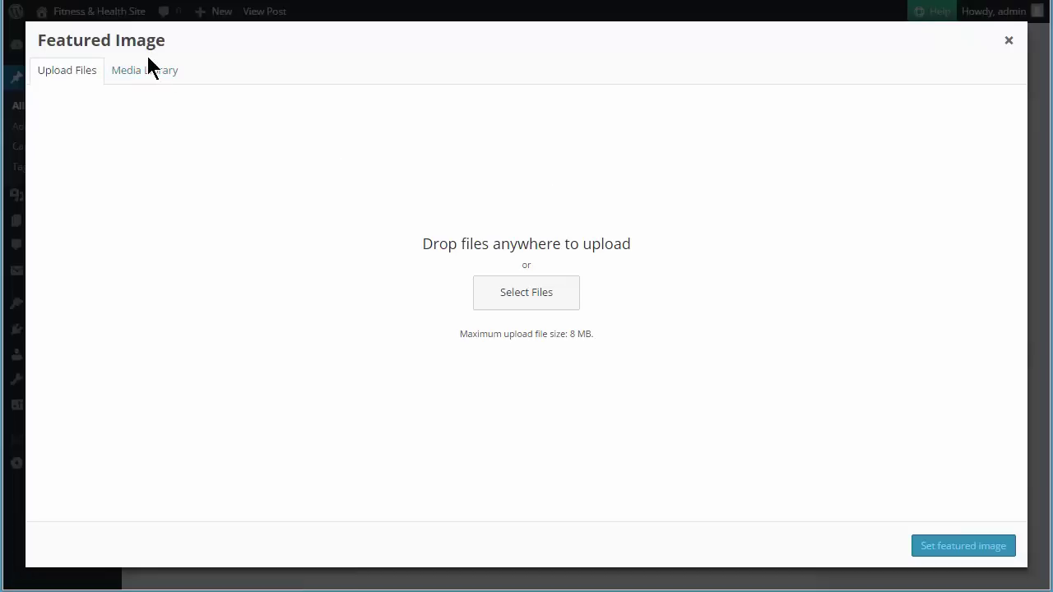
left_click(128, 74)
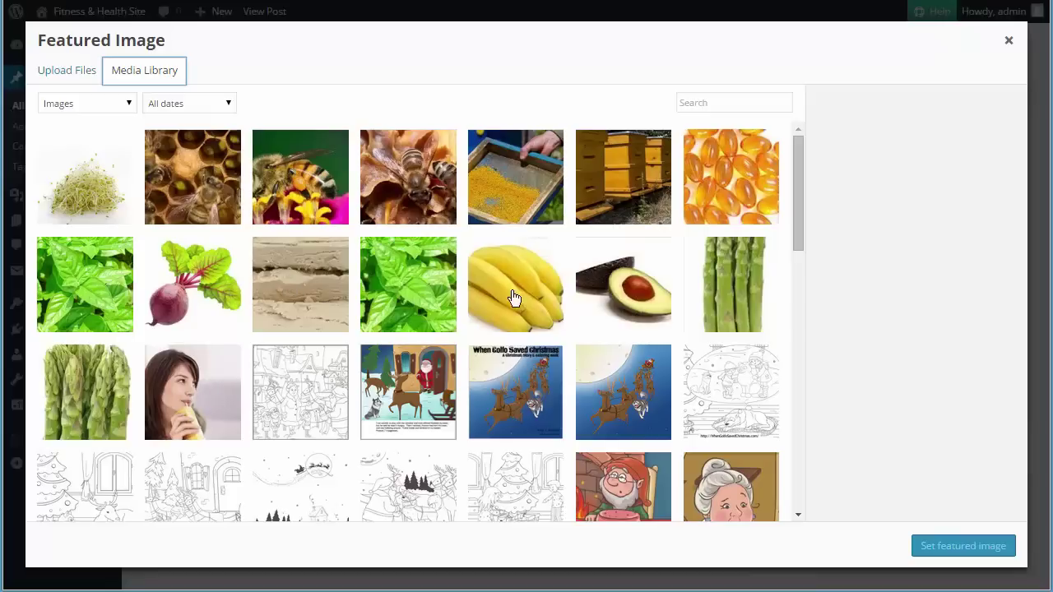
left_click(402, 287)
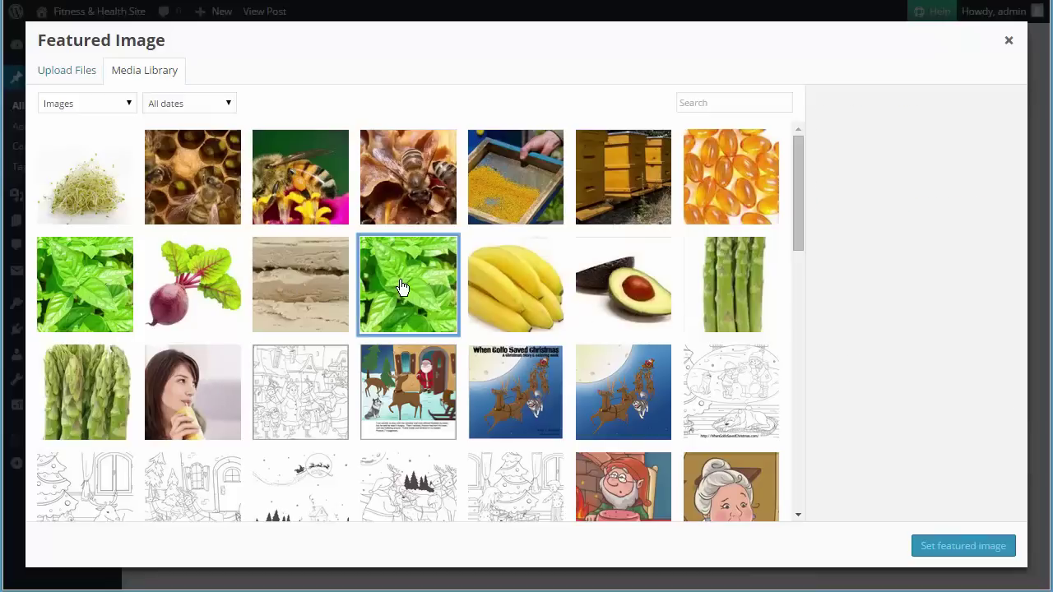
left_click(999, 548)
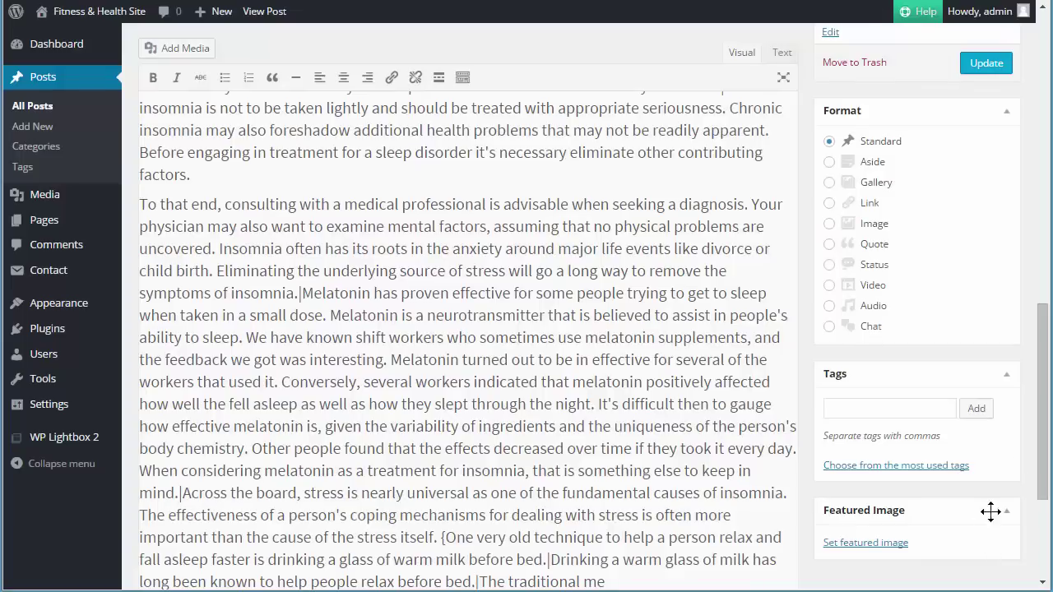
scroll(1050, 320, "up", 1)
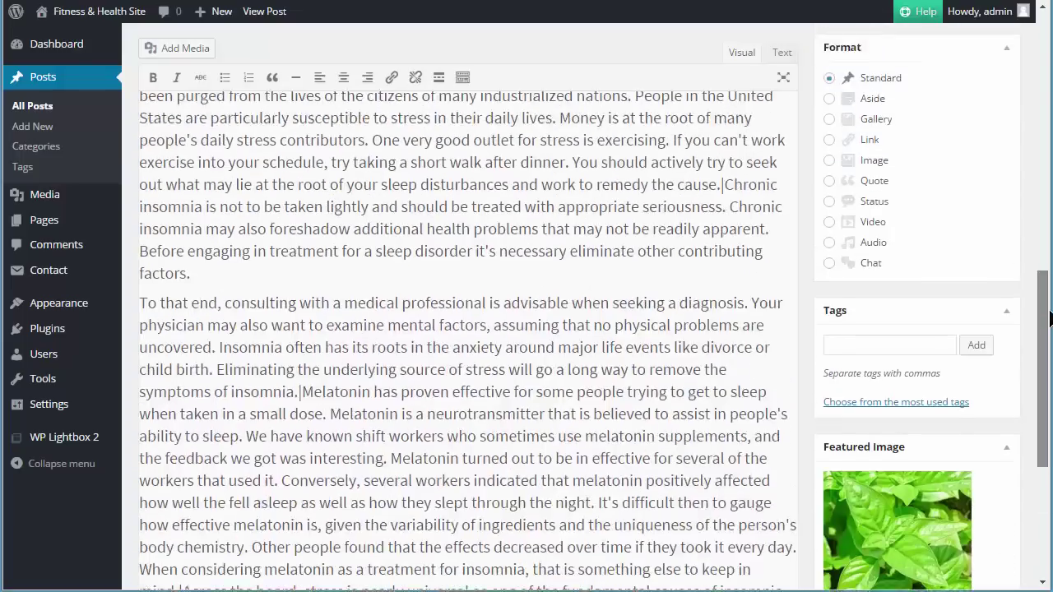
scroll(1050, 320, "up", 5)
left_click(987, 459)
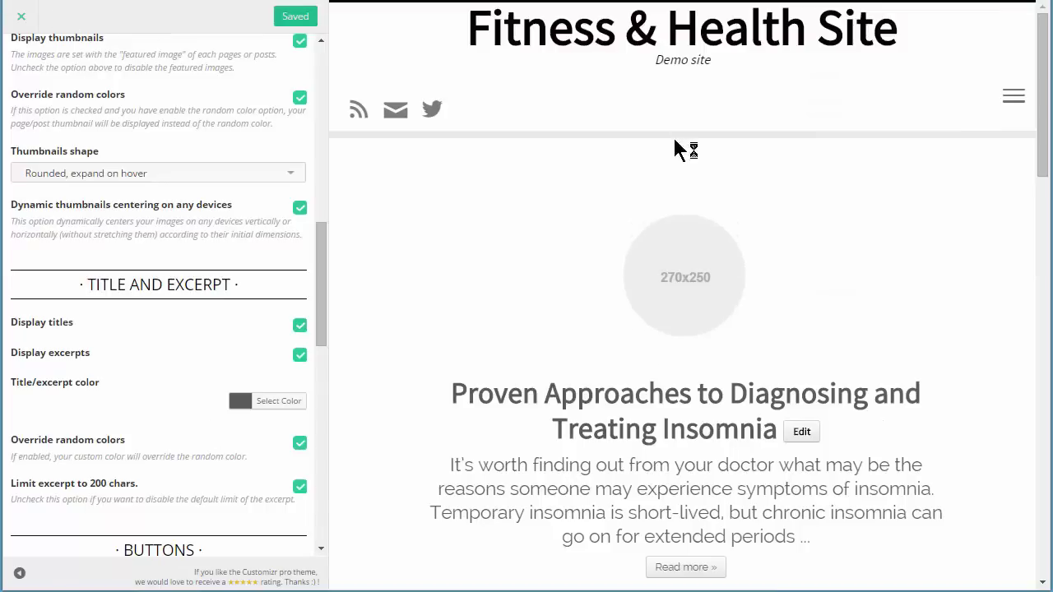
Reload the customizer and look through the featured pages and the post grid in the front page preview
right_click(853, 256)
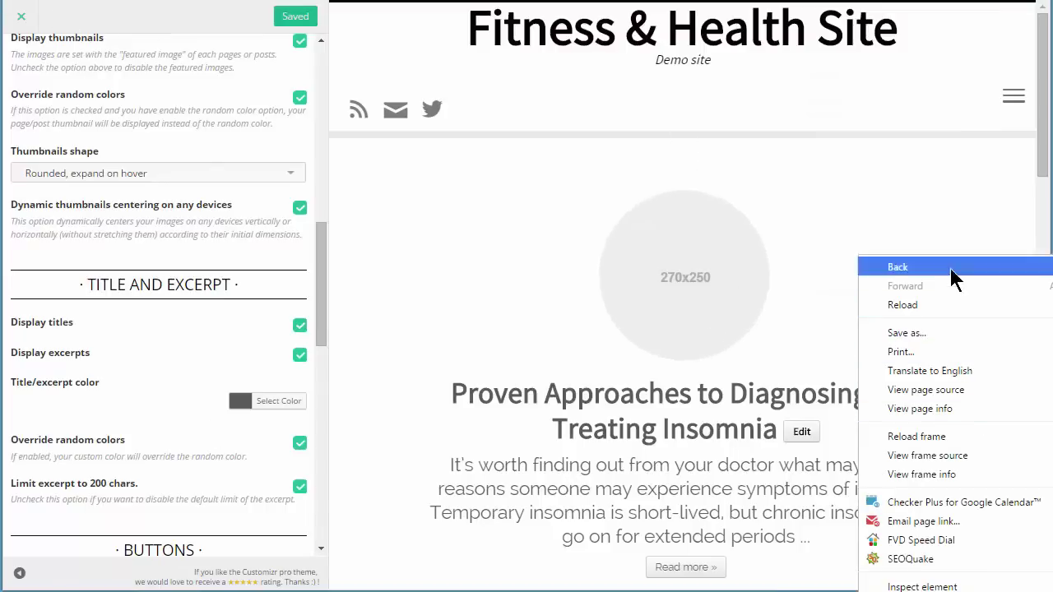
left_click(955, 310)
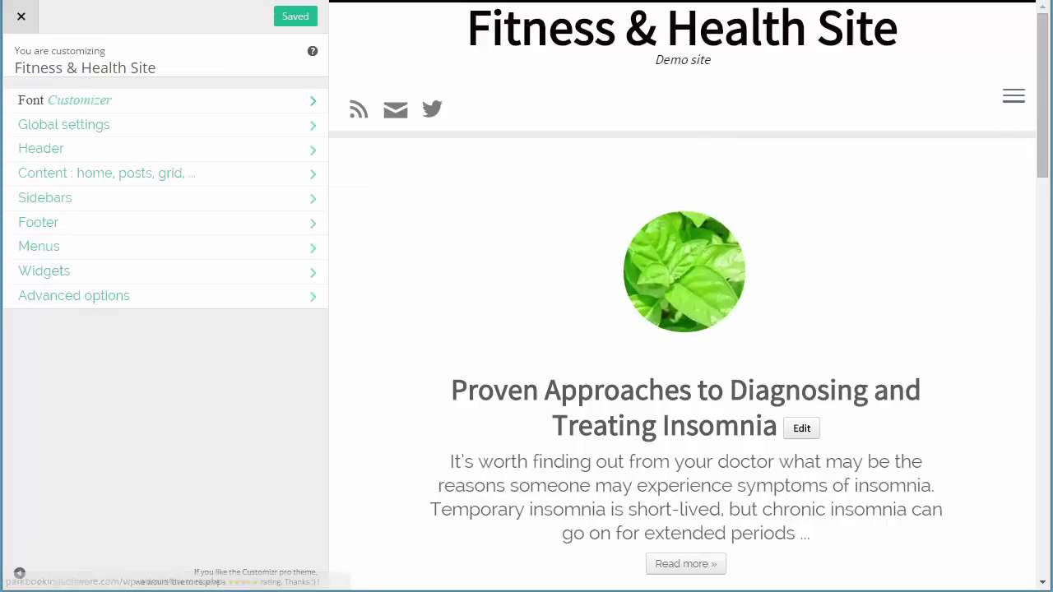
scroll(1045, 37, "down", 6)
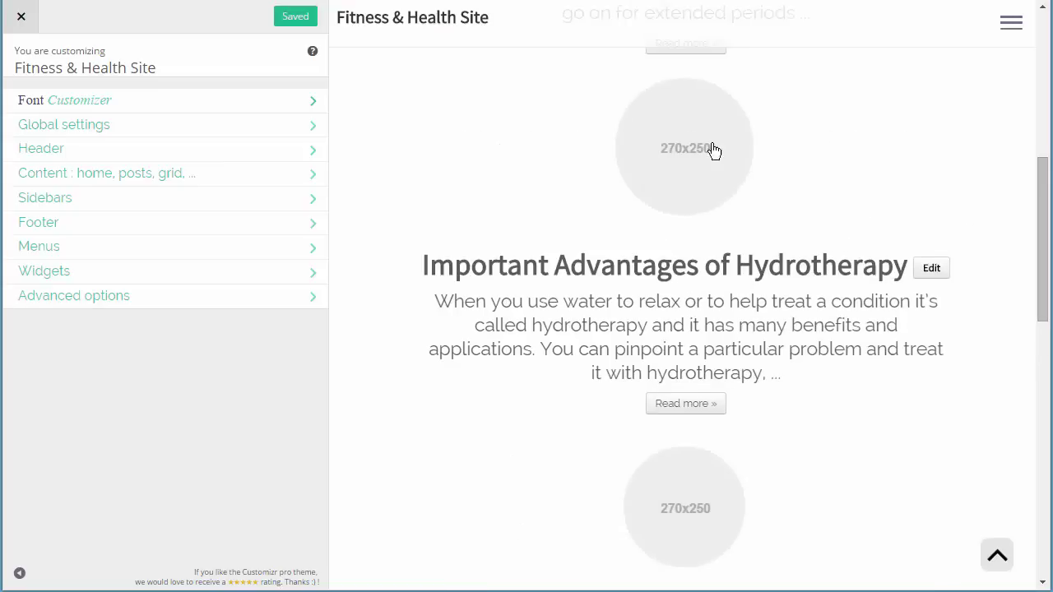
left_click_drag(1045, 282, 1037, 91)
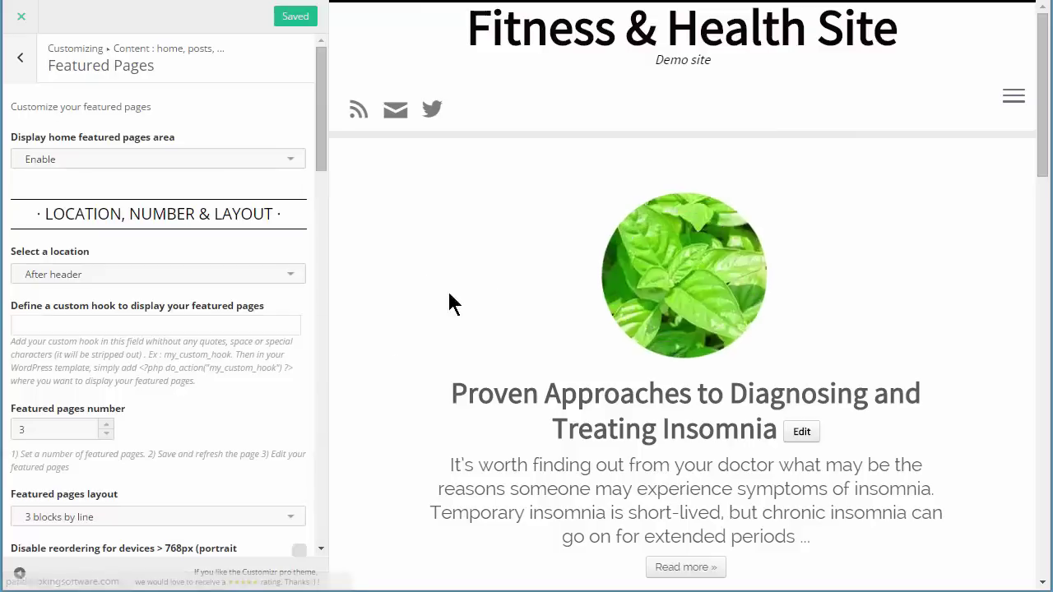
left_click_drag(1044, 34, 1043, 408)
scroll(683, 329, "up", 2)
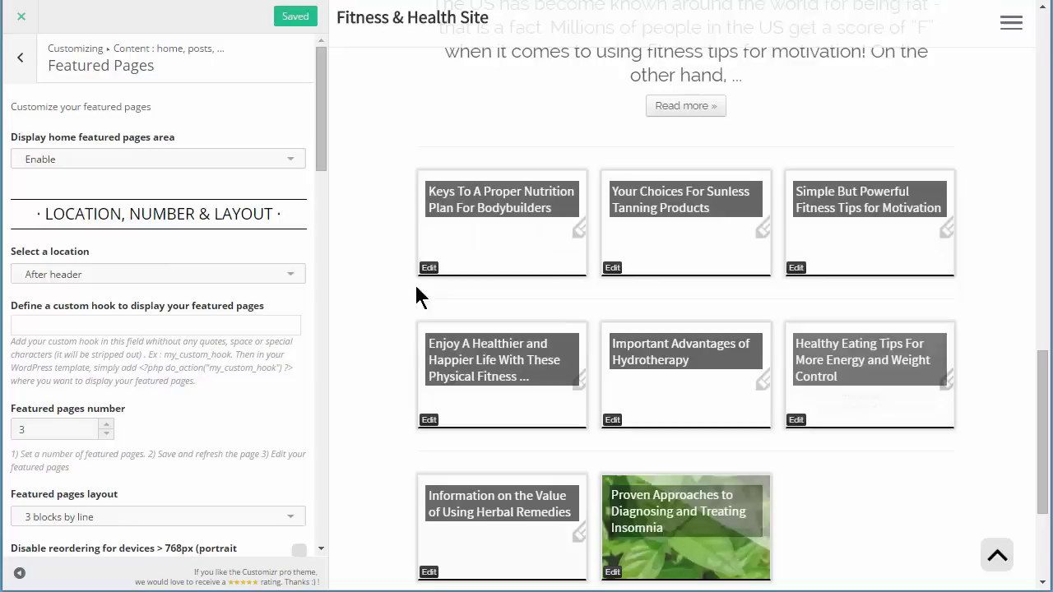
Leave the Featured Pages settings and set the post list design of the blog and archives to the Alternate thumbnails layout
left_click(19, 59)
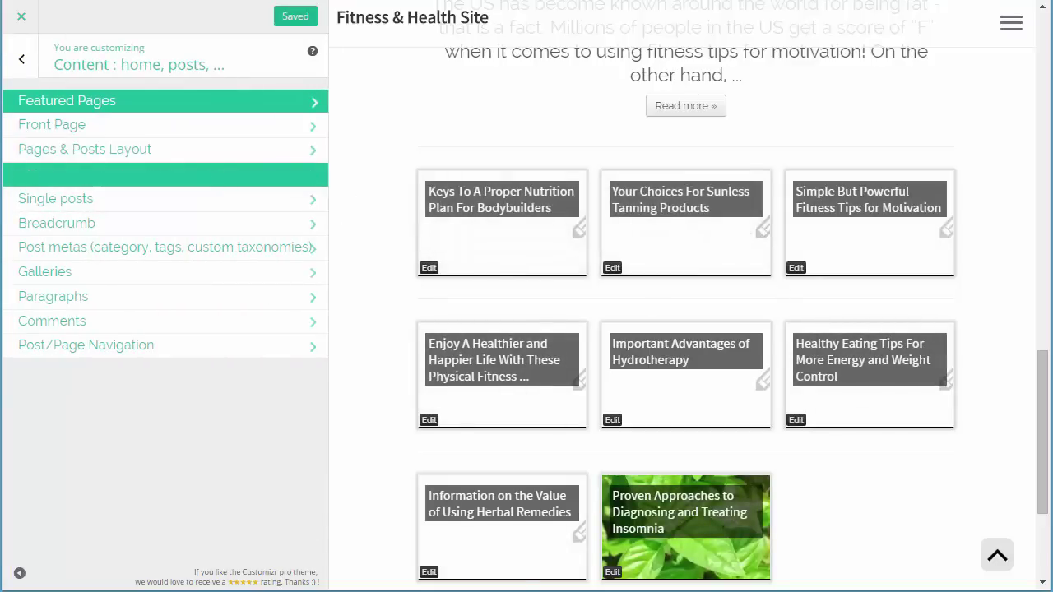
left_click(18, 58)
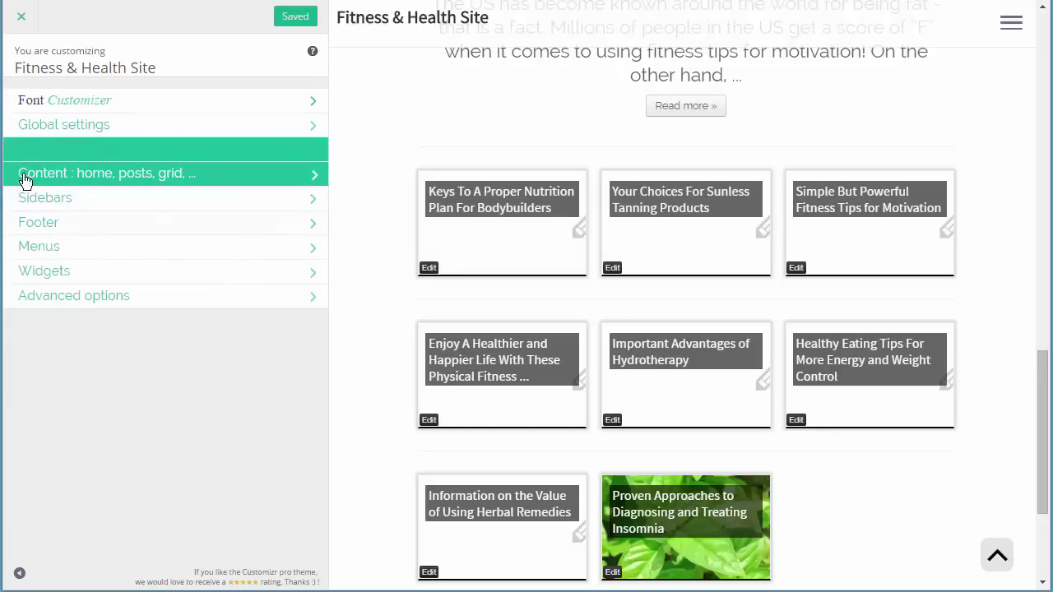
left_click(177, 179)
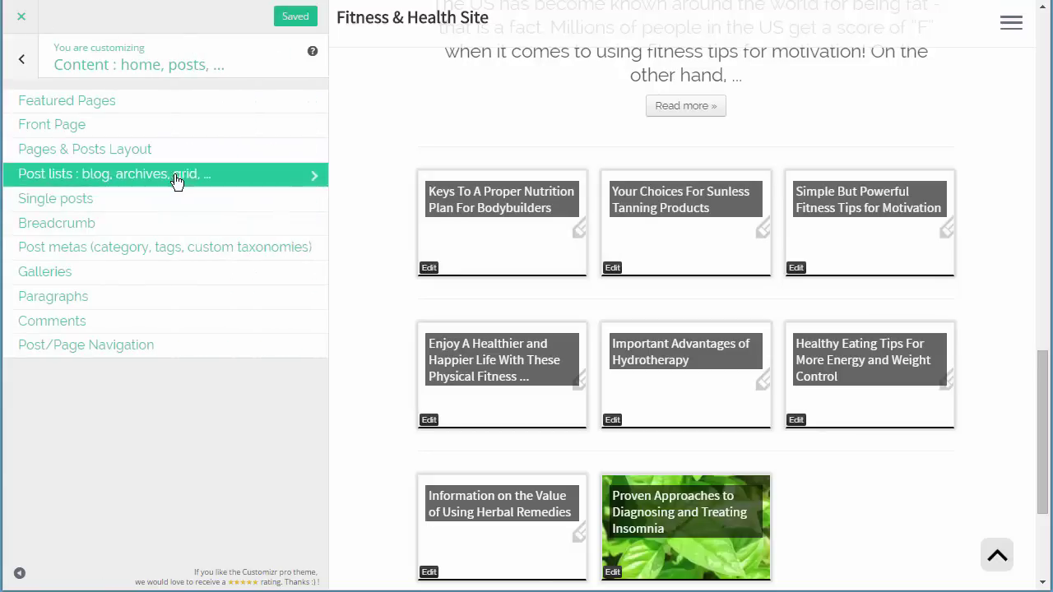
left_click(54, 180)
left_click_drag(322, 96, 160, 193)
left_click(56, 237)
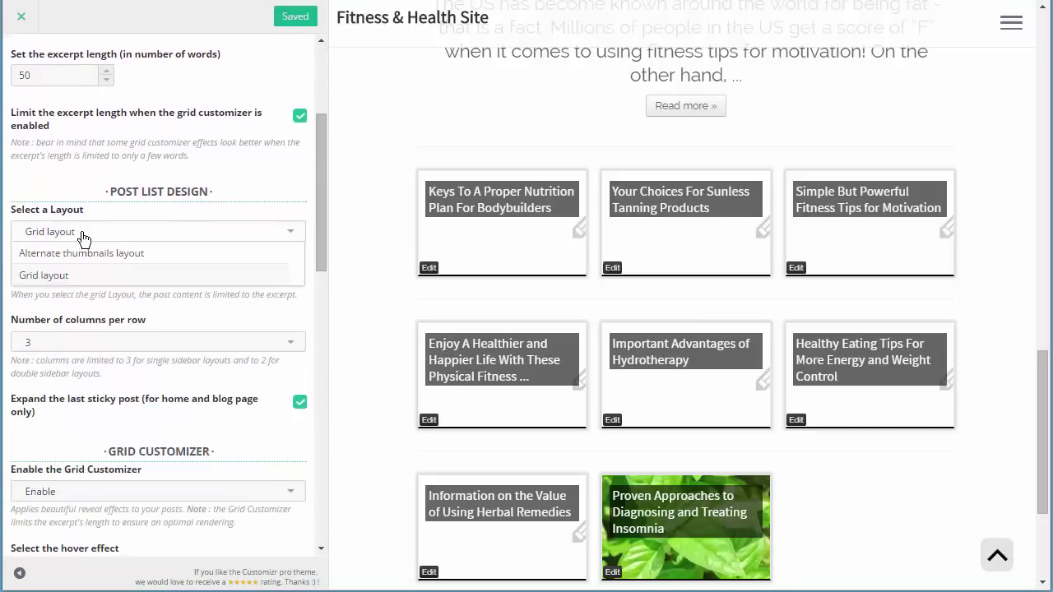
left_click(145, 254)
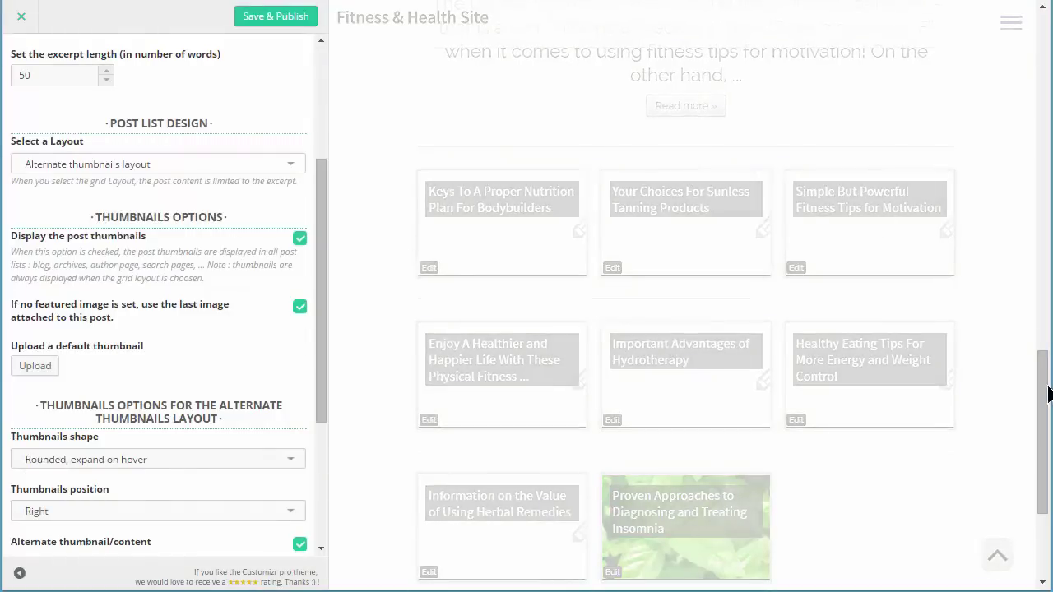
Check the restyled post list in the front page preview, and save and publish the layout change
scroll(1045, 391, "down", 2)
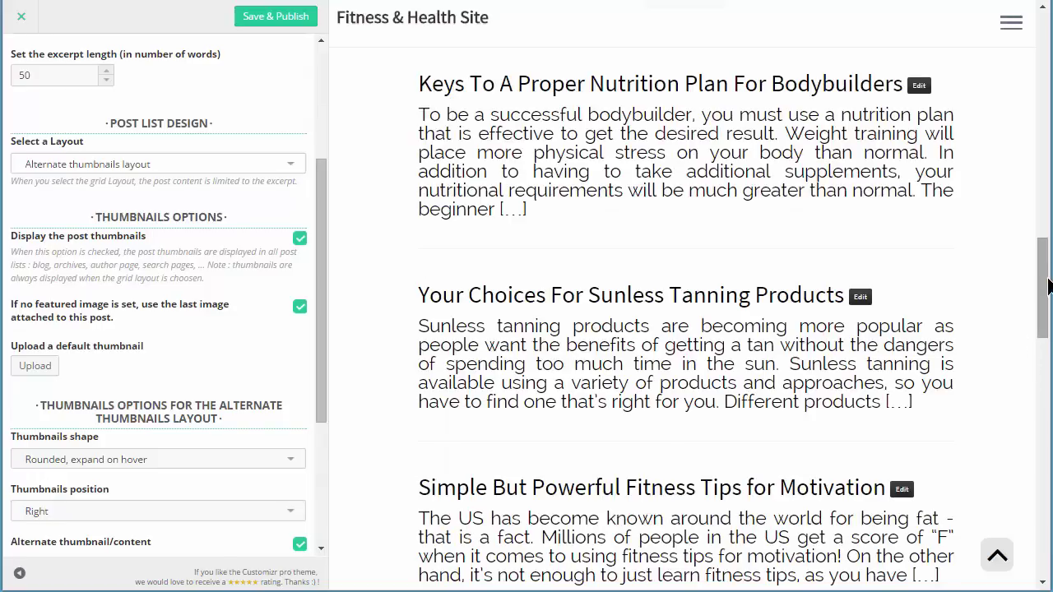
left_click_drag(1044, 287, 1043, 514)
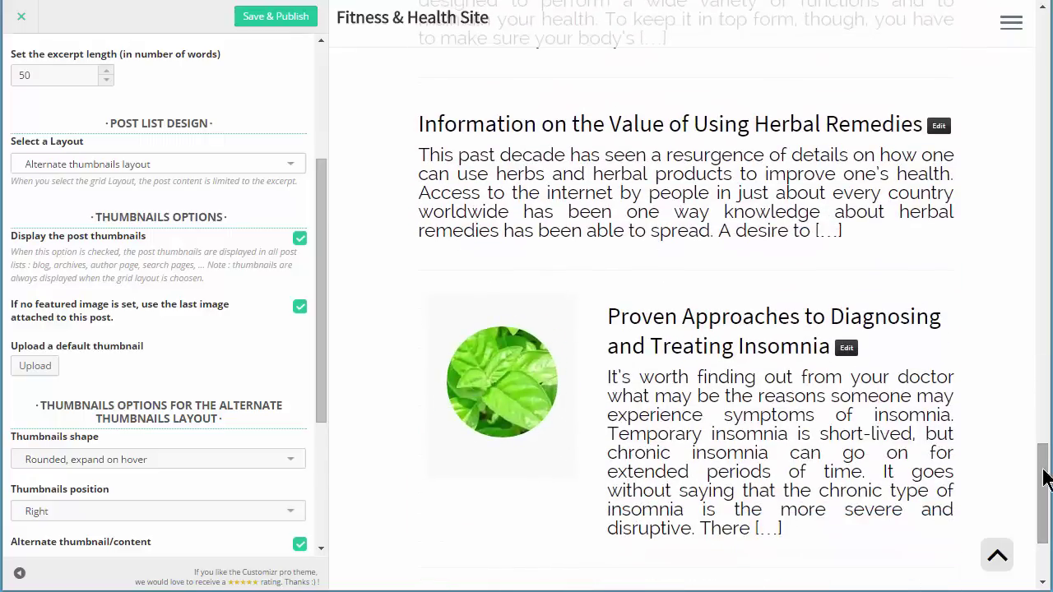
mouse_move(1045, 469)
left_mouse_down()
mouse_move(1043, 47)
mouse_move(1048, 346)
mouse_move(1039, 330)
left_mouse_up()
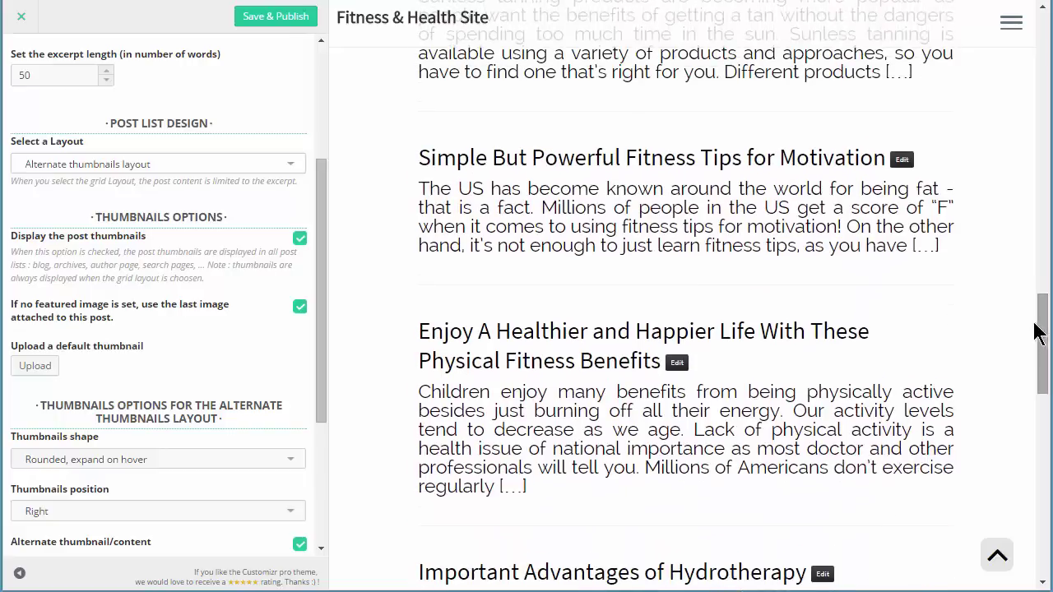
left_click(262, 20)
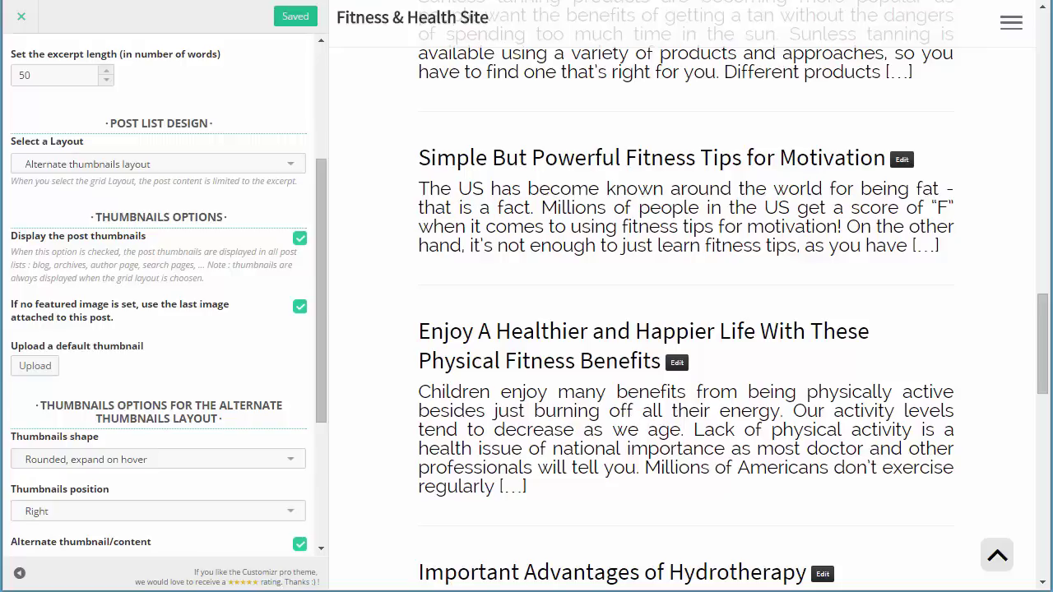
left_click_drag(1043, 360, 1042, 65)
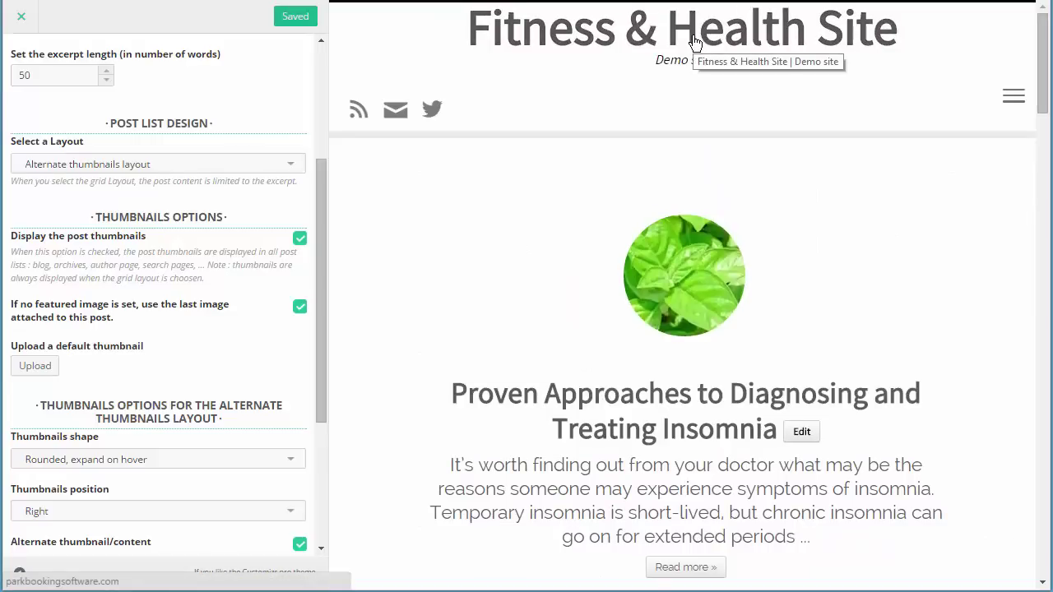